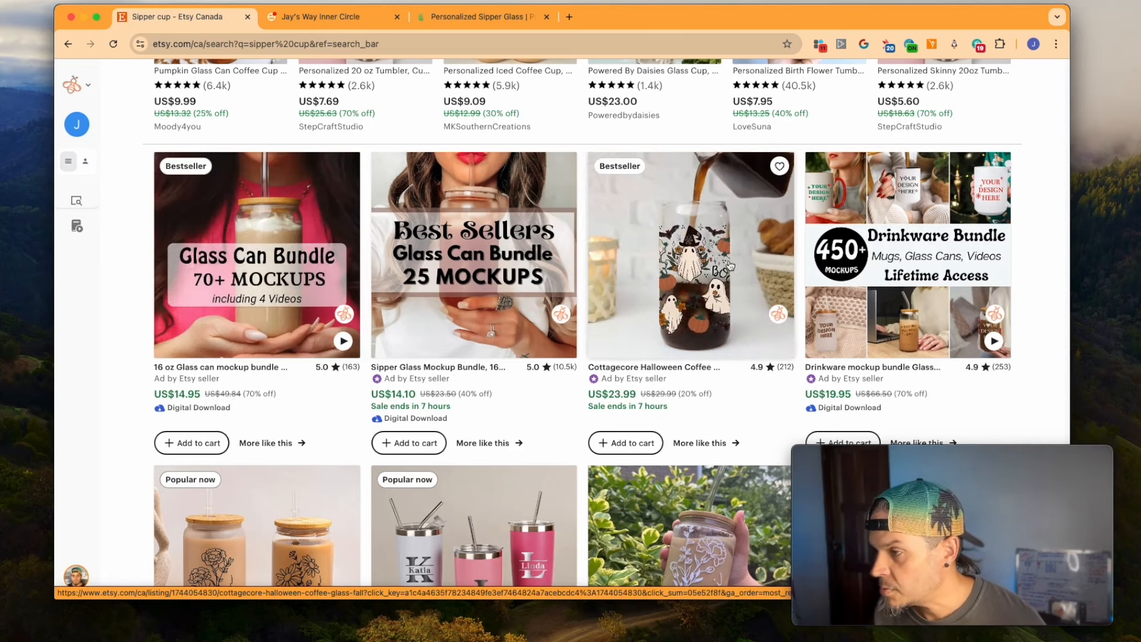
Step: Open the Cottagecore Halloween Coffee Glass listing from the sipper cup results and examine its sales statistics
scroll(701, 305, "down", 1)
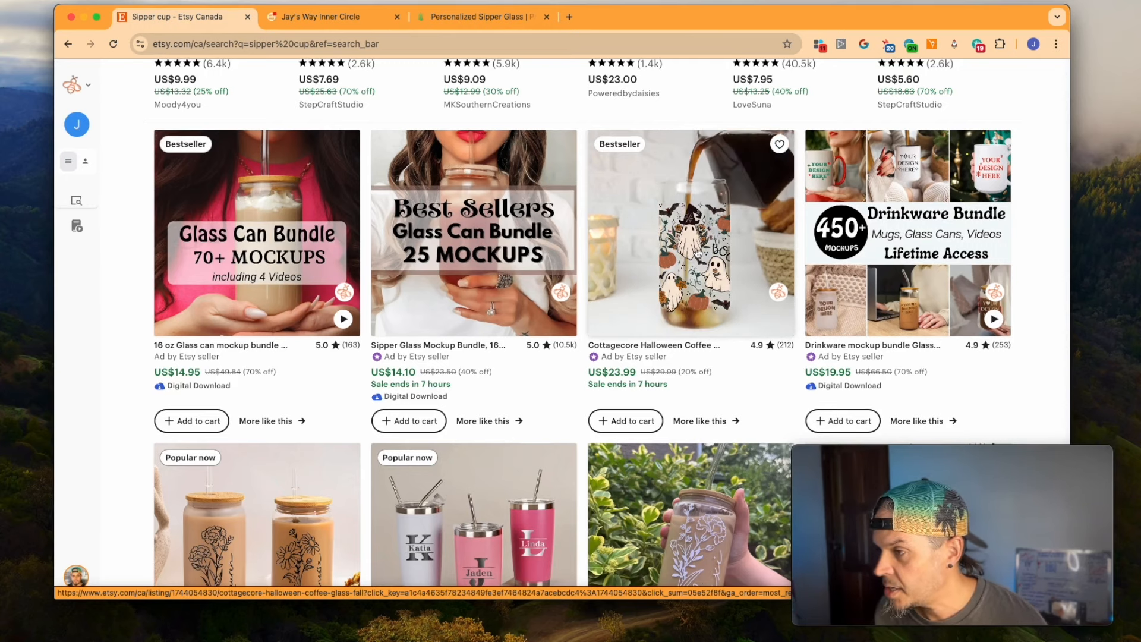
scroll(724, 305, "down", 15)
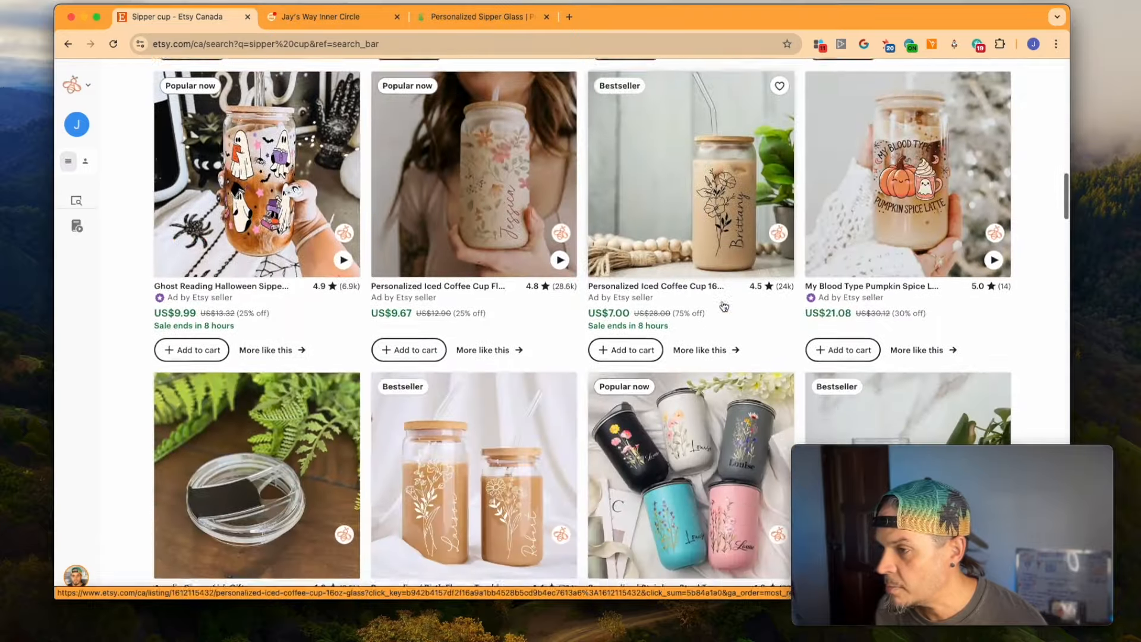
left_click(724, 305)
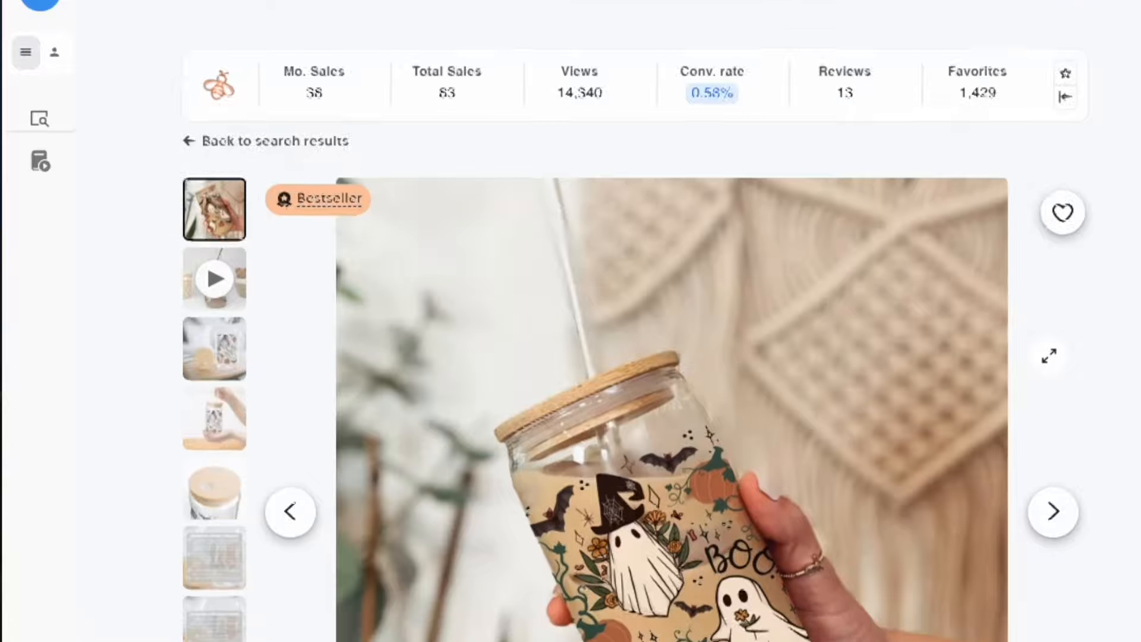
scroll(706, 274, "down", 3)
scroll(707, 274, "up", 3)
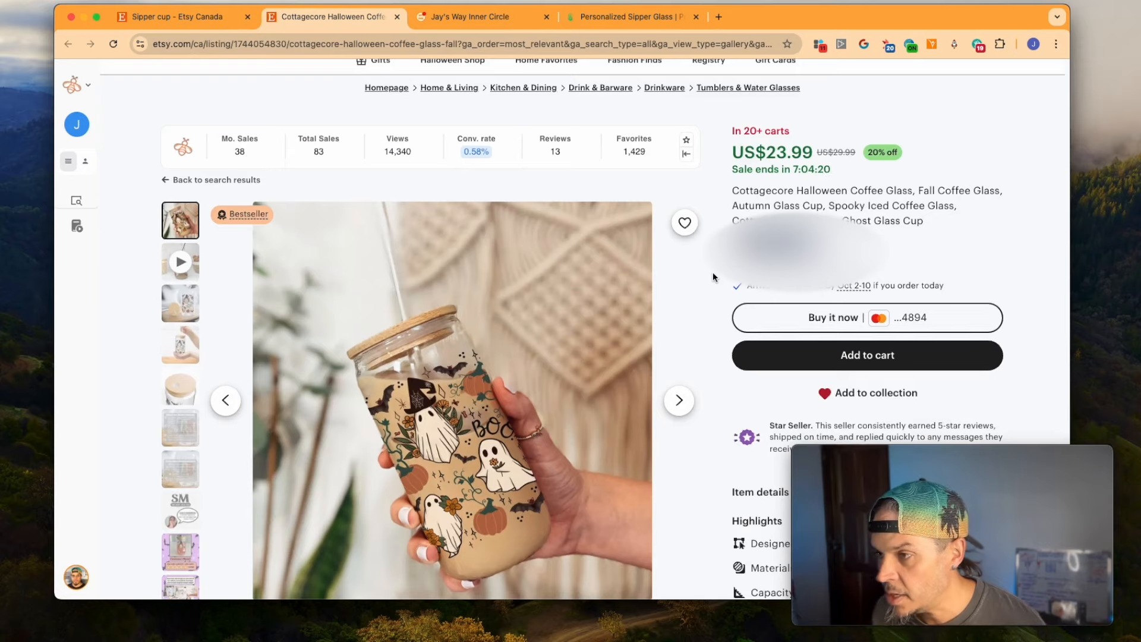
scroll(1109, 247, "down", 1)
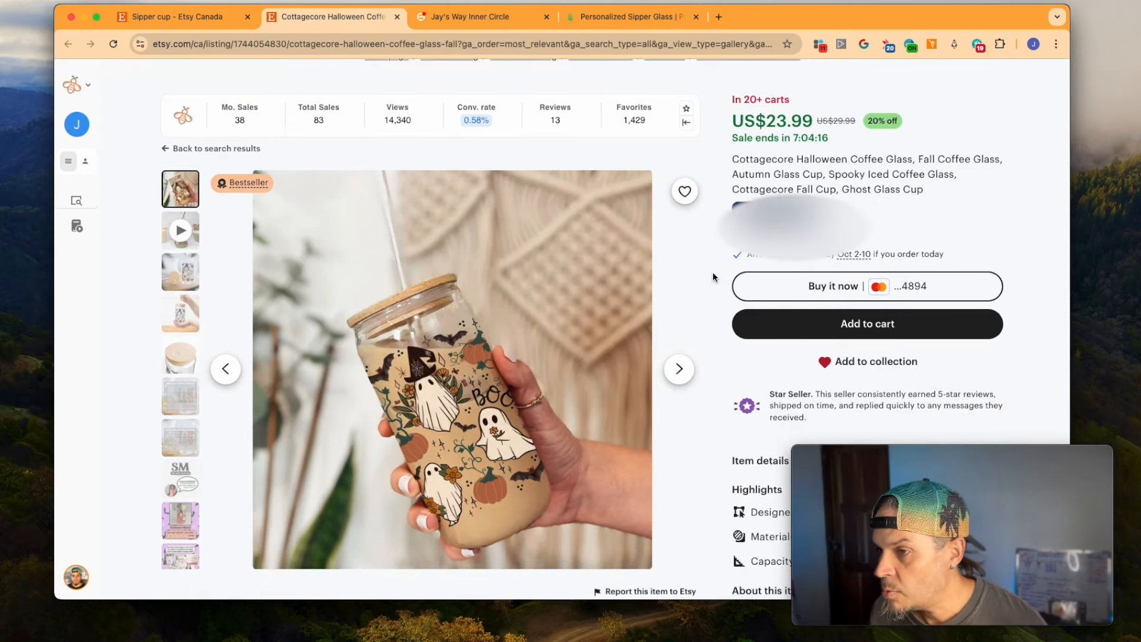
scroll(713, 277, "up", 1)
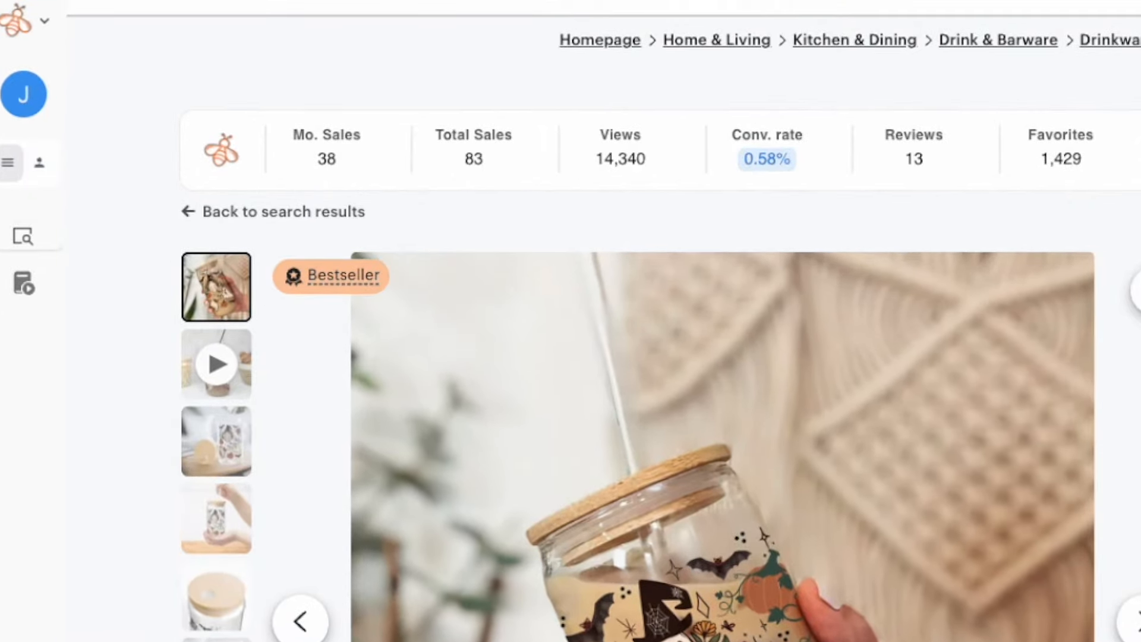
scroll(722, 415, "down", 1)
Step: Open the listing analysis for the Cottagecore glass and examine its estimated revenue, listing age and tag keywords with volume and competition
left_click(1095, 257)
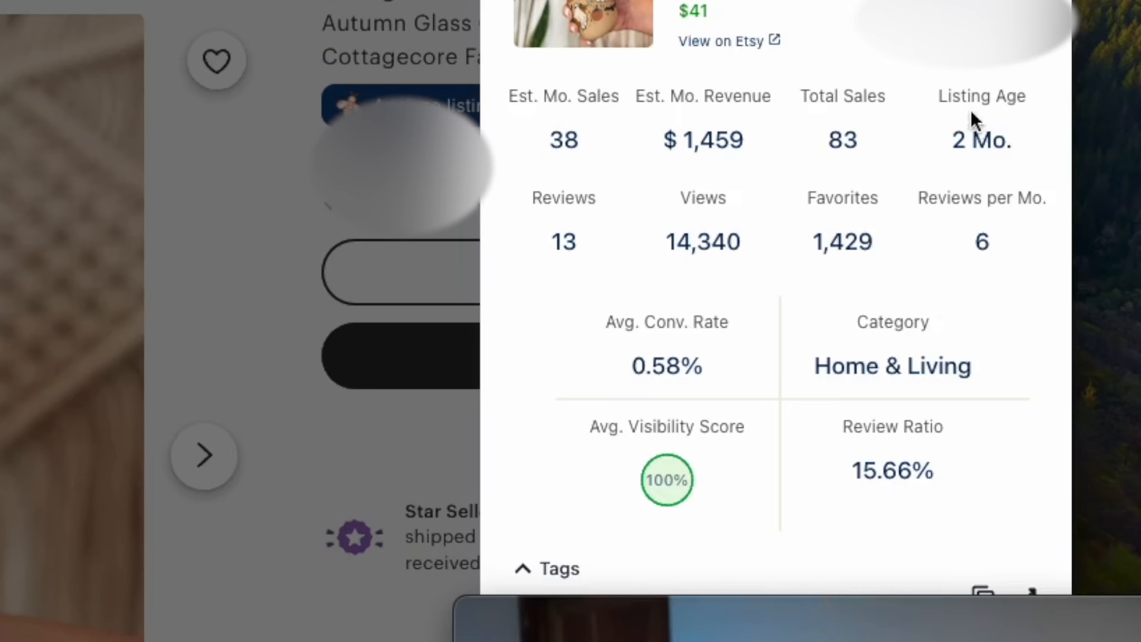
scroll(957, 181, "down", 1)
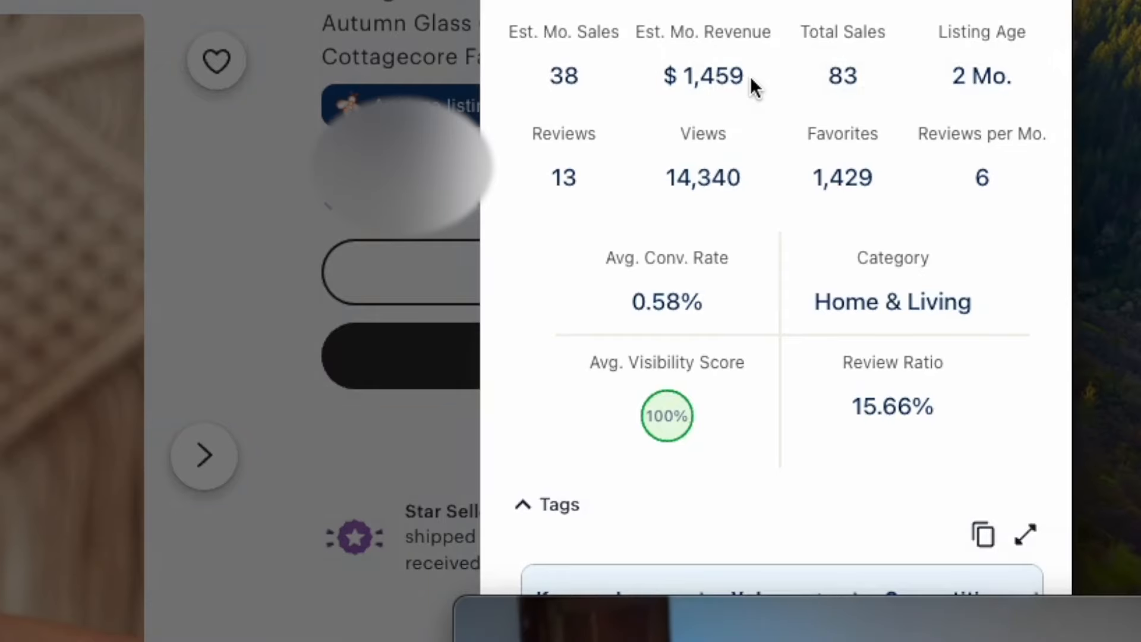
scroll(793, 174, "down", 4)
scroll(794, 173, "down", 1)
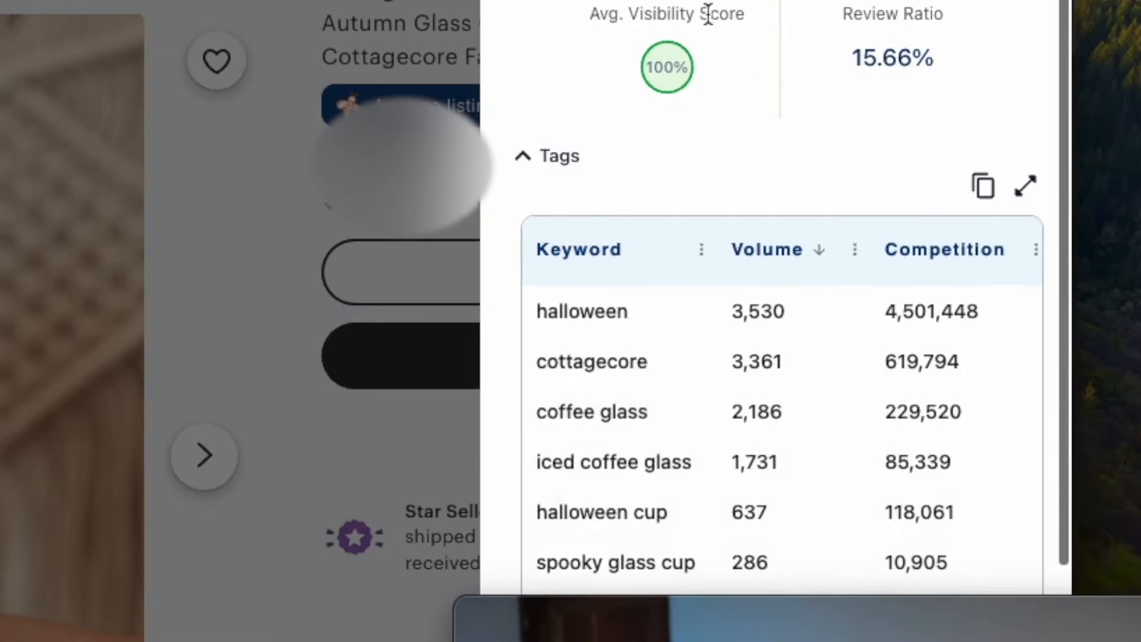
scroll(769, 145, "up", 1)
scroll(766, 133, "down", 3)
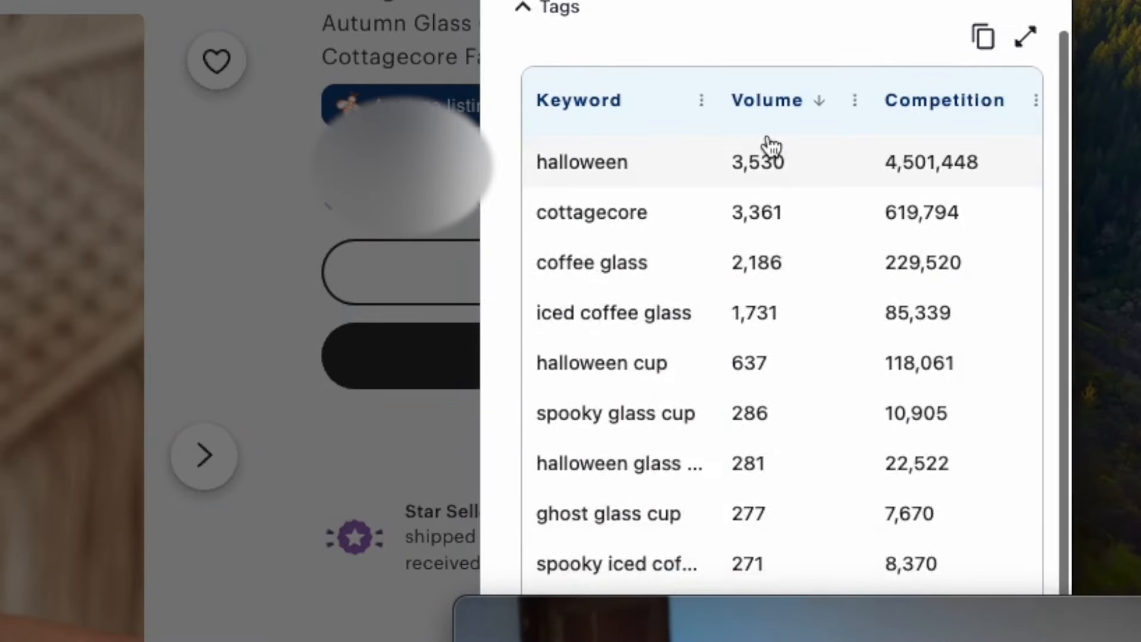
scroll(769, 145, "down", 2)
scroll(784, 189, "down", 3)
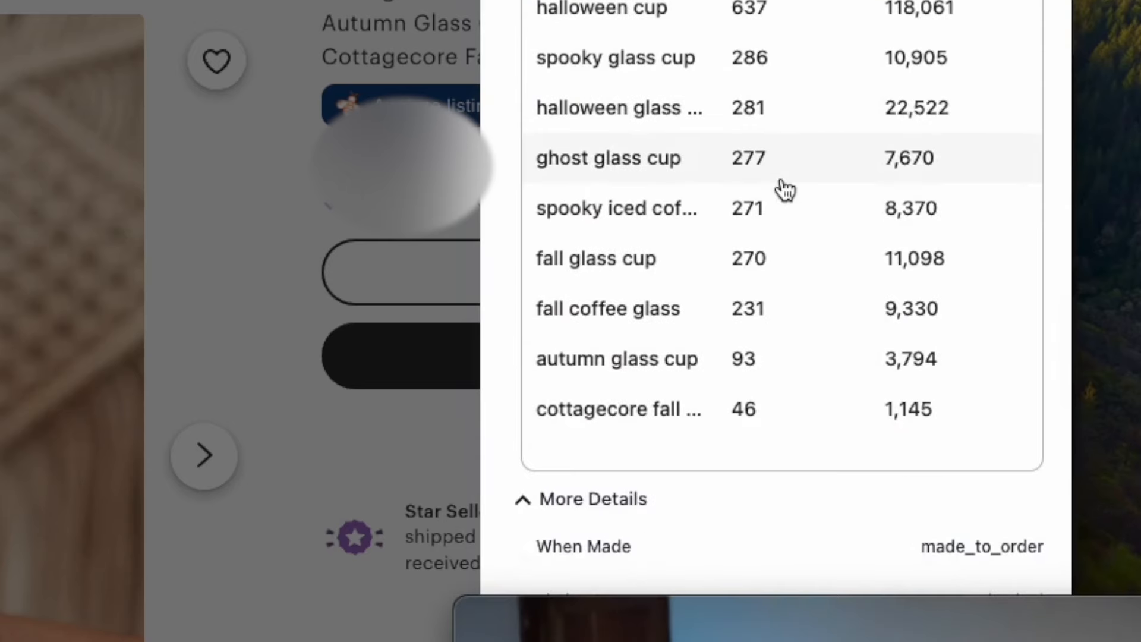
scroll(784, 188, "up", 2)
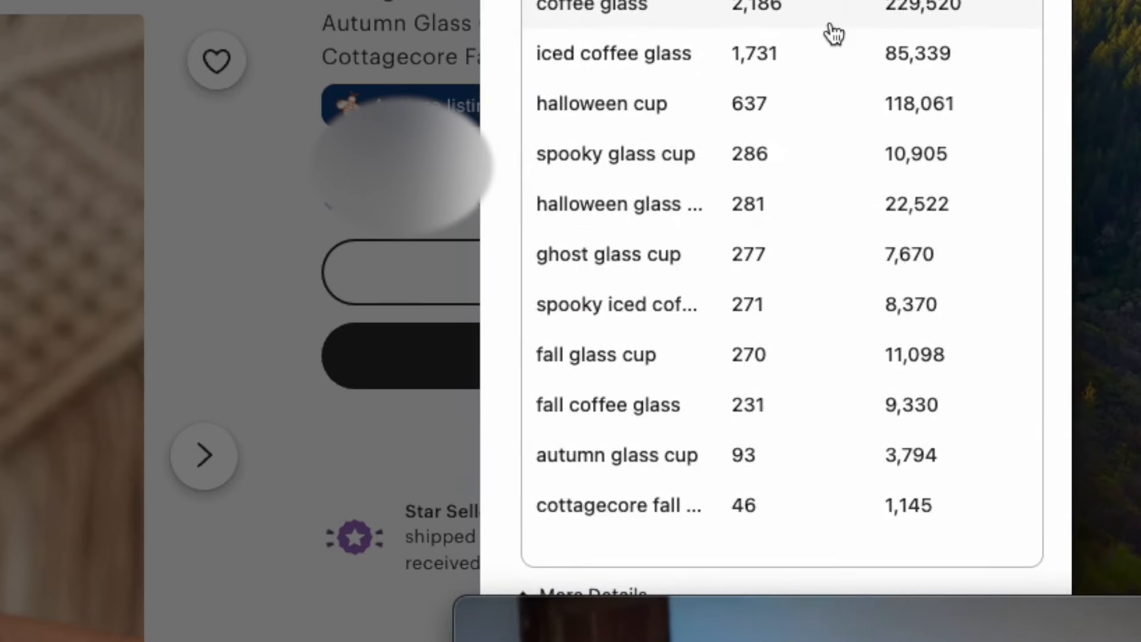
scroll(833, 34, "down", 5)
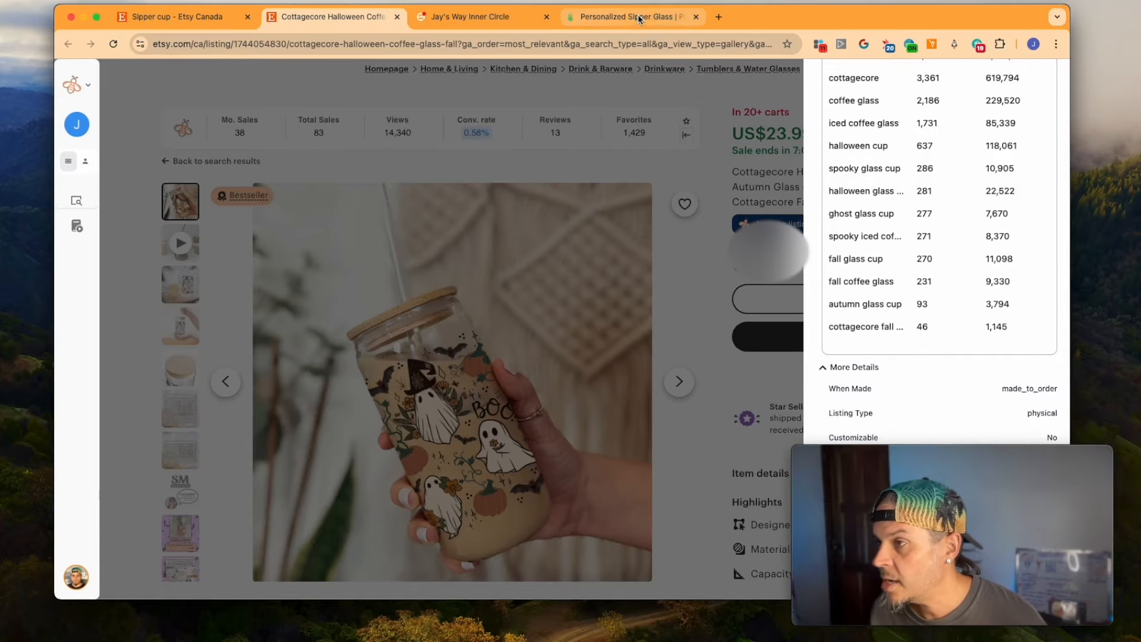
Step: Check Chill's sipper glass shipping rates in Printify, and close the listing analysis back on the Cottagecore listing
left_click(636, 17)
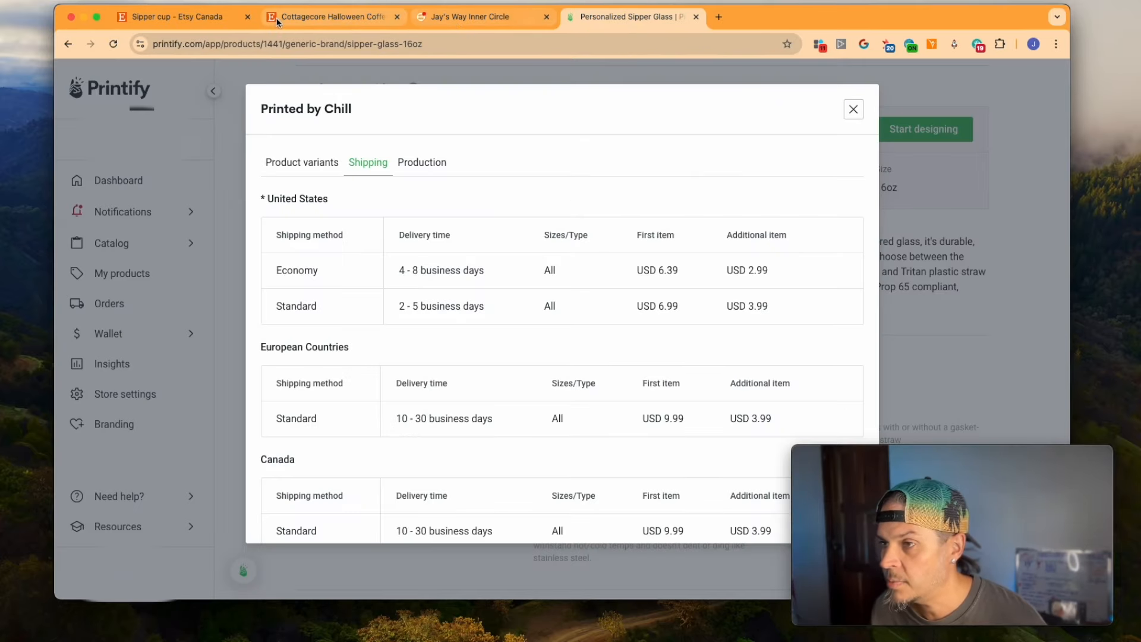
left_click(314, 18)
scroll(938, 226, "down", 3)
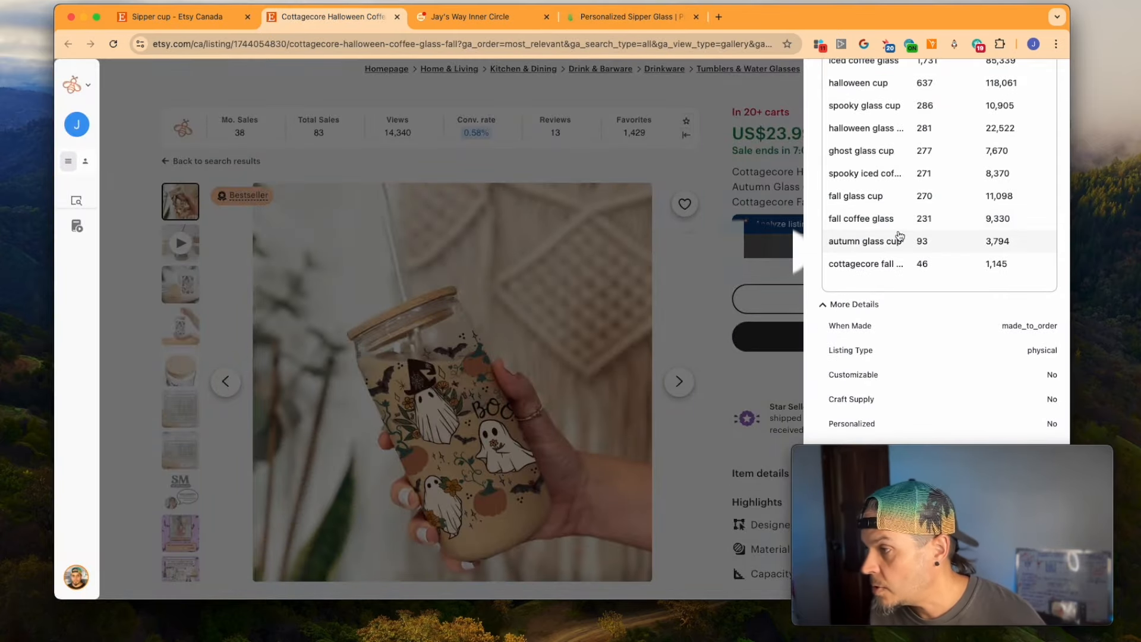
scroll(898, 235, "up", 3)
left_click(796, 237)
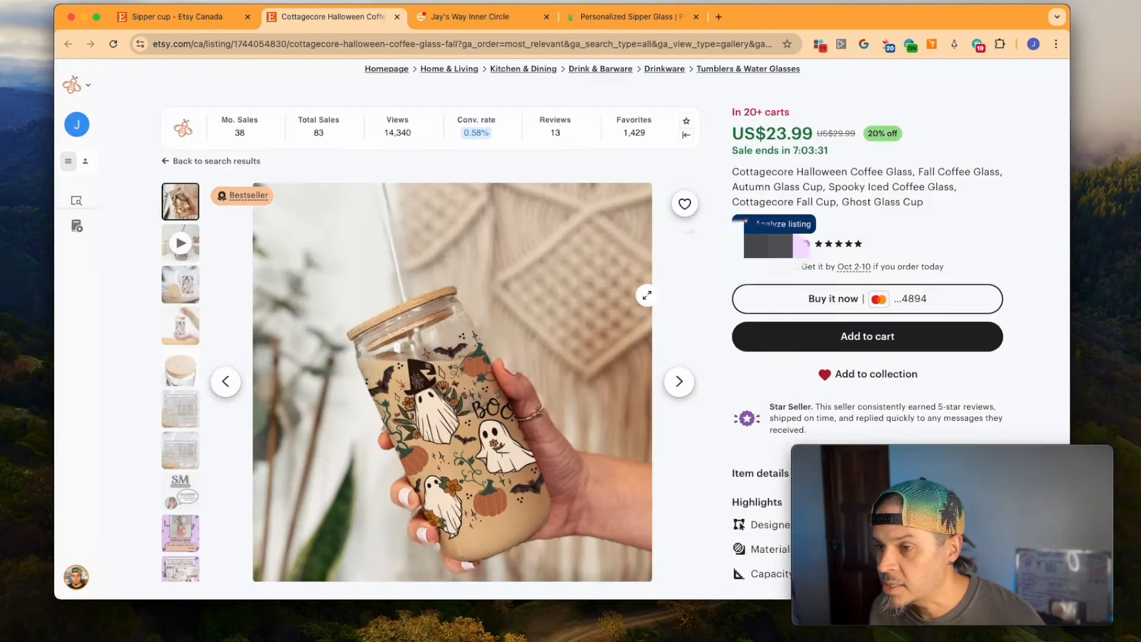
Step: View the product video of the Cottagecore Halloween Coffee Glass listing
left_click(180, 243)
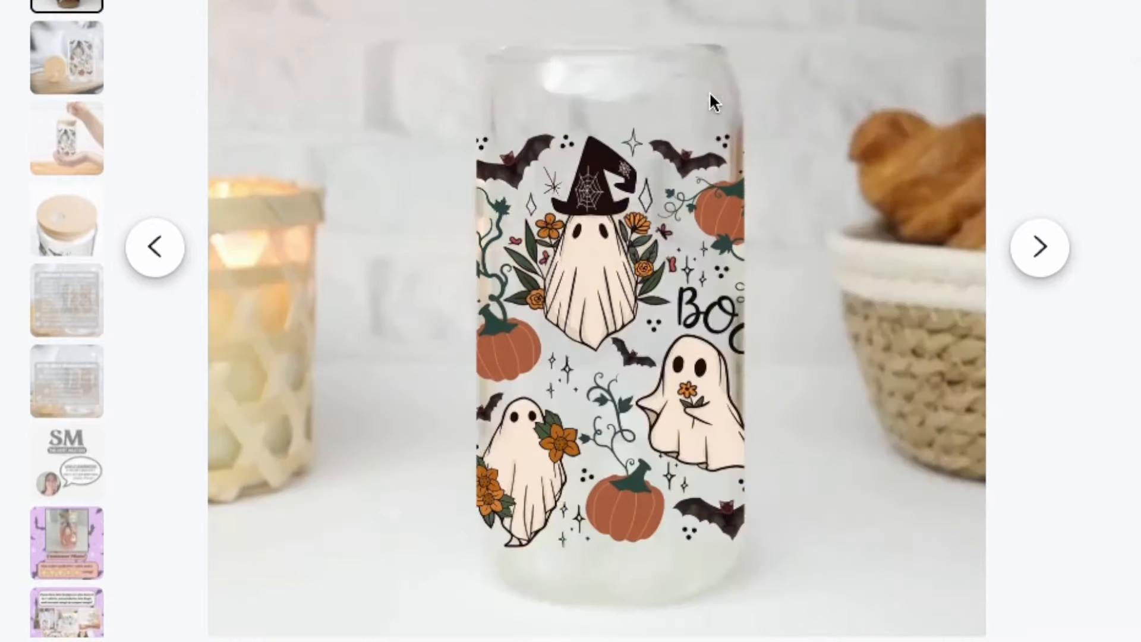
scroll(715, 129, "down", 2)
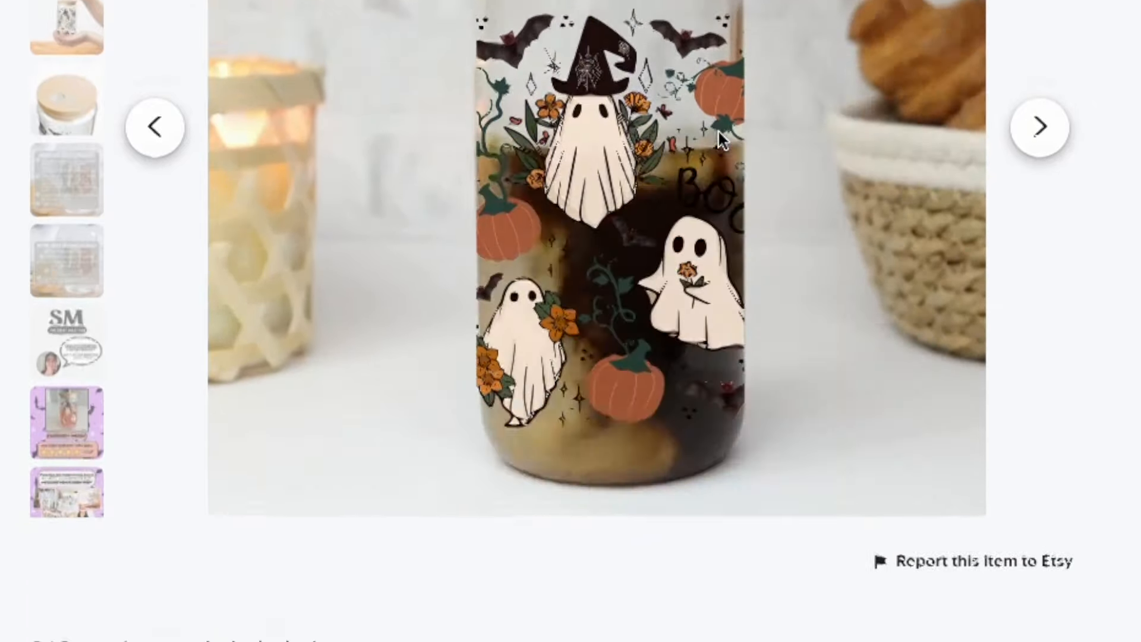
scroll(718, 130, "up", 4)
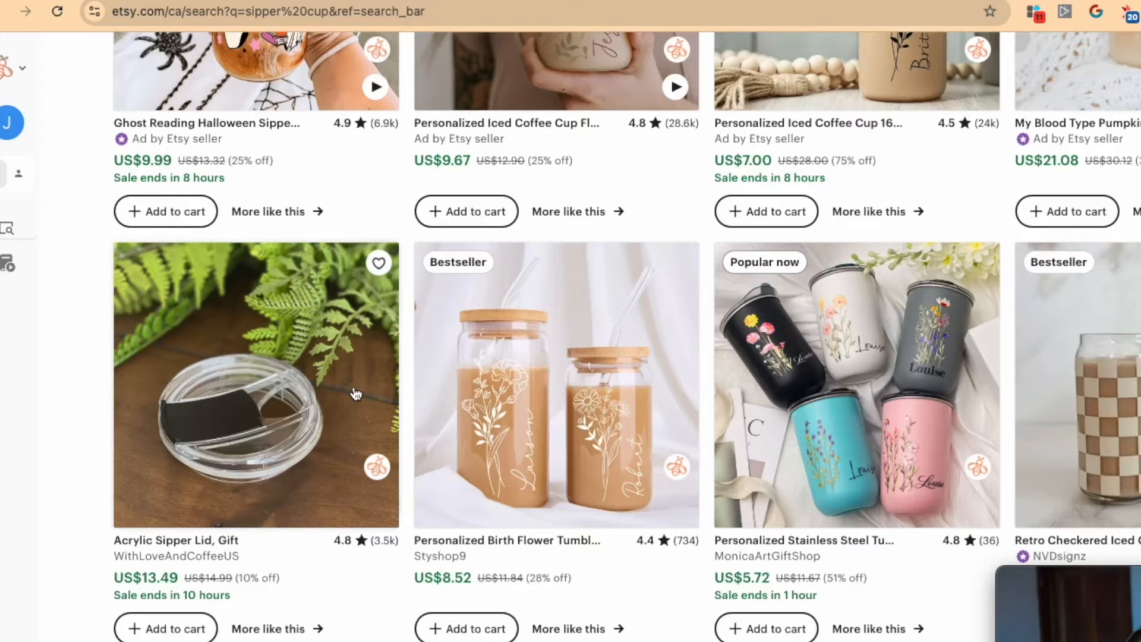
Step: Browse the sipper cup search results on Etsy for other Halloween glass listings
scroll(355, 394, "down", 4)
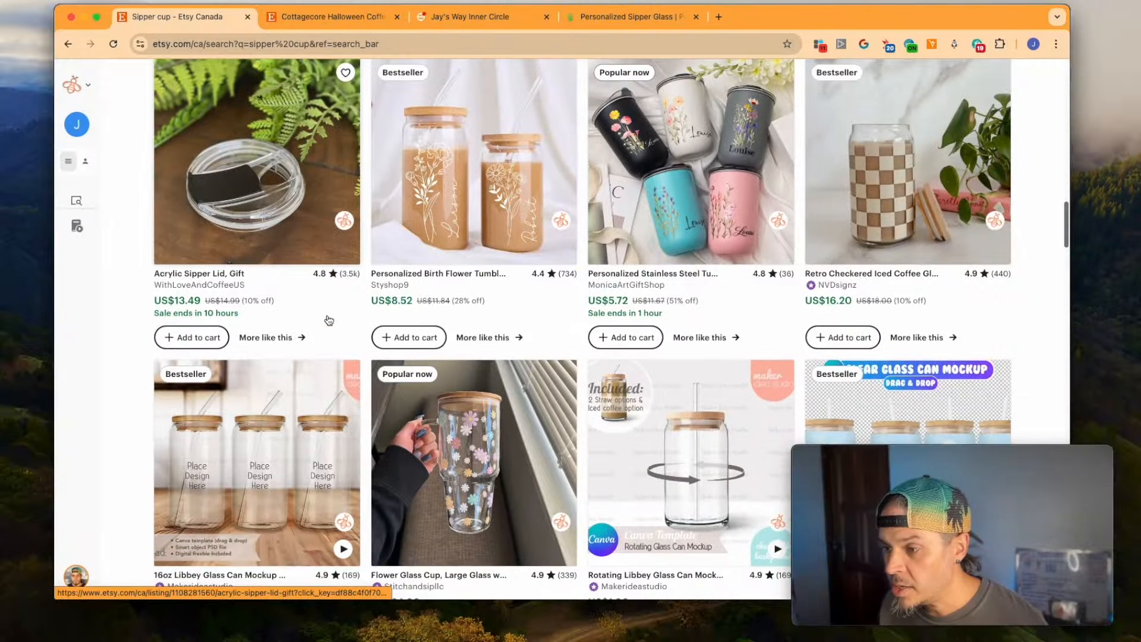
scroll(355, 394, "up", 5)
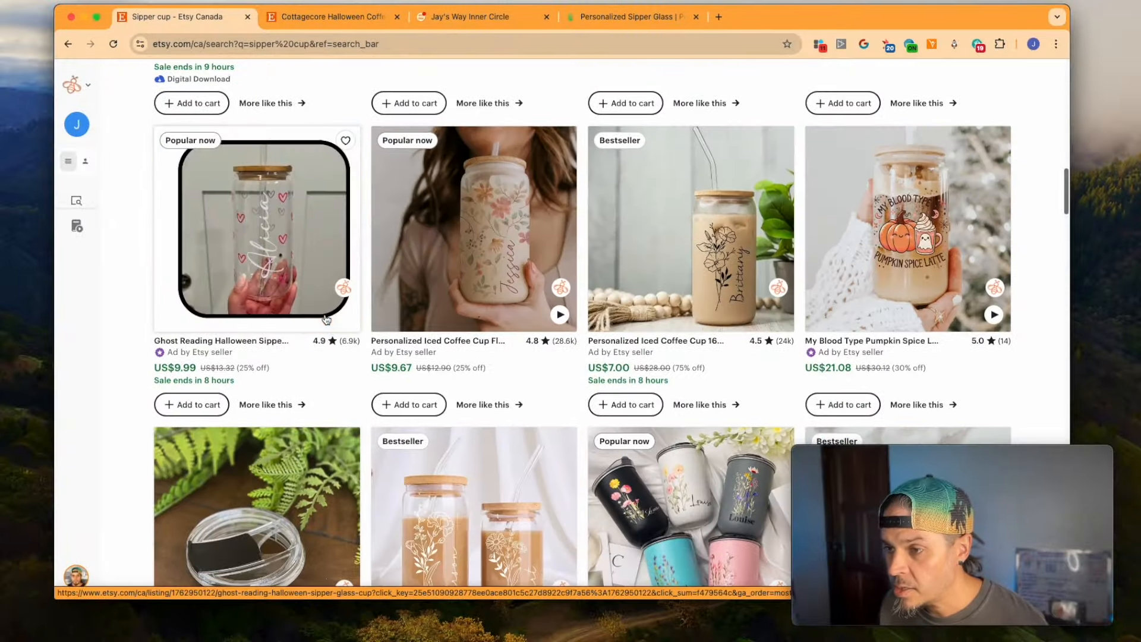
scroll(212, 289, "up", 1)
scroll(200, 289, "up", 20)
scroll(301, 308, "down", 13)
scroll(301, 309, "down", 15)
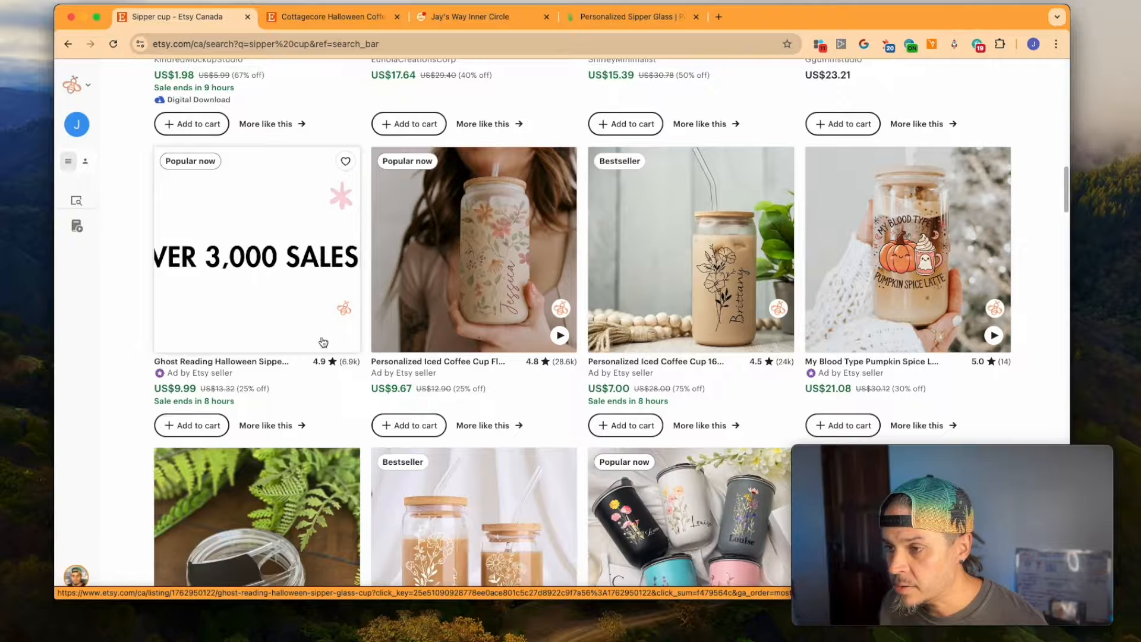
scroll(335, 365, "down", 10)
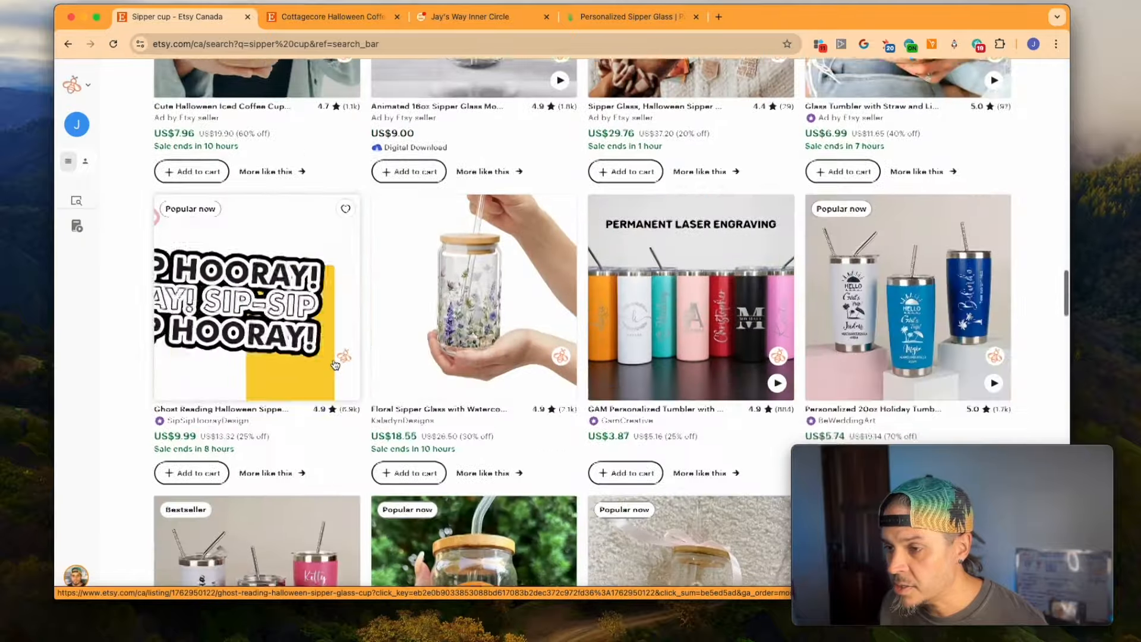
Step: Open the Ghost Reading Halloween Sipper Glass listing for a price comparison, and close it after returning to the Cottagecore listing
left_click(262, 297)
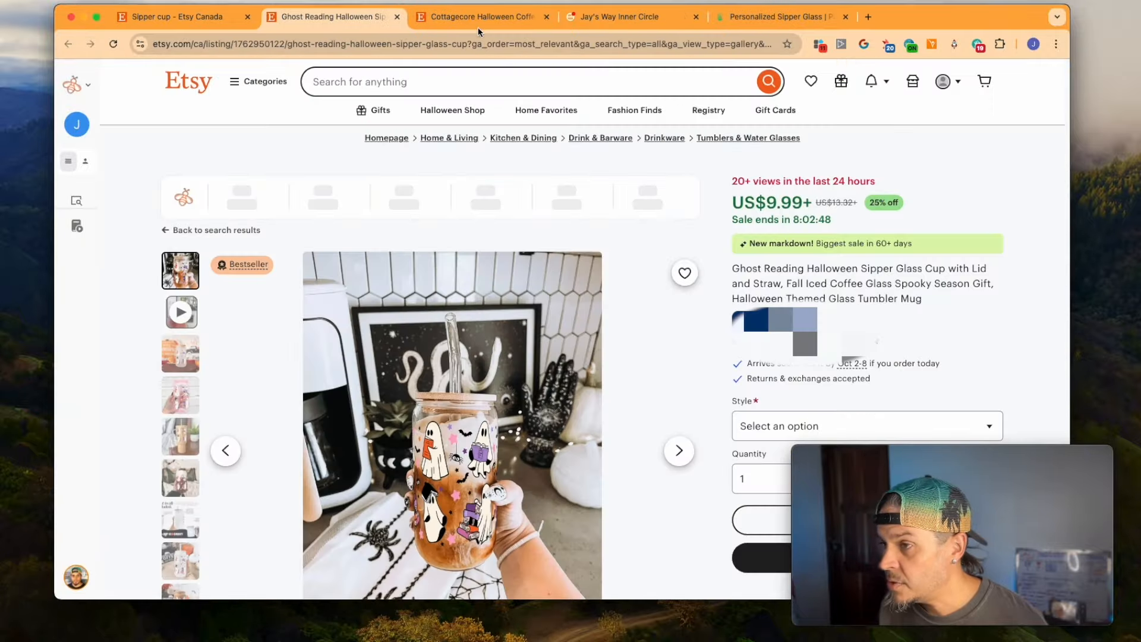
left_click(480, 16)
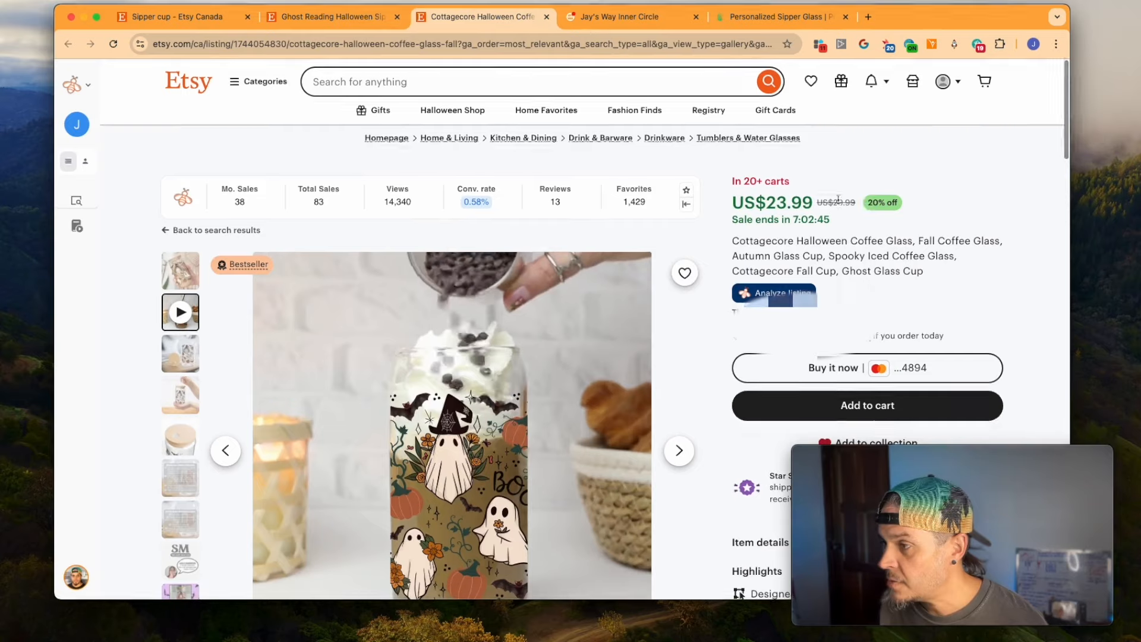
middle_click(356, 19)
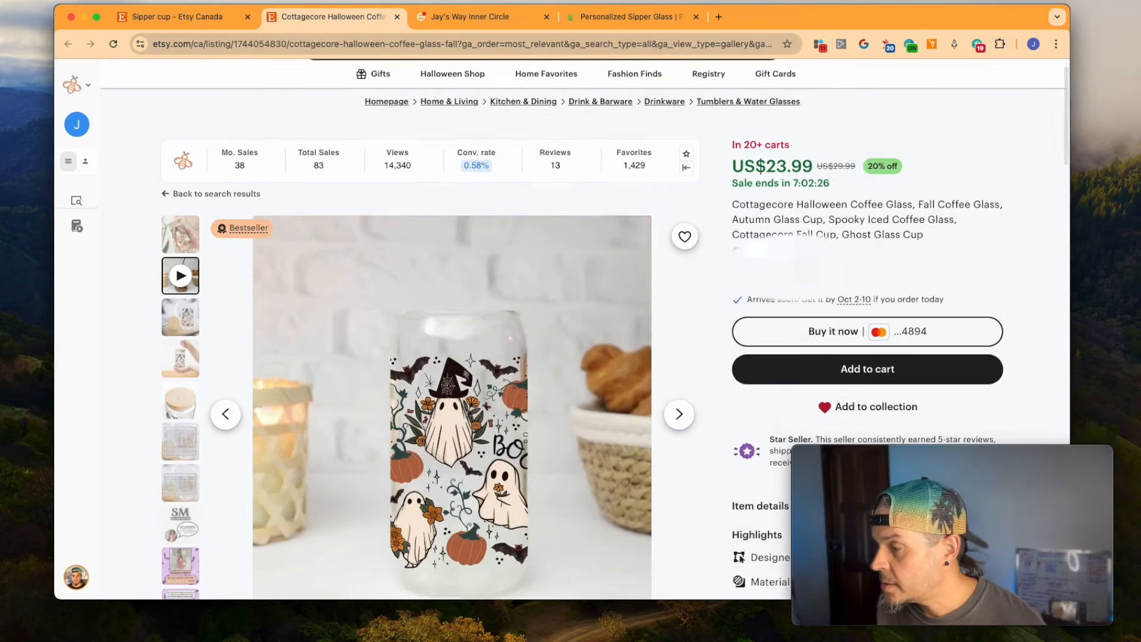
Step: Switch to Printify and view Chill's product variant prices for the 16oz sipper glass
left_click(620, 18)
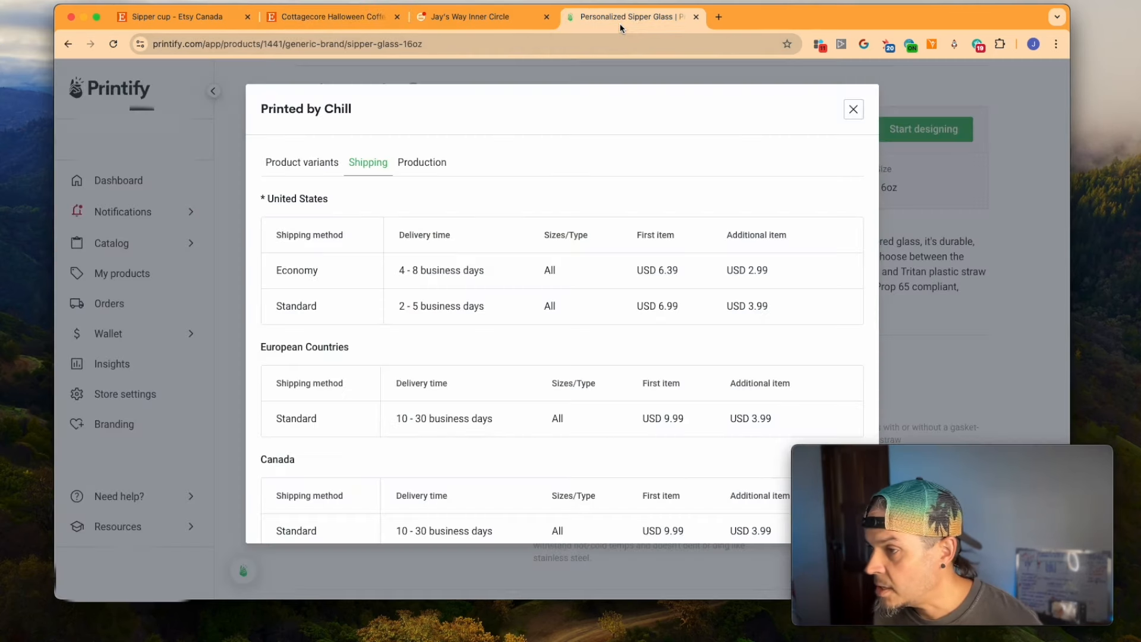
left_click(303, 168)
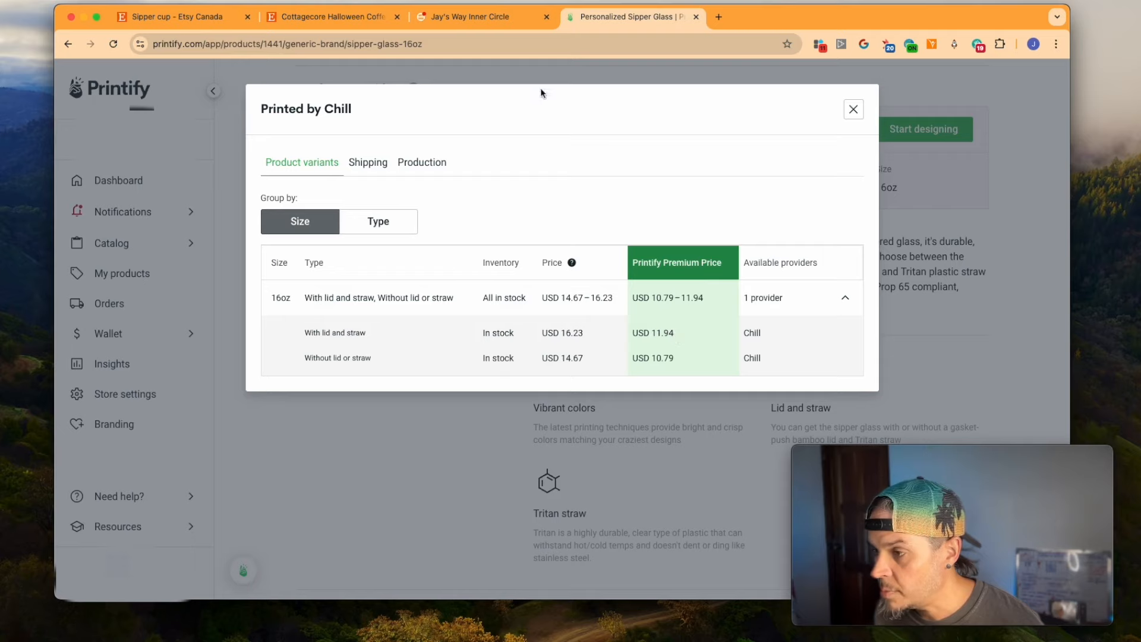
Step: Return to the Cottagecore listing on Etsy and open the EverBee Etsy Calculator
left_click(492, 20)
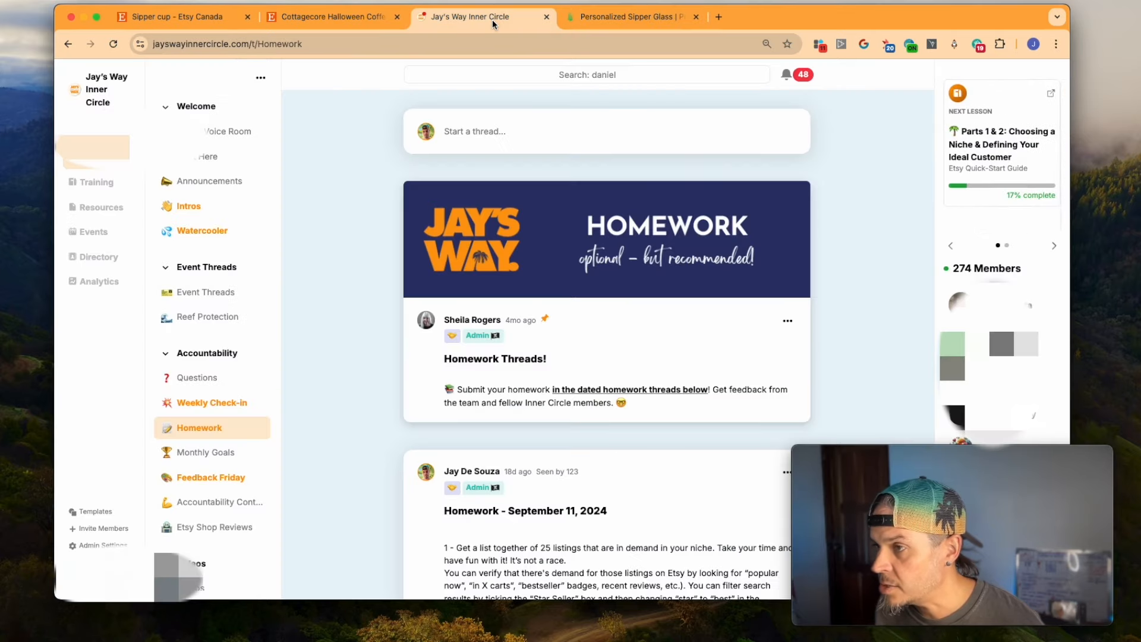
left_click(333, 17)
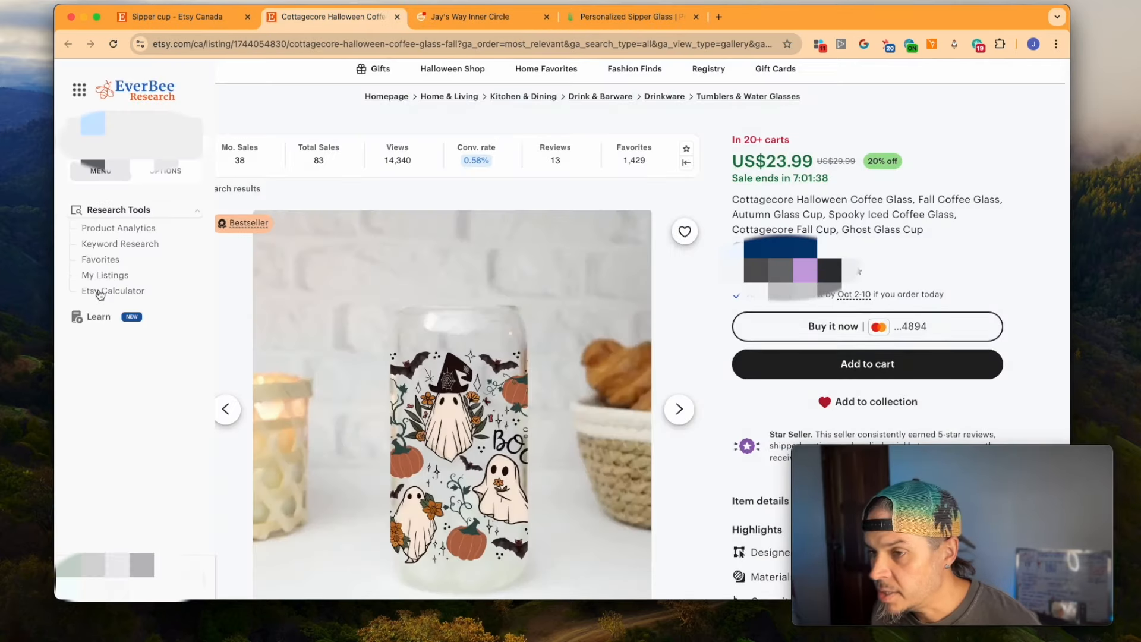
left_click(111, 291)
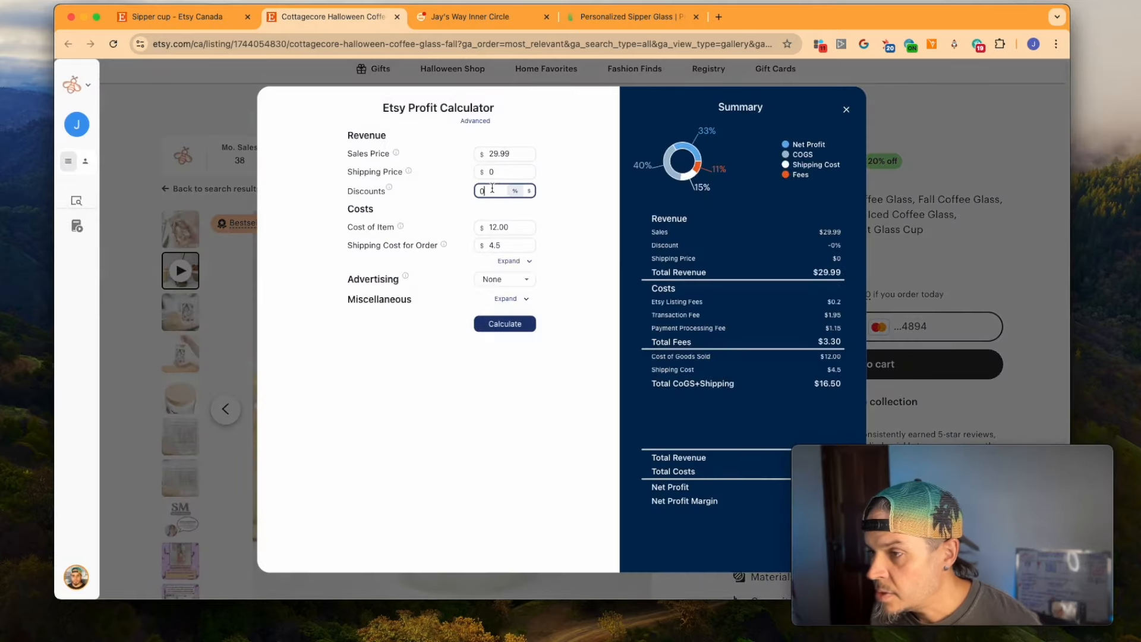
Step: Set the calculator's shipping price to $5 and the discount to 20%, checking the Printify variant prices along the way
left_click(494, 172)
left_click(609, 17)
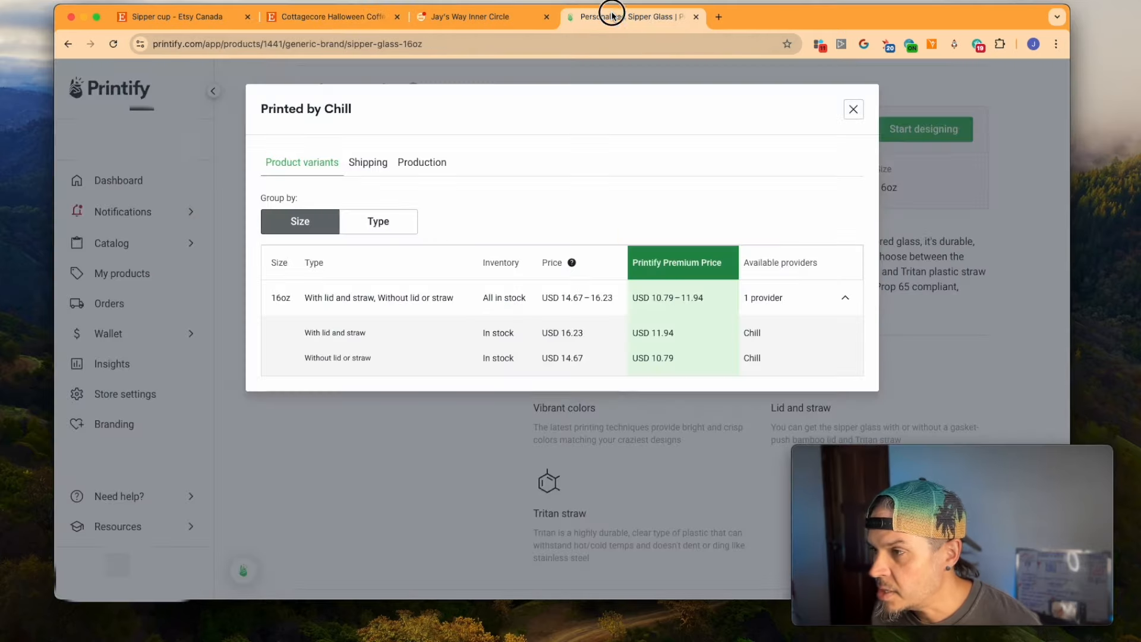
left_click(333, 16)
scroll(835, 193, "down", 3)
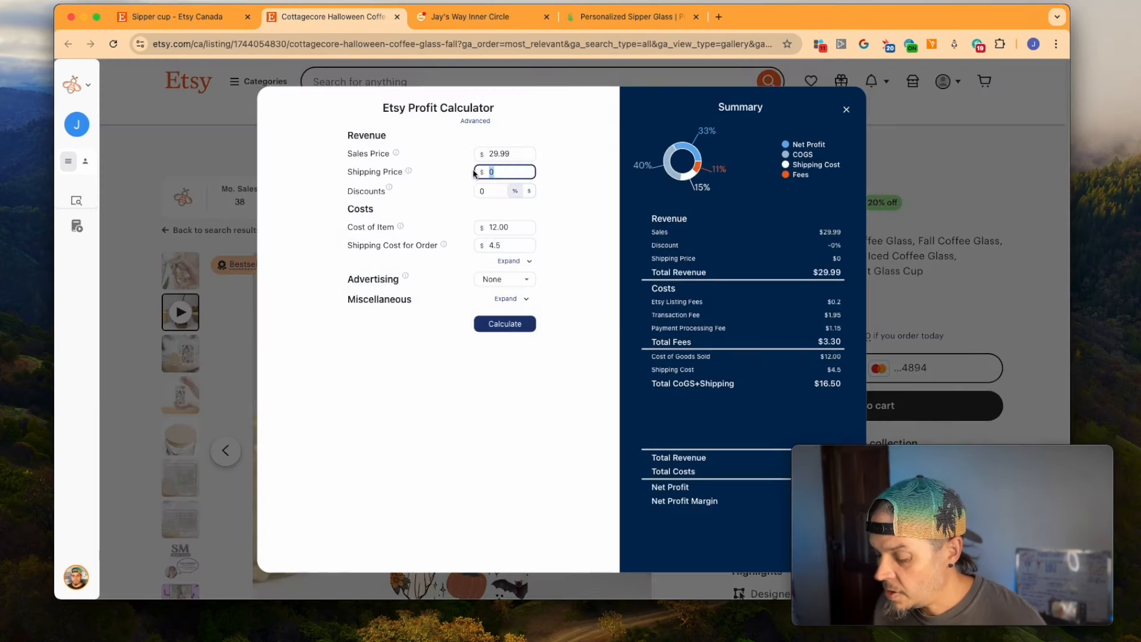
type("5")
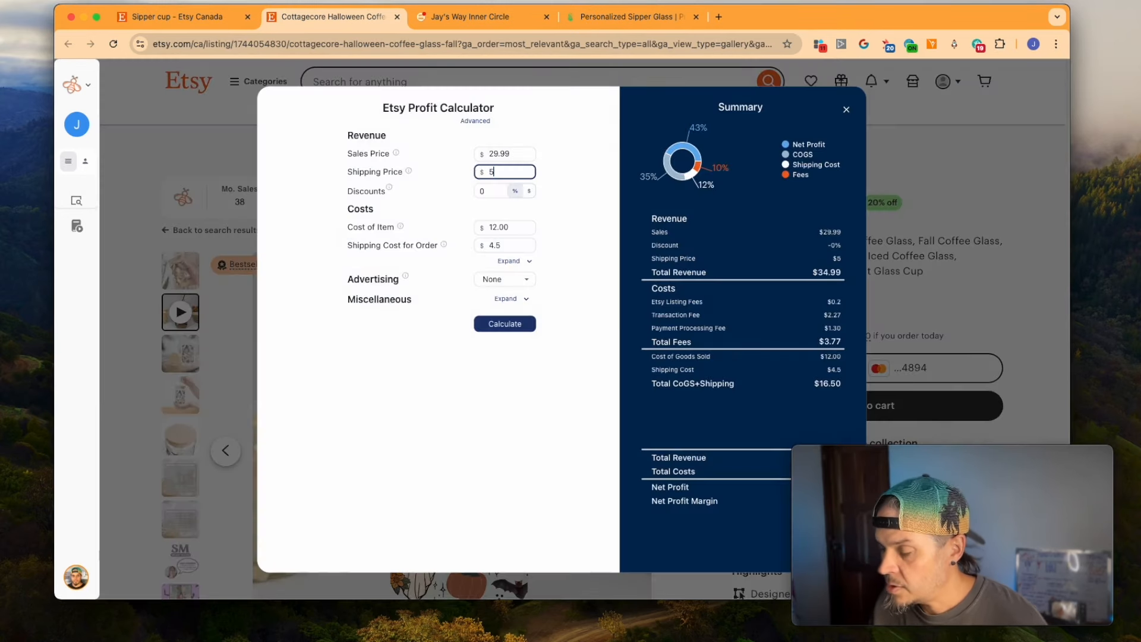
left_click(490, 190)
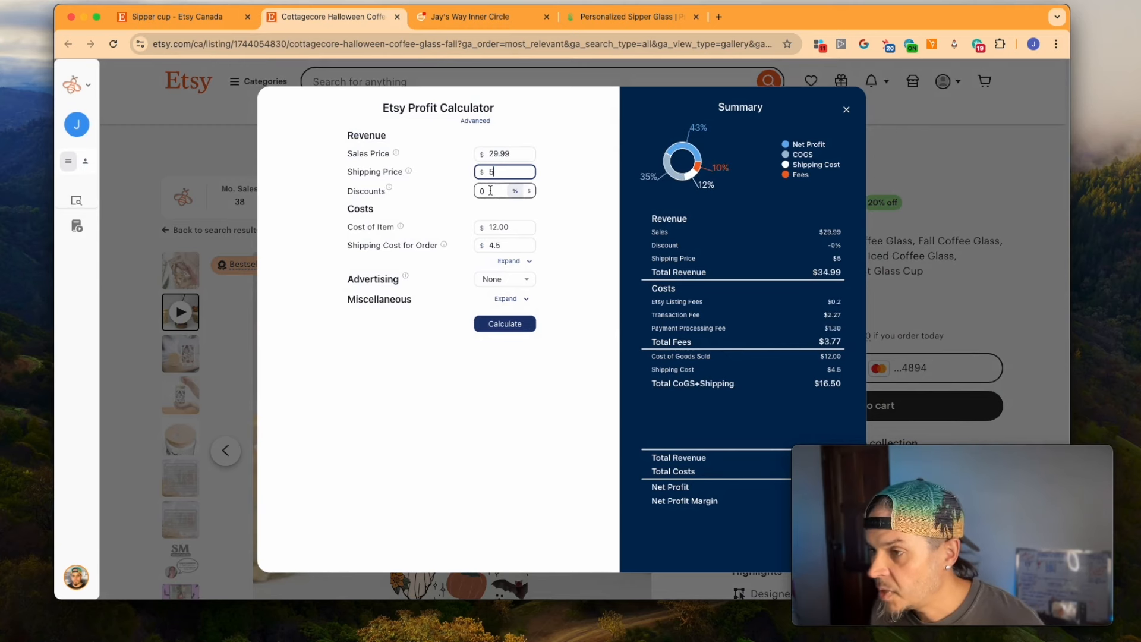
type("20")
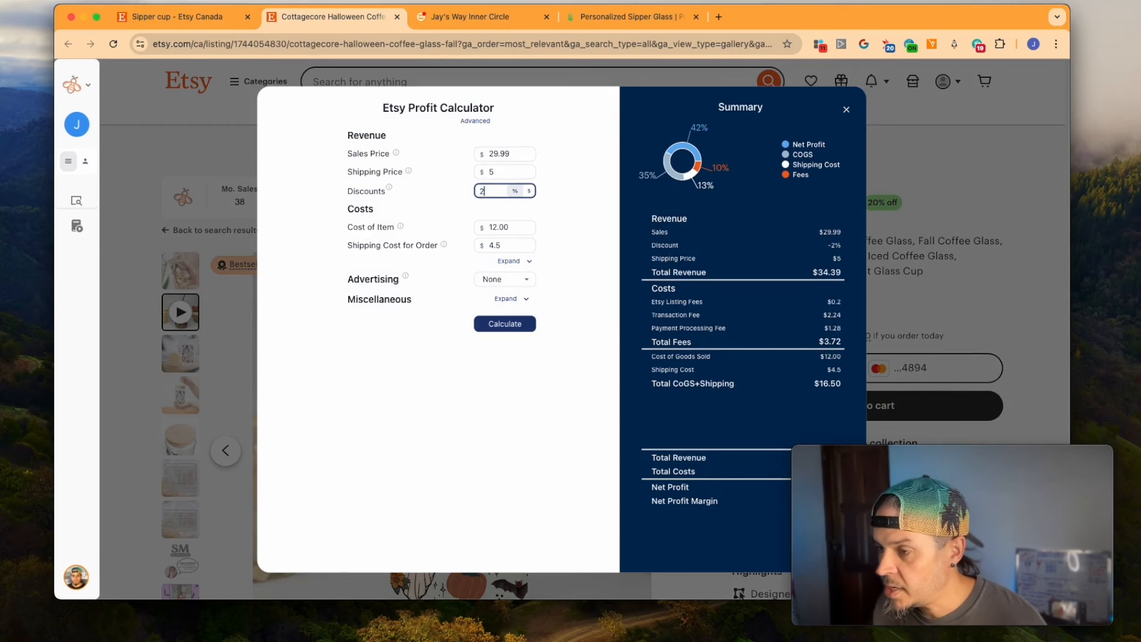
left_click(591, 239)
Step: Set the cost of item to $11.94 and the shipping cost for the order to $6.99
left_click(476, 226)
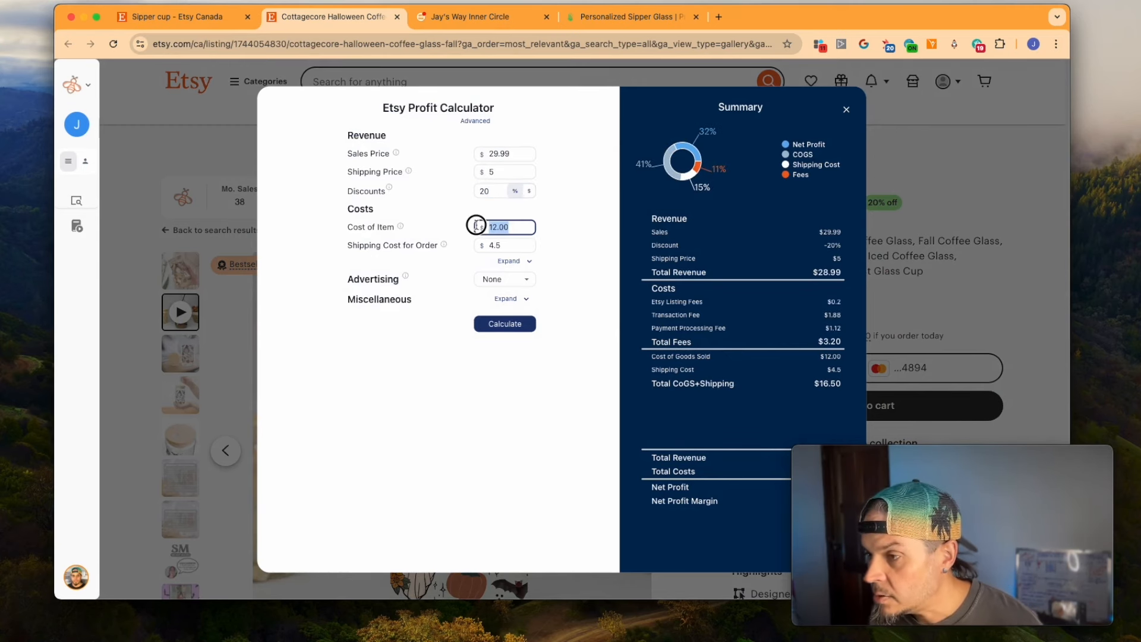
type("11.94")
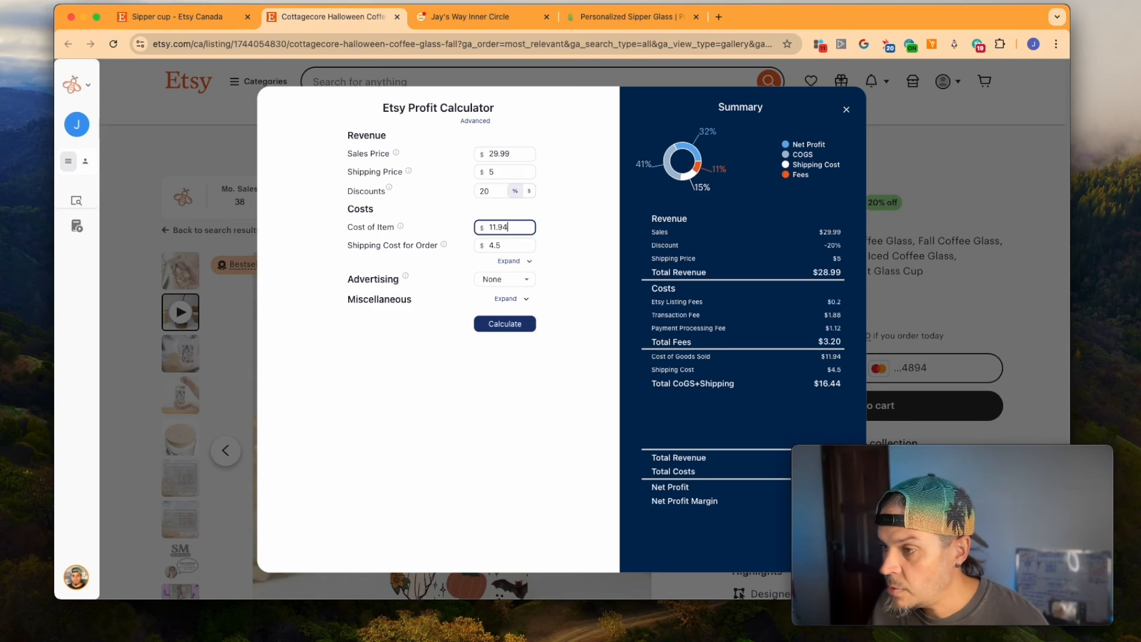
left_click(515, 245)
type("6.99")
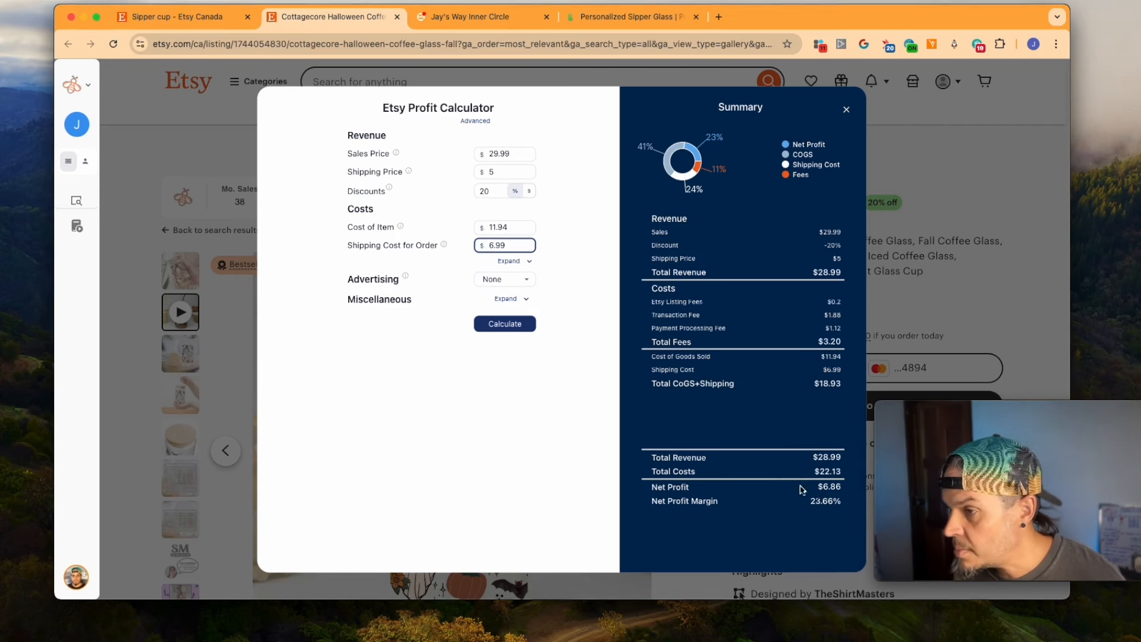
Step: Set the sales price to $35 and the discount to 30% to test the profit of a higher-priced scenario
left_click(500, 155)
key("BackSpace")
key("BackSpace")
key("BackSpace")
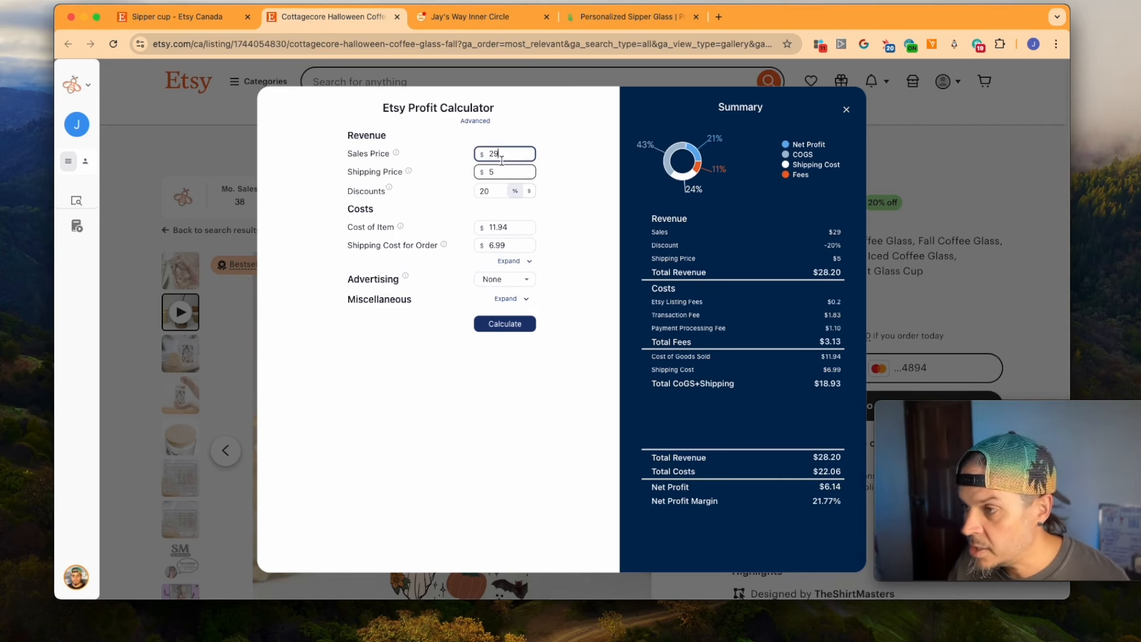
type("35")
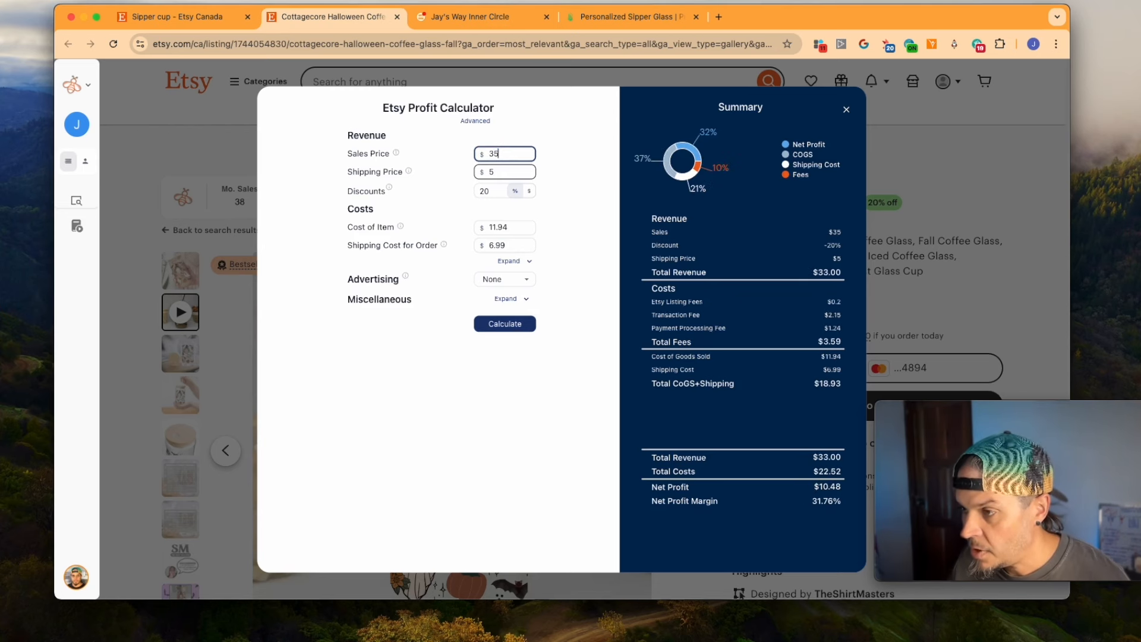
key("Tab")
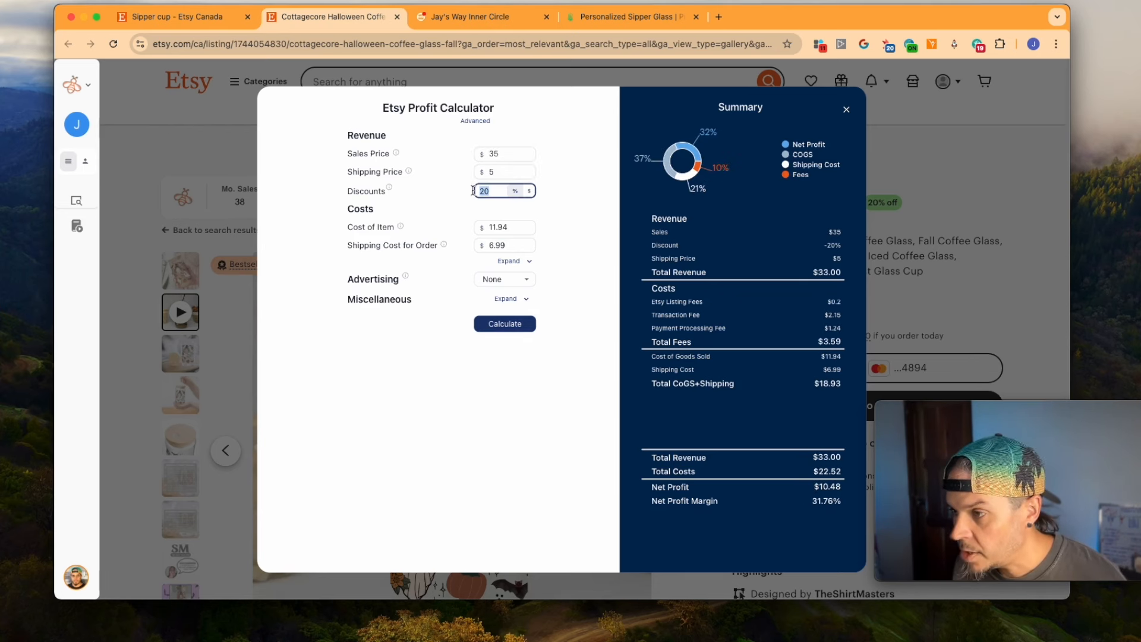
type("30")
left_click(594, 320)
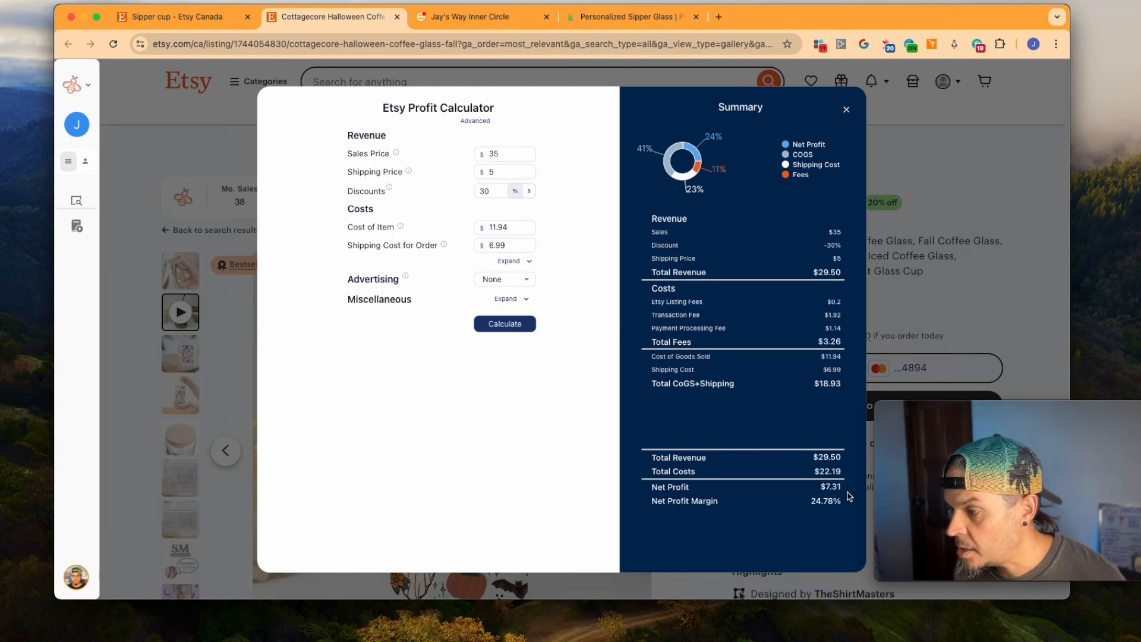
left_click(491, 188)
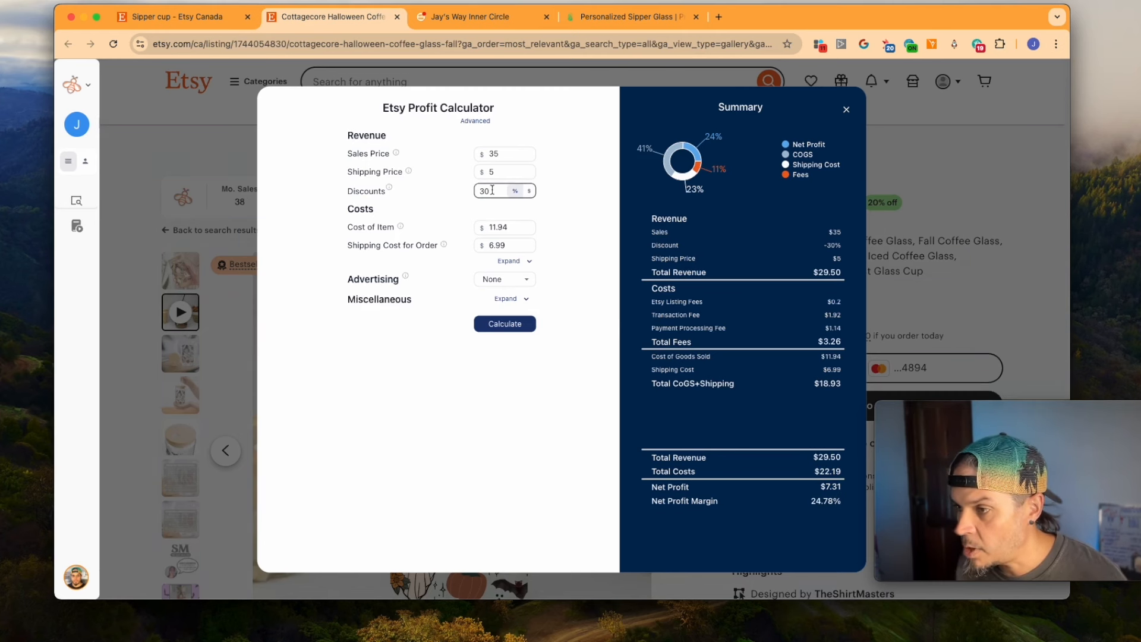
left_click(756, 453)
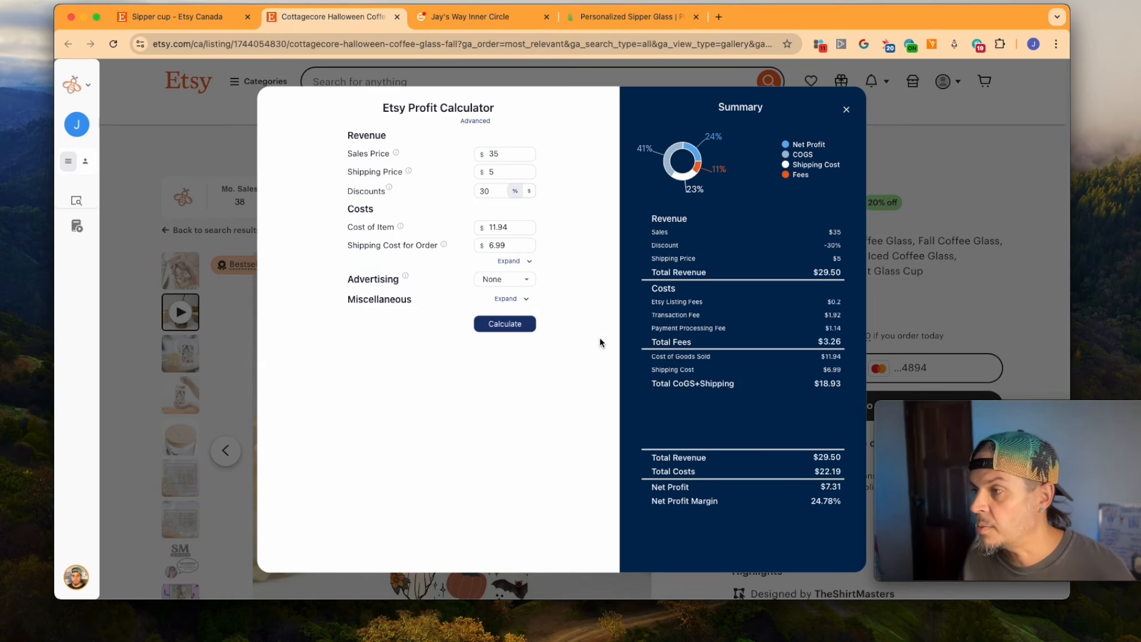
Step: Set the sales price to $30 and the discount to 20% in the profit calculator
left_click(518, 154)
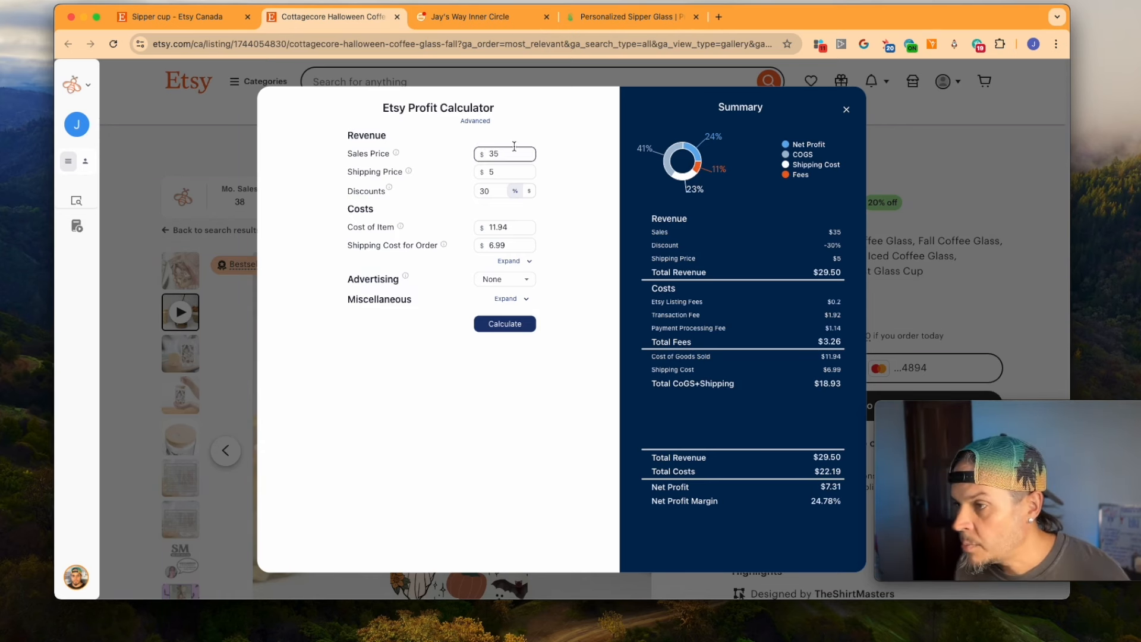
left_click_drag(494, 154, 502, 153)
type("0")
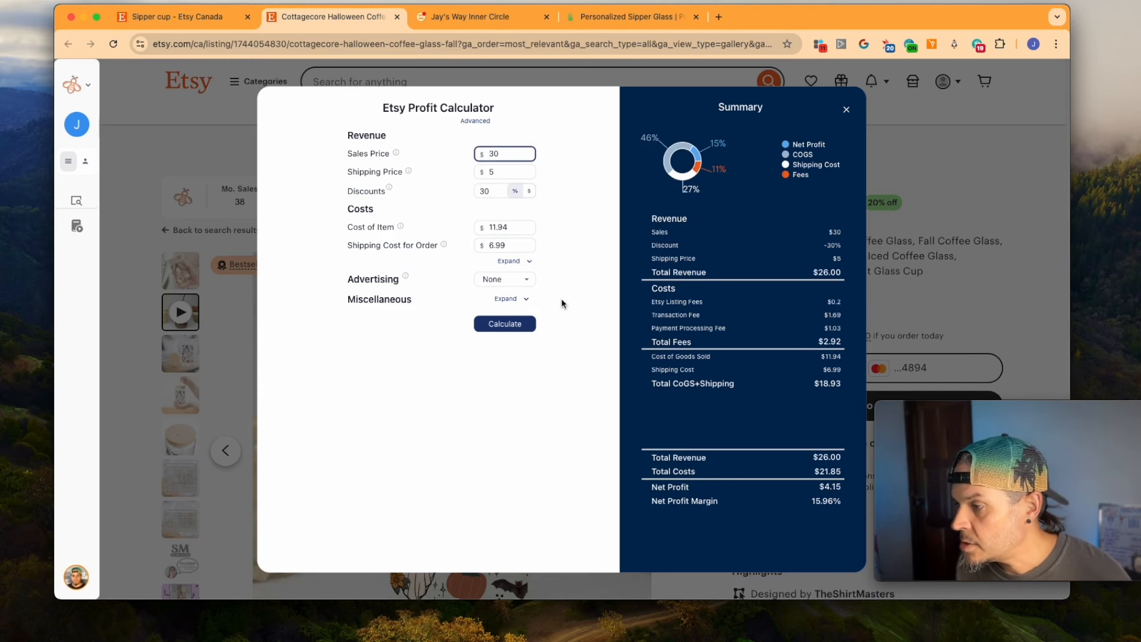
left_click(574, 271)
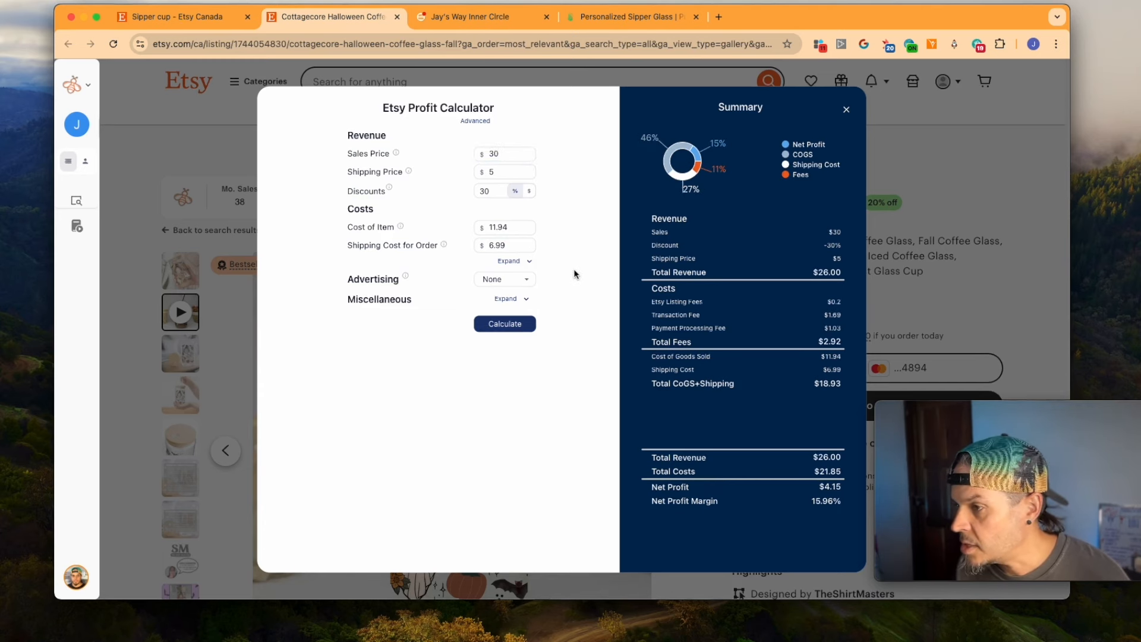
left_click(492, 194)
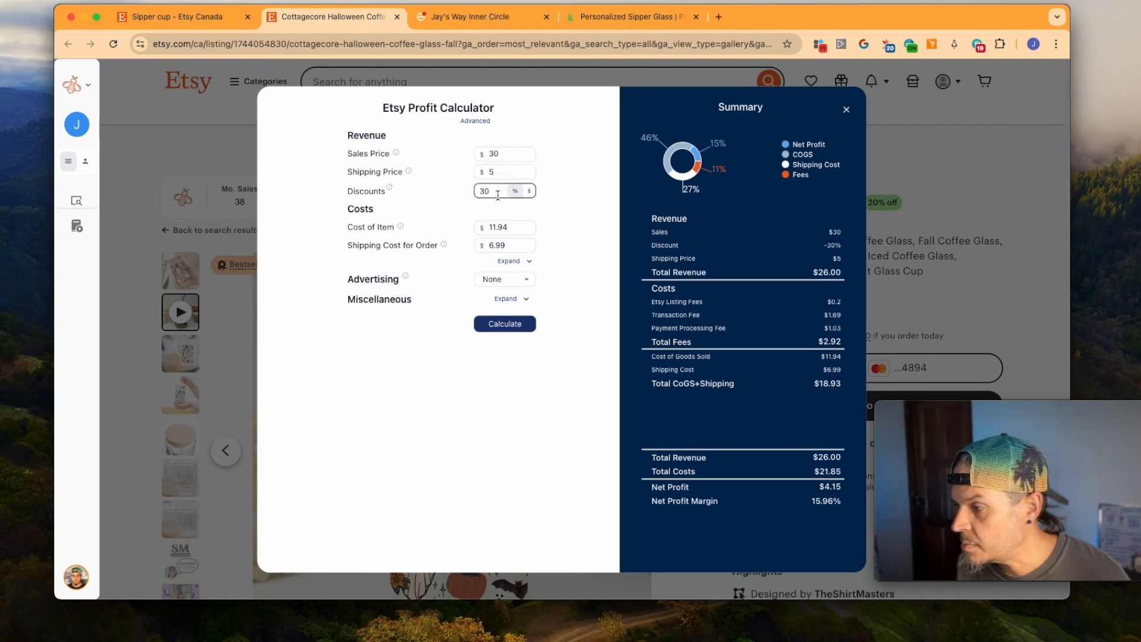
left_click_drag(491, 193, 472, 191)
type("20")
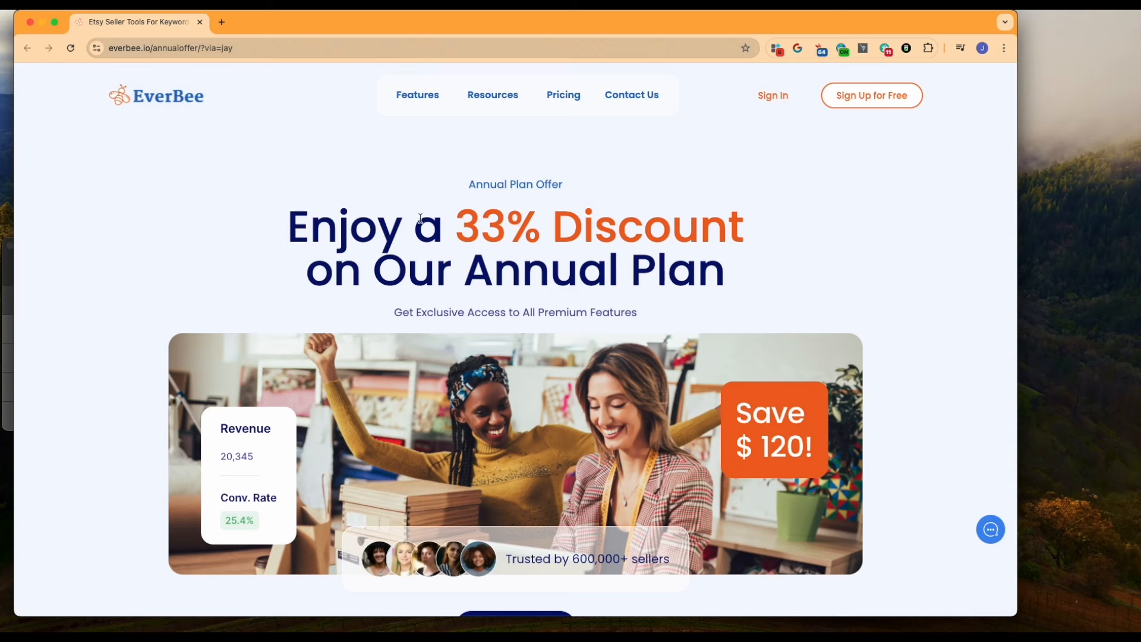
Step: Review EverBee's annual plan offer page for the discount, the monthly price and the Etsy Growth Academy bonus
left_click_drag(268, 239, 796, 267)
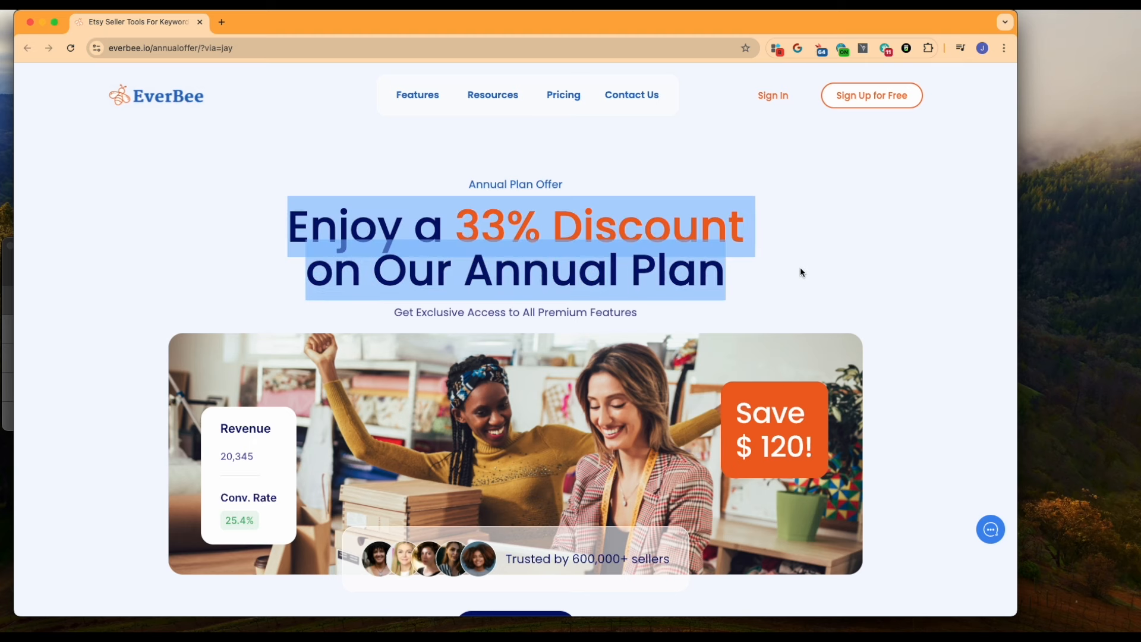
scroll(800, 270, "down", 1)
left_click(801, 268)
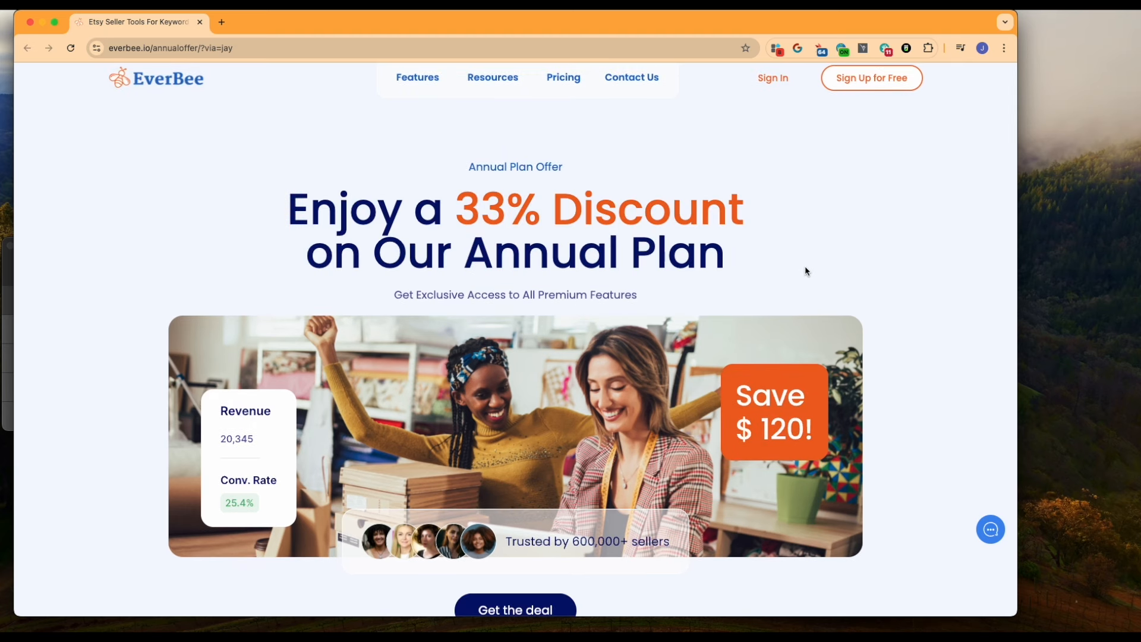
scroll(833, 275, "down", 3)
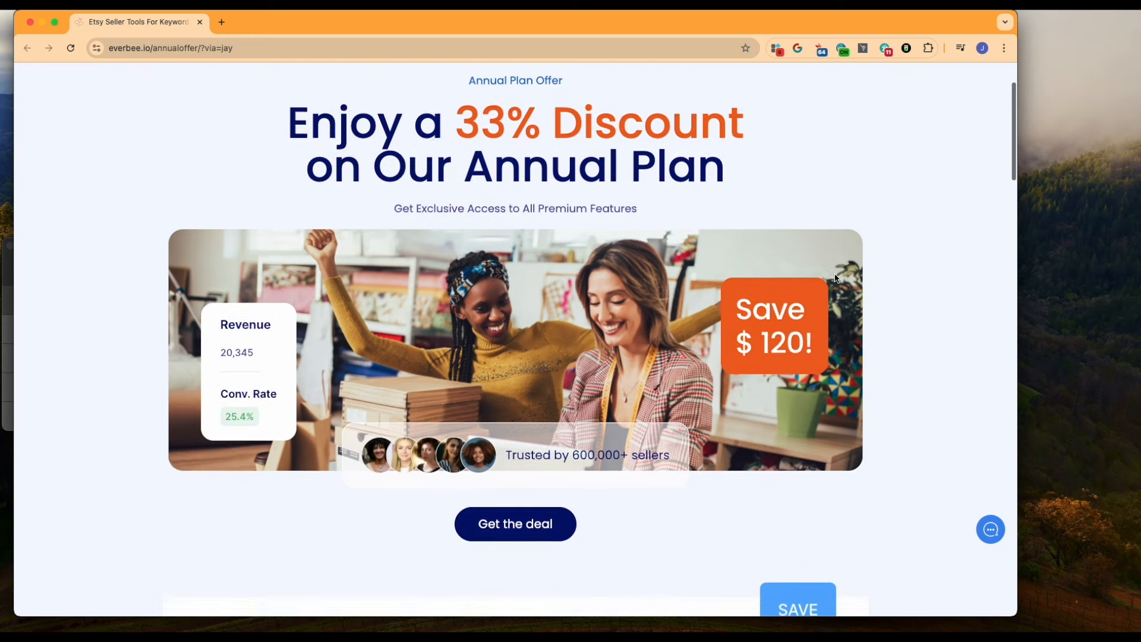
scroll(835, 277, "down", 1)
scroll(479, 344, "down", 20)
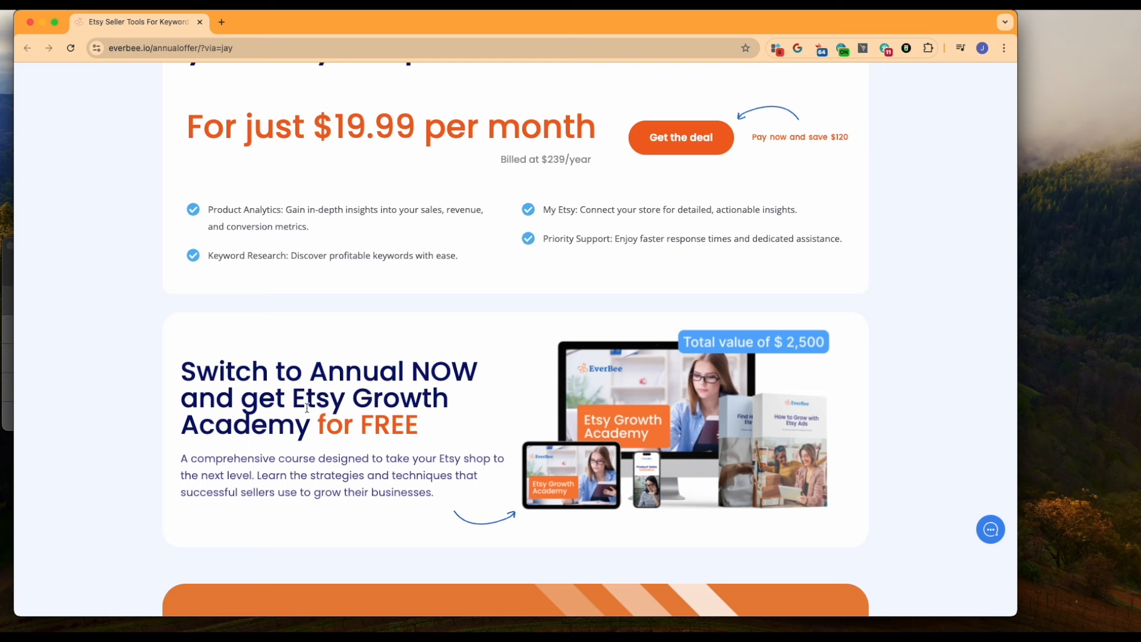
left_click_drag(294, 403, 451, 425)
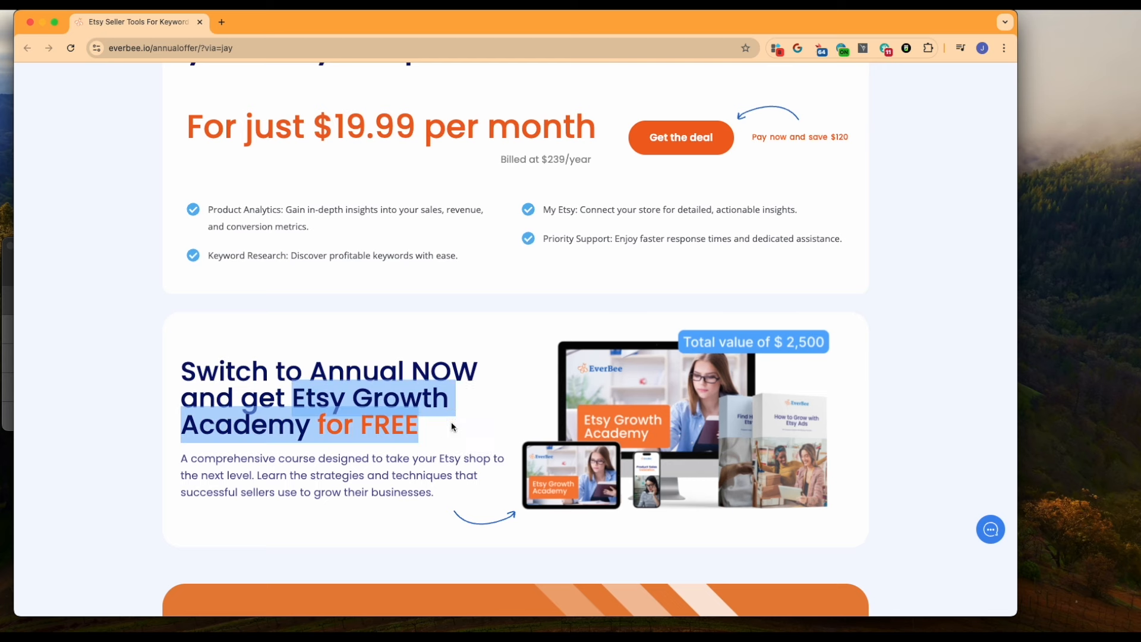
left_click(883, 304)
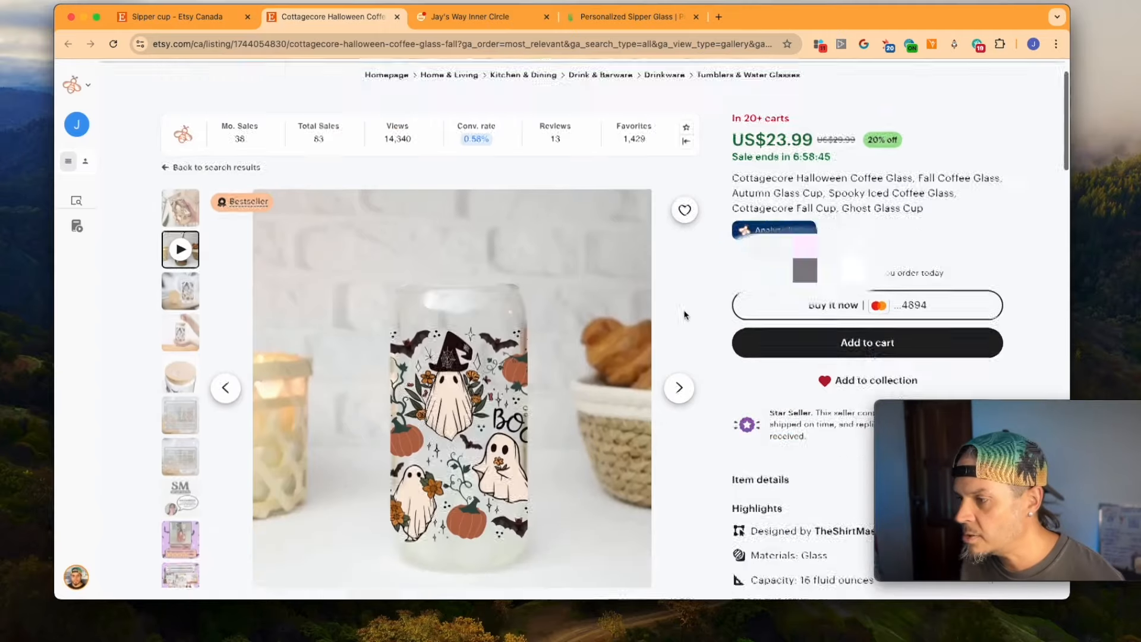
Step: Open the TheShirtMasters shop from the Cottagecore Halloween listing and show its Christmas section
scroll(695, 285, "down", 2)
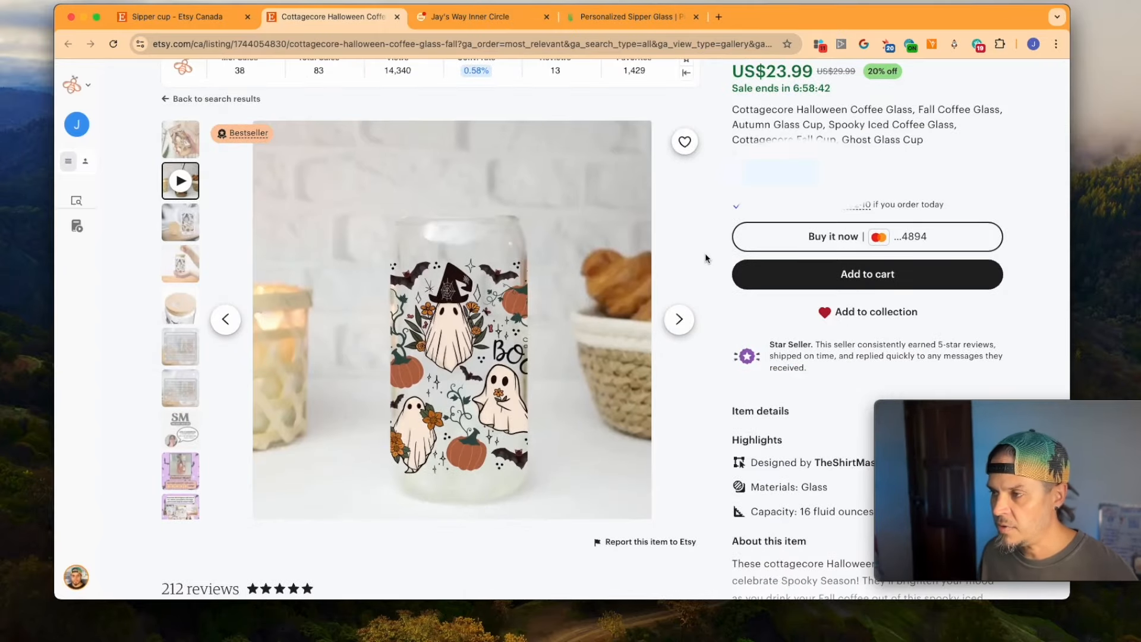
scroll(705, 256, "up", 2)
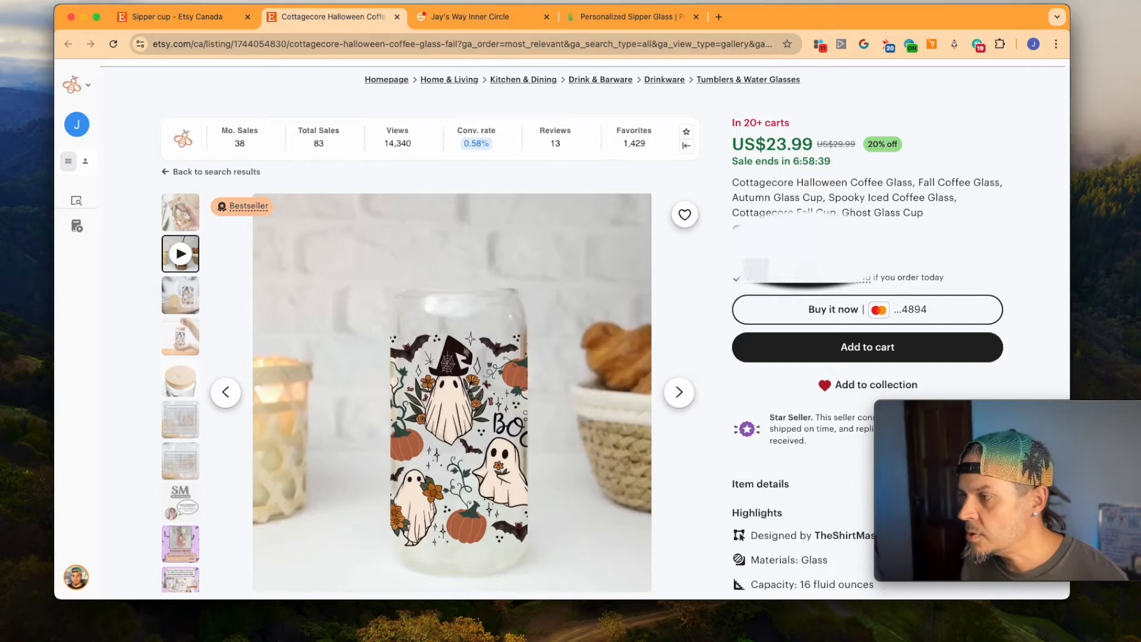
left_click(763, 232)
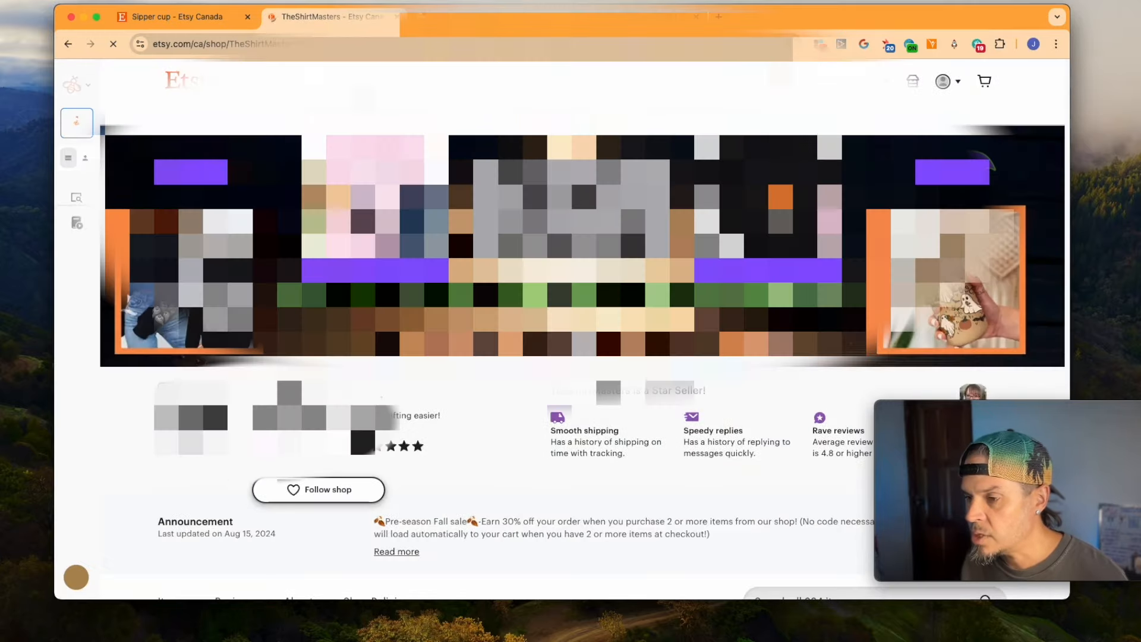
scroll(562, 332, "down", 6)
left_click(245, 536)
Step: Browse the shop's Christmas items for glassware and open the Christmas Coffee Glass listing
scroll(593, 339, "up", 4)
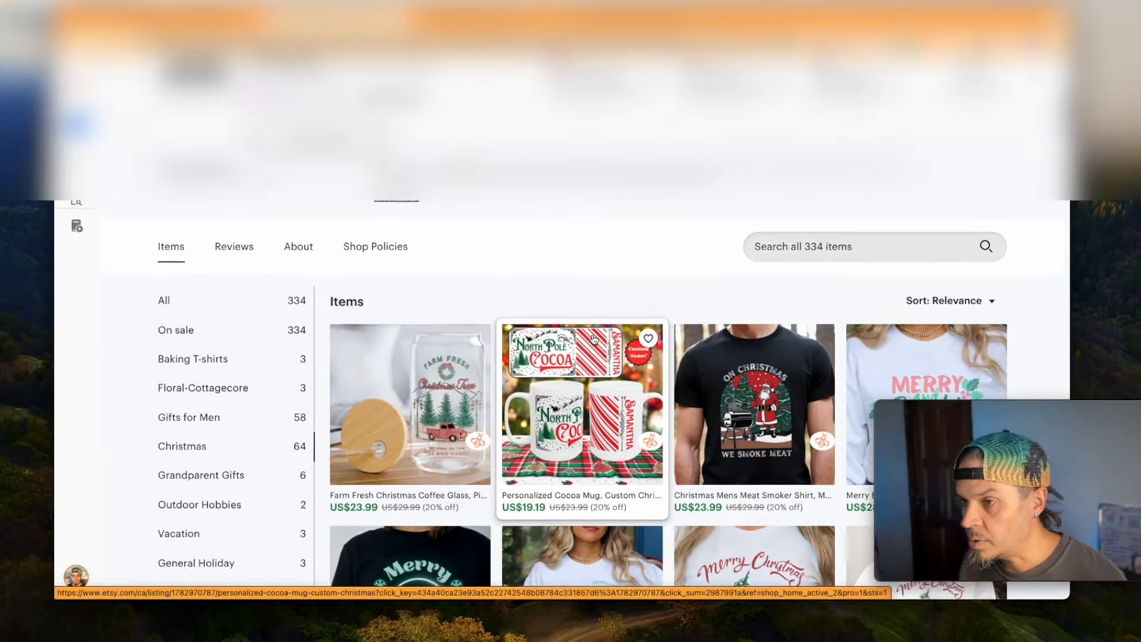
scroll(592, 336, "up", 3)
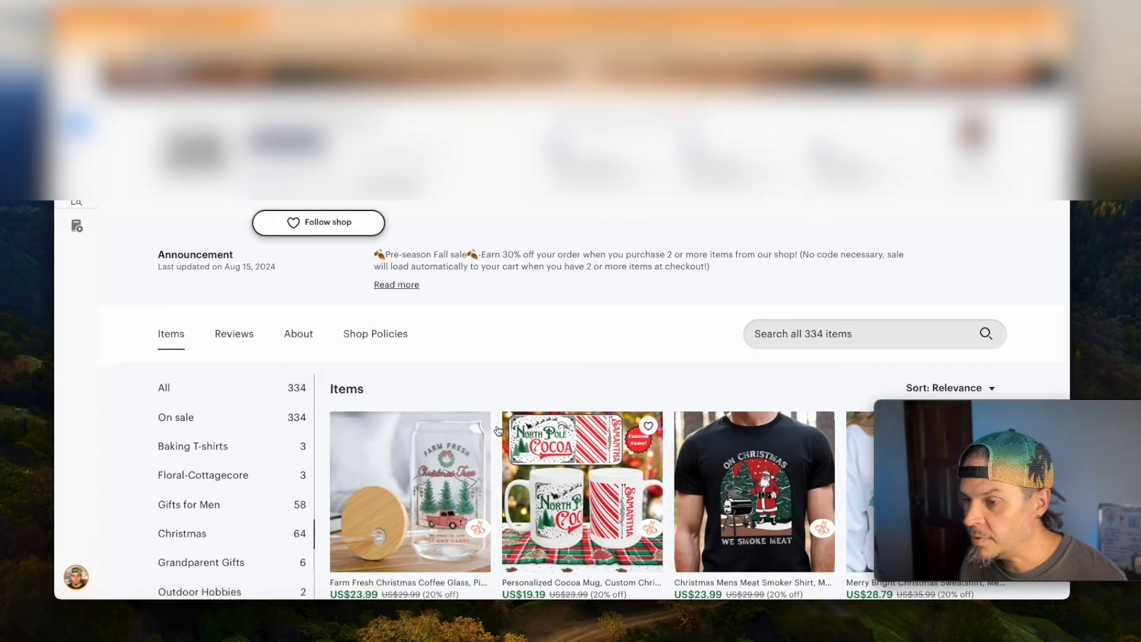
scroll(499, 431, "down", 5)
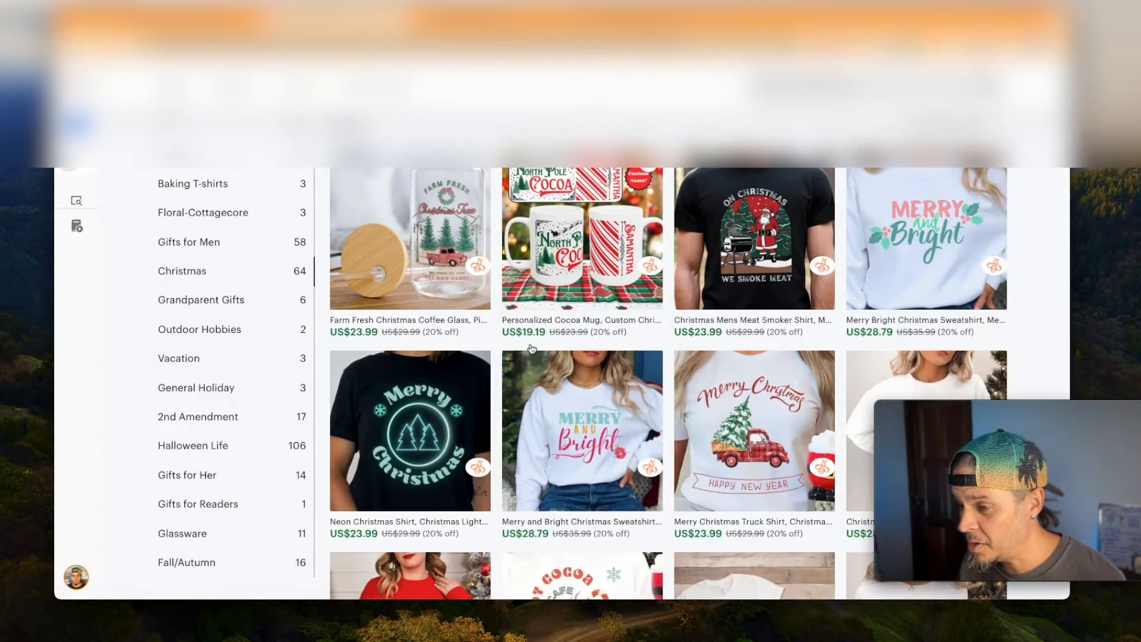
scroll(579, 351, "down", 6)
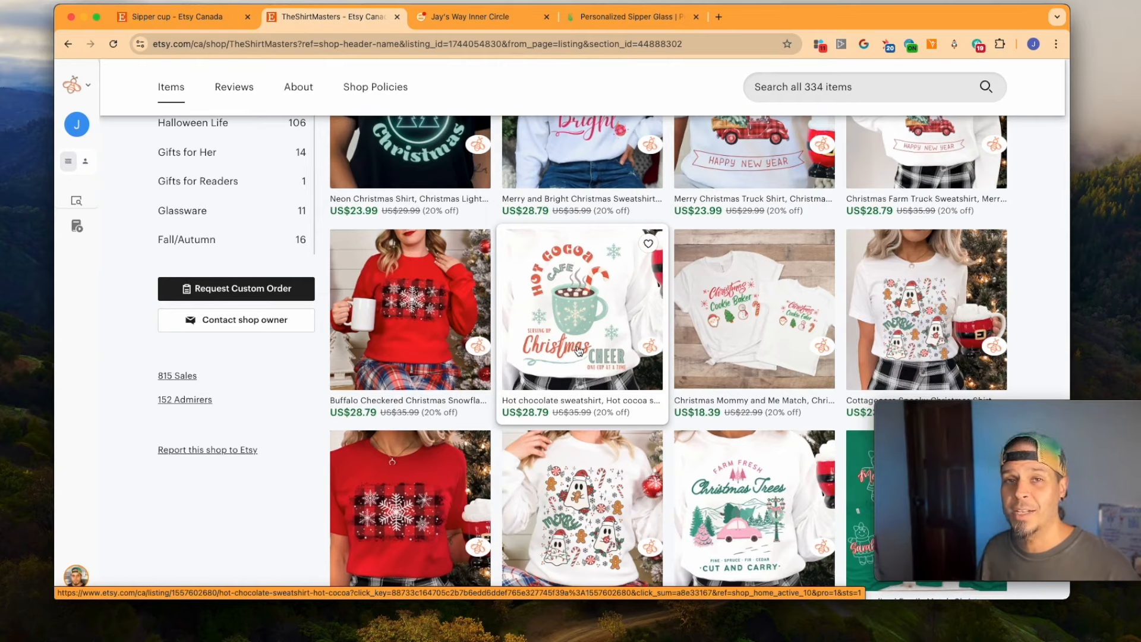
scroll(588, 348, "down", 3)
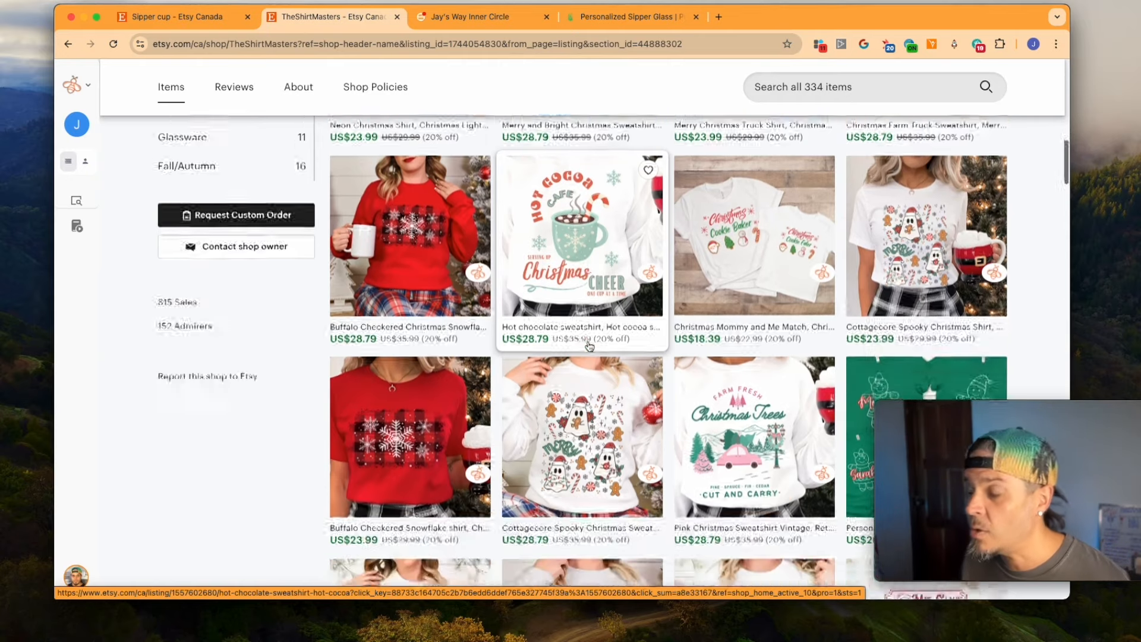
scroll(682, 349, "down", 7)
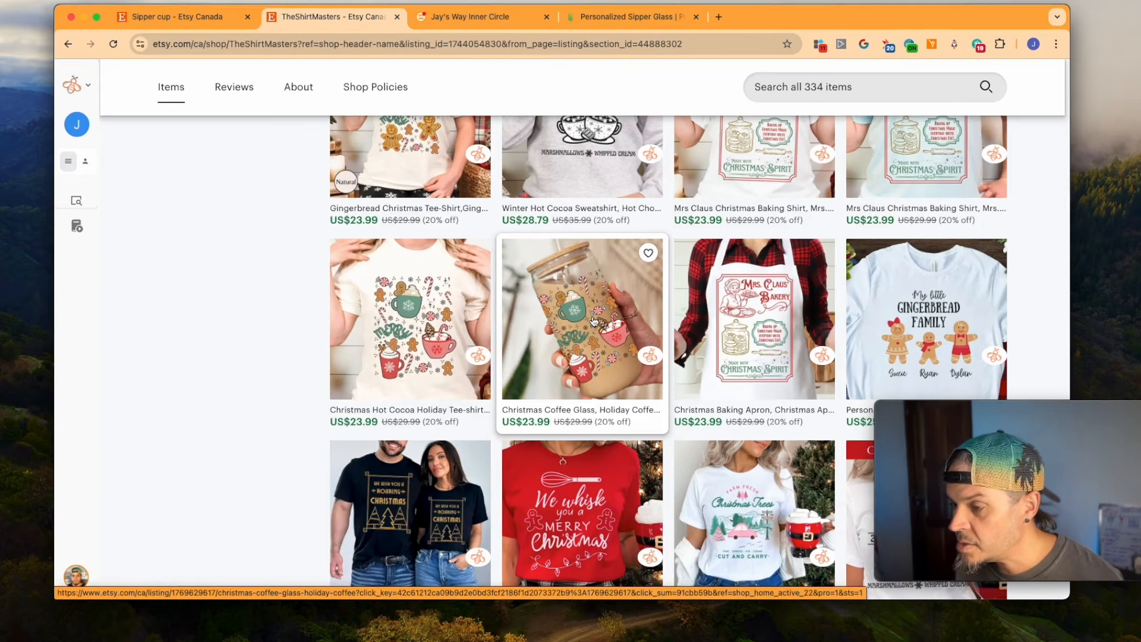
left_click(591, 315)
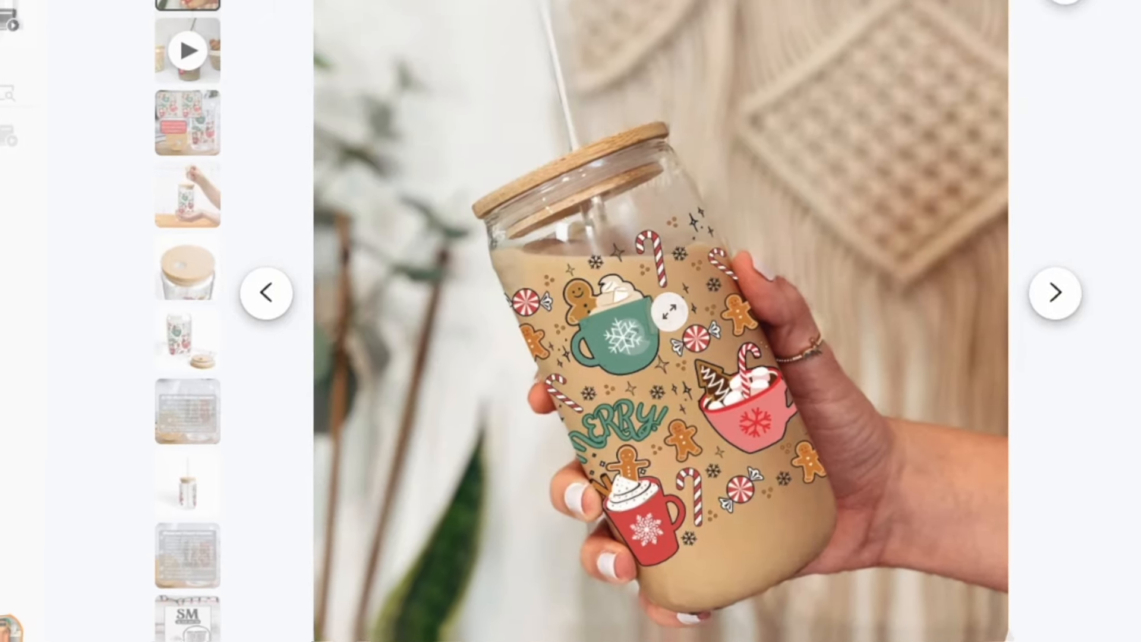
Step: Look over the Christmas Coffee Glass listing and switch to the Jay's Way Inner Circle page
scroll(663, 318, "down", 2)
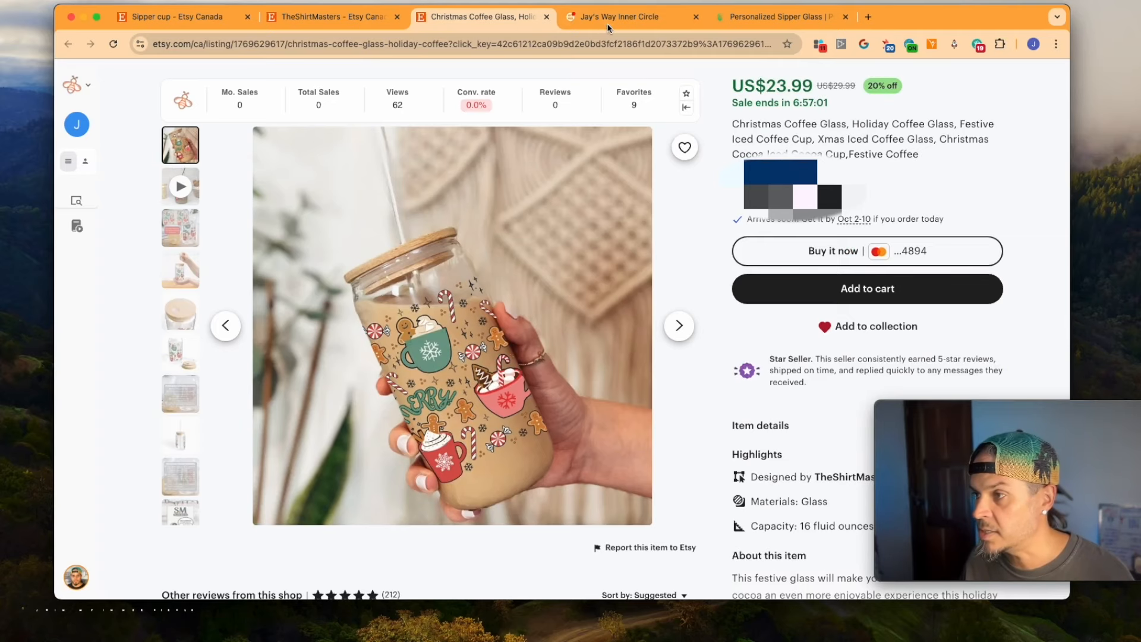
left_click(584, 16)
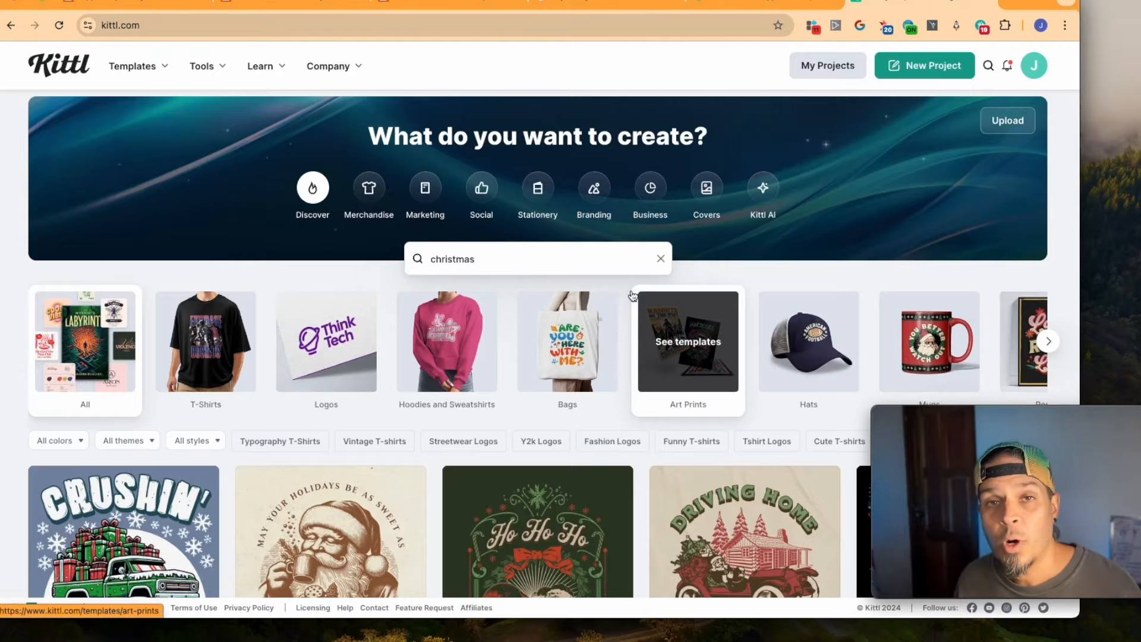
Step: Browse Kittl's Christmas templates and open the Tis The Season knitted design as an editable project
scroll(633, 296, "down", 2)
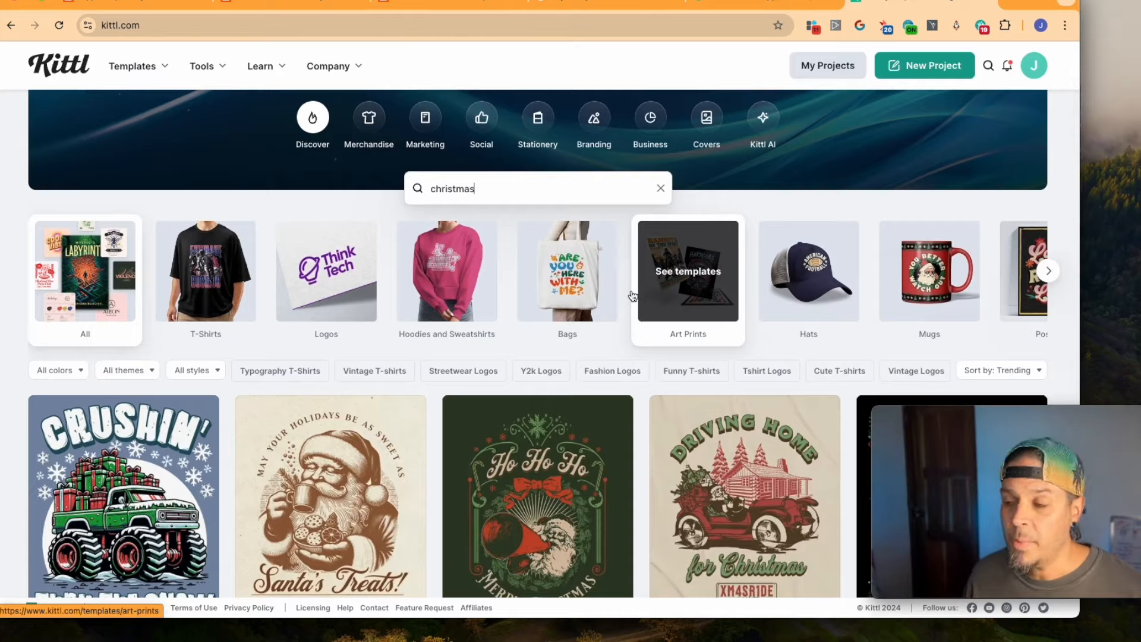
scroll(632, 295, "down", 4)
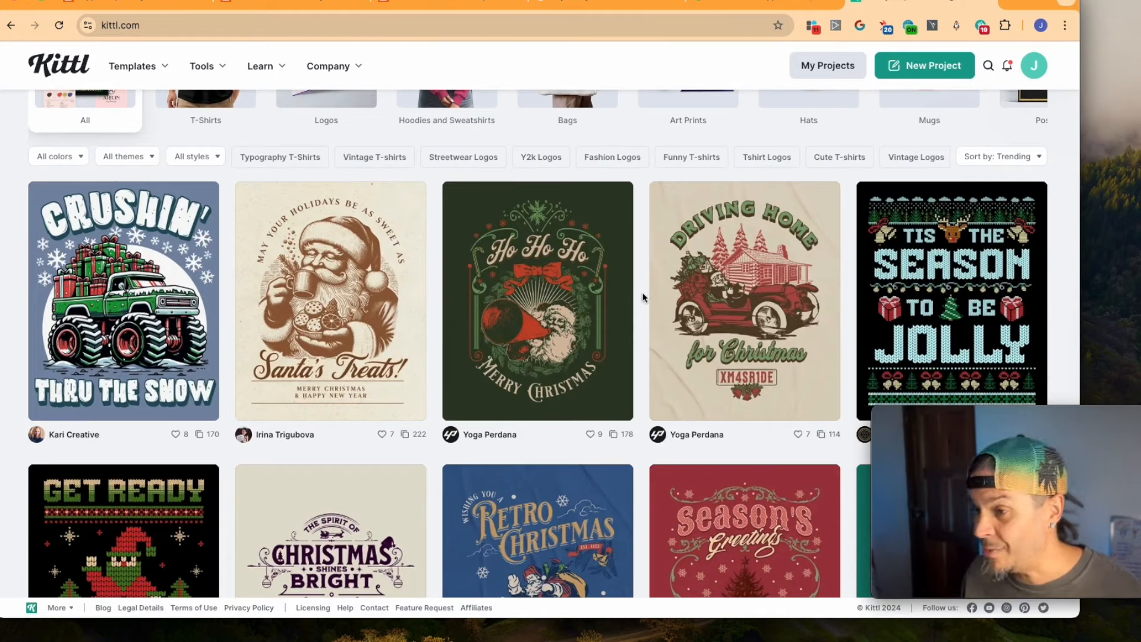
scroll(642, 294, "down", 1)
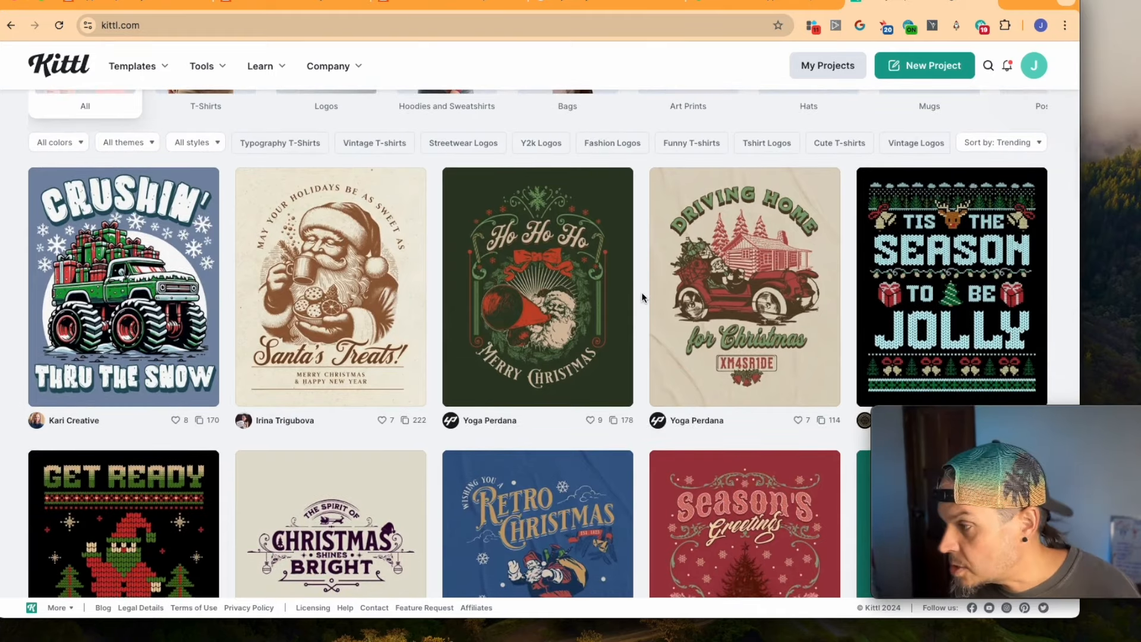
scroll(895, 265, "down", 1)
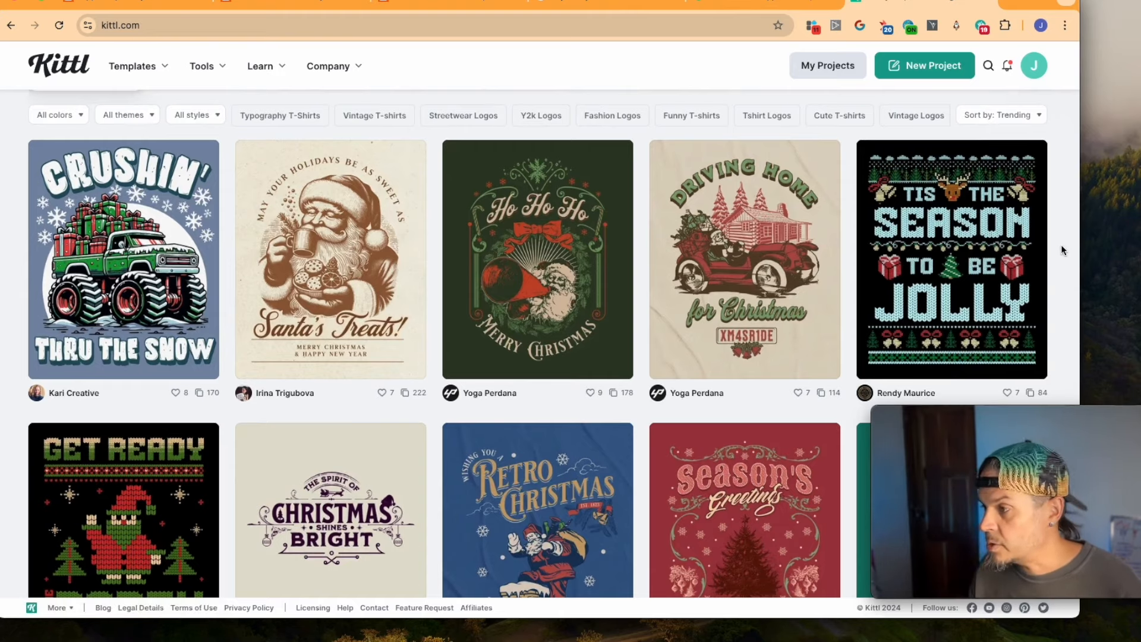
left_click(943, 231, "super")
left_click(919, 3)
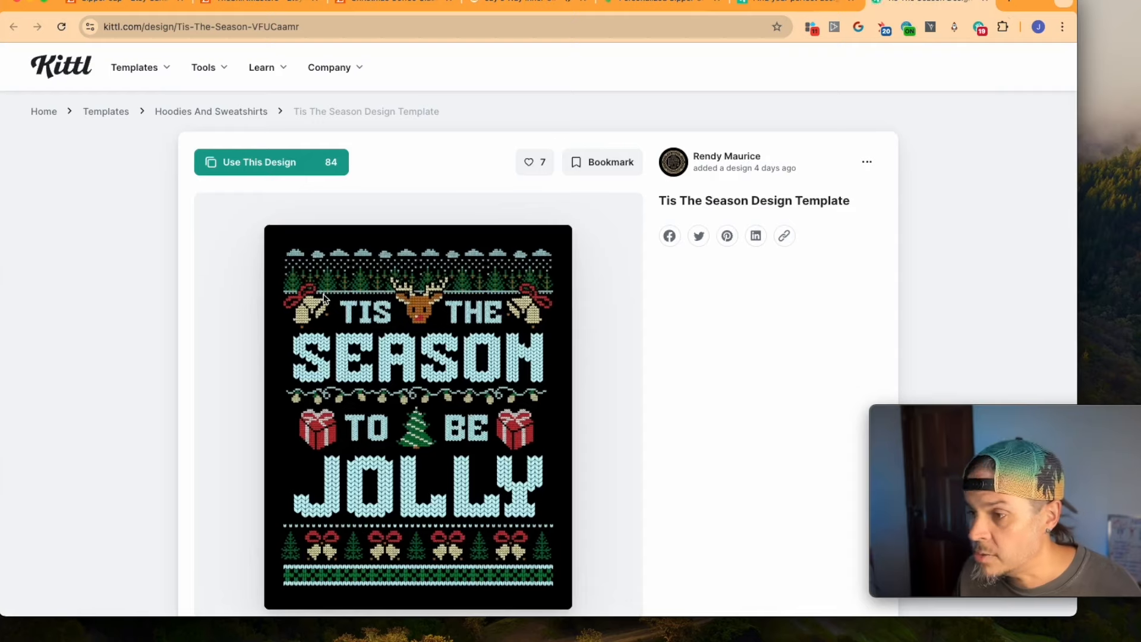
left_click(278, 162)
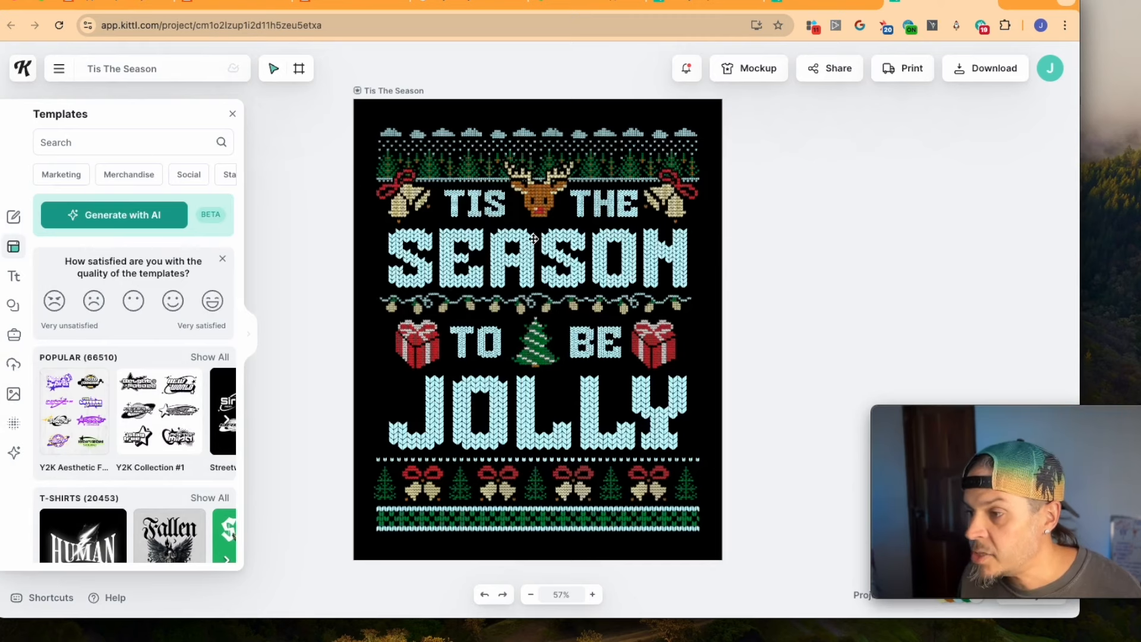
left_click(510, 261)
double_click(518, 259)
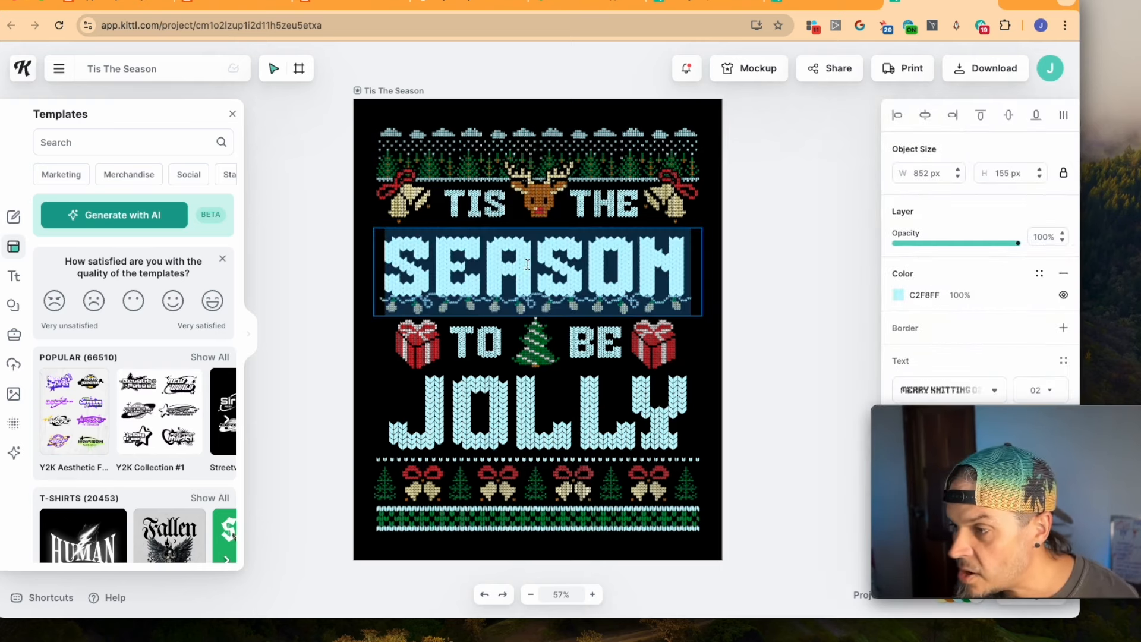
key("Escape")
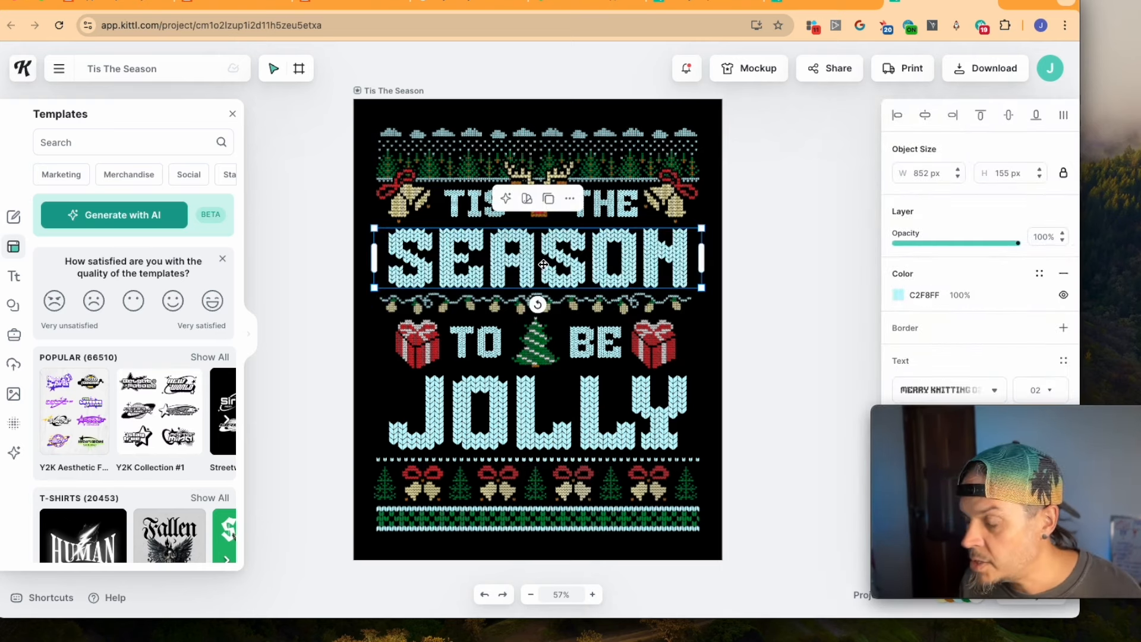
left_click(789, 249)
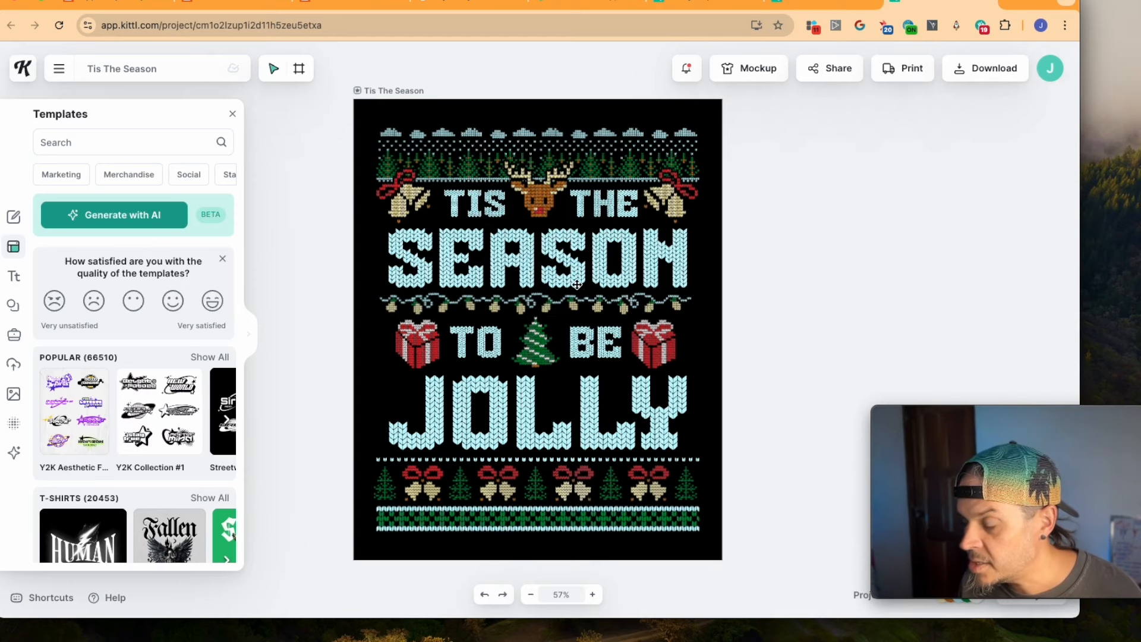
Step: Replace the word TIS beside the reindeer with HE'S
left_click(473, 204)
double_click(473, 204)
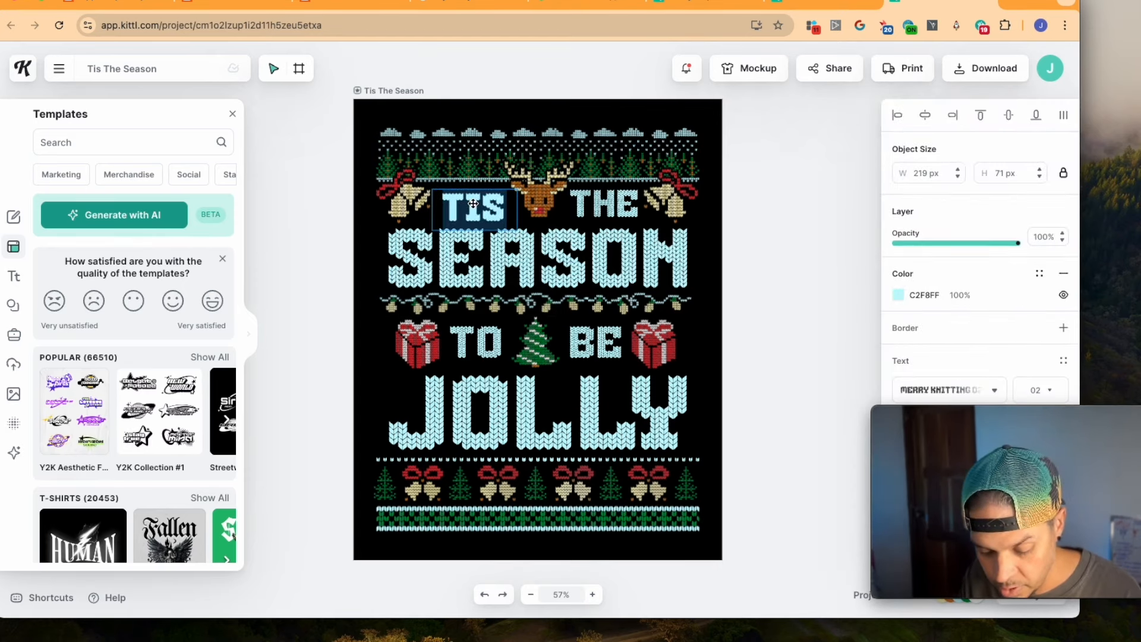
type("HE'S")
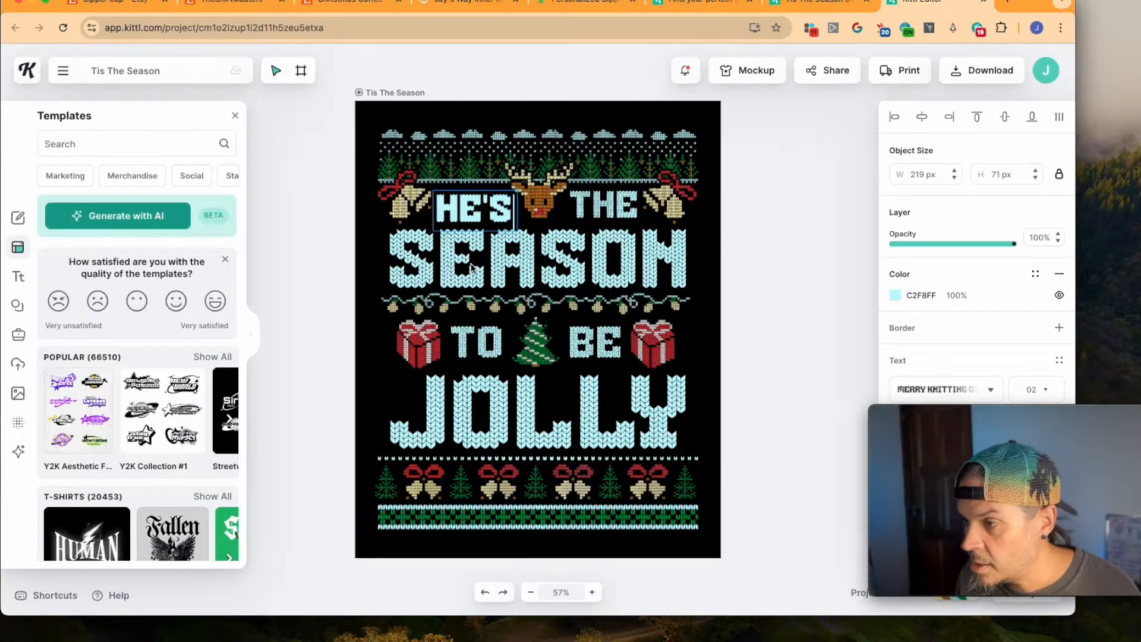
key("Escape")
Step: Change the first letter of the large word SEASON to R so that it reads REASON
left_click(446, 268)
scroll(447, 268, "up", 10)
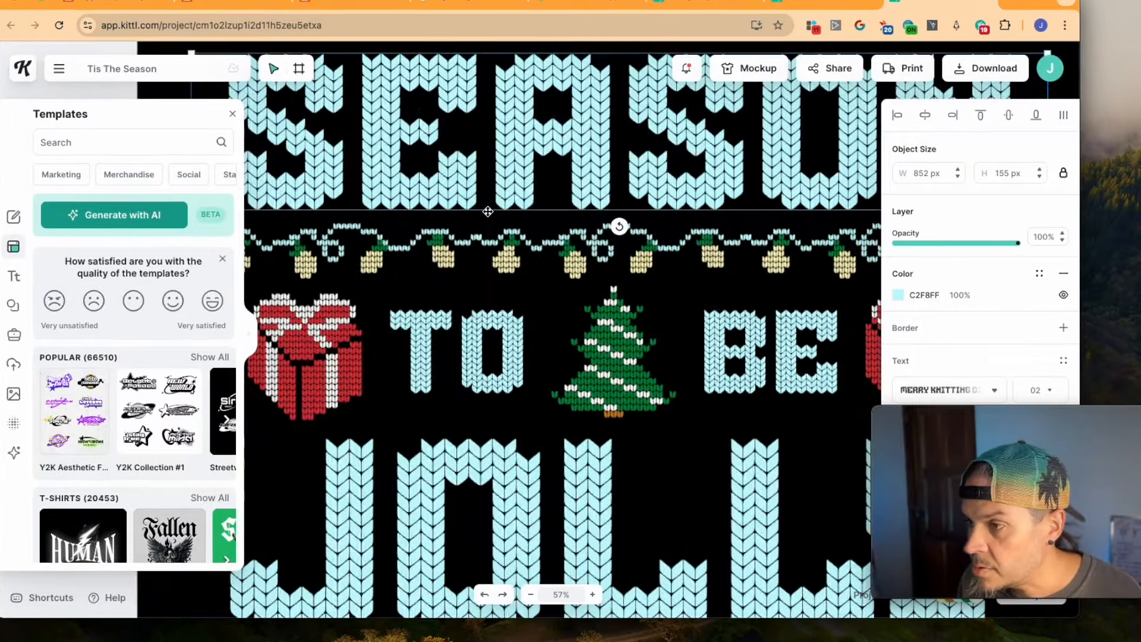
scroll(485, 253, "down", 2)
scroll(485, 253, "up", 5)
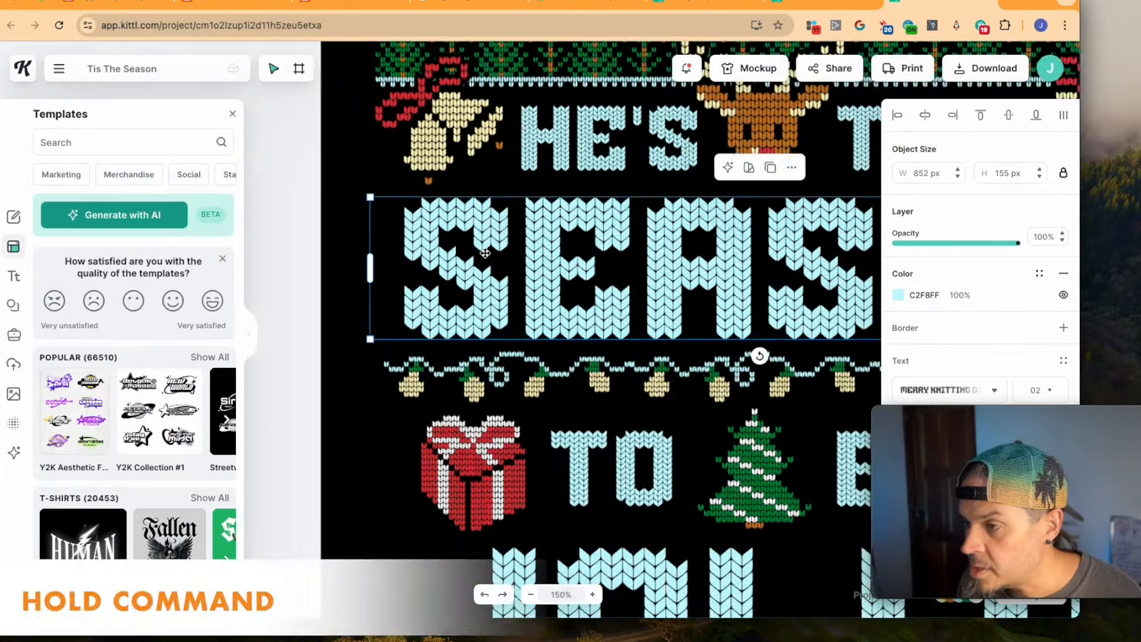
double_click(499, 271)
left_click(499, 277)
key("shift+Left")
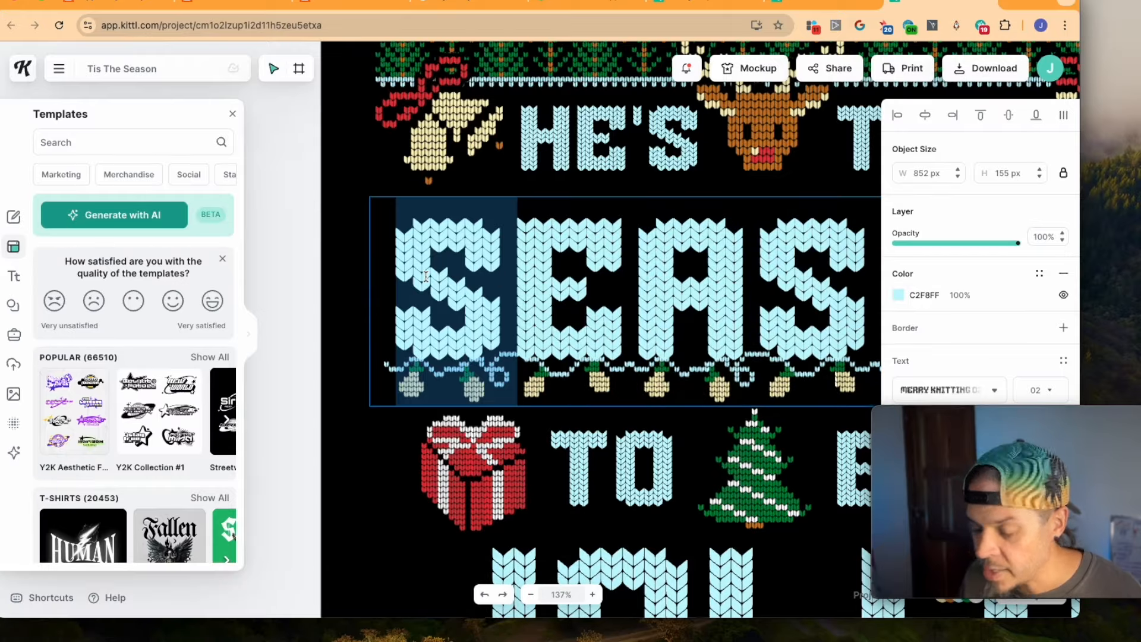
type("R")
scroll(494, 295, "up", 2)
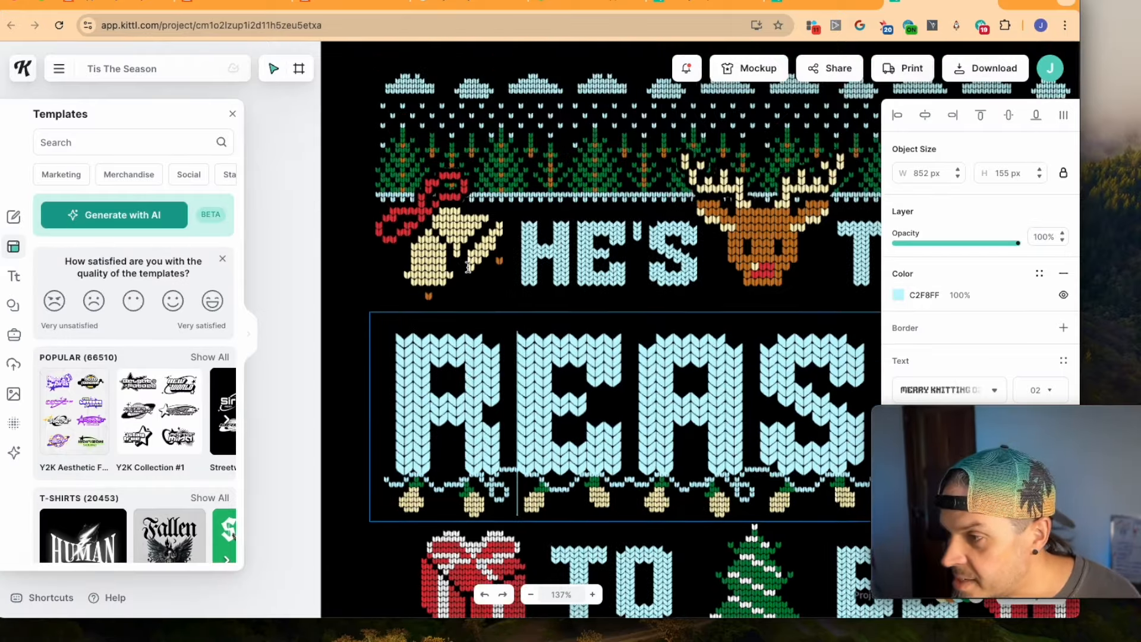
key("Escape")
scroll(494, 296, "up", 5)
scroll(494, 296, "down", 10)
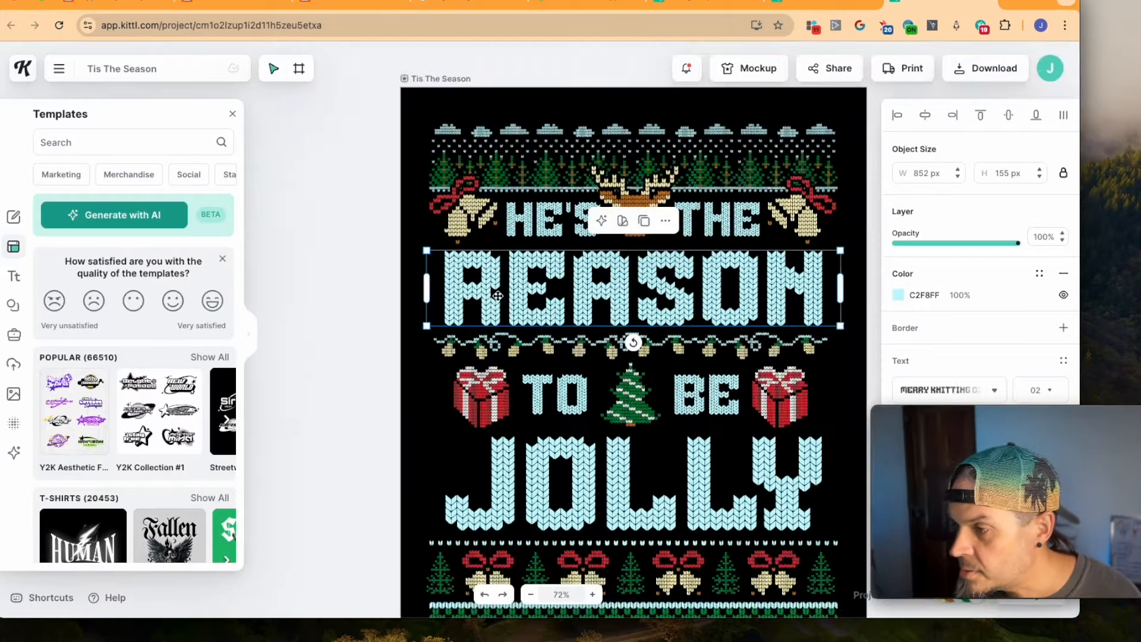
Step: Replace the words TO and BE on either side of the Christmas tree with FOR and THE
left_click(555, 394)
double_click(554, 394)
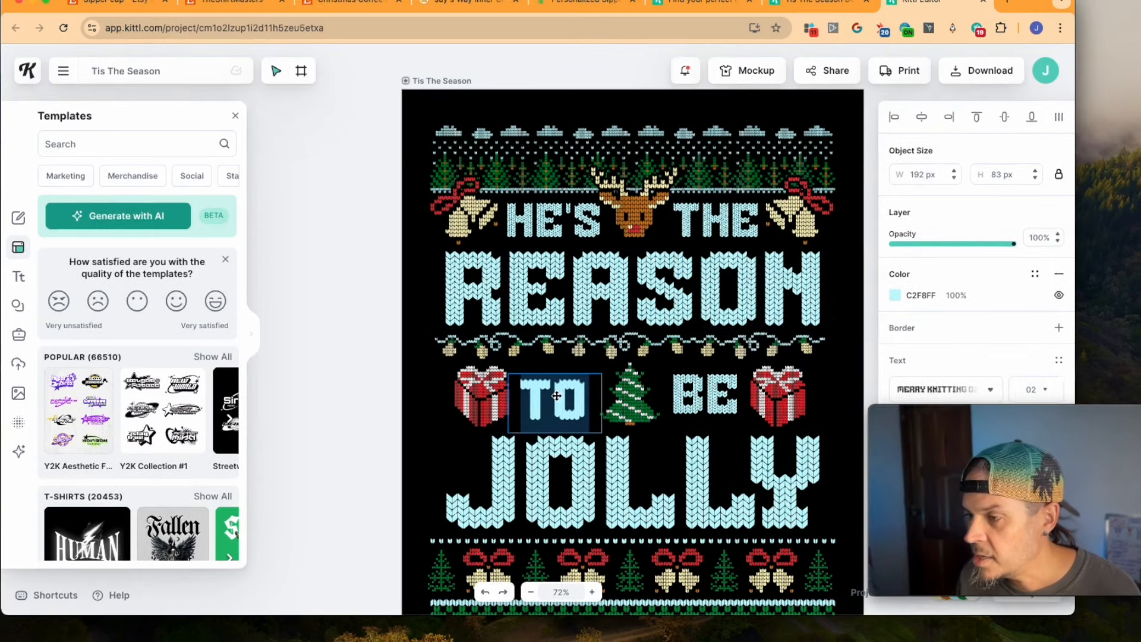
type("FOR")
type("THE")
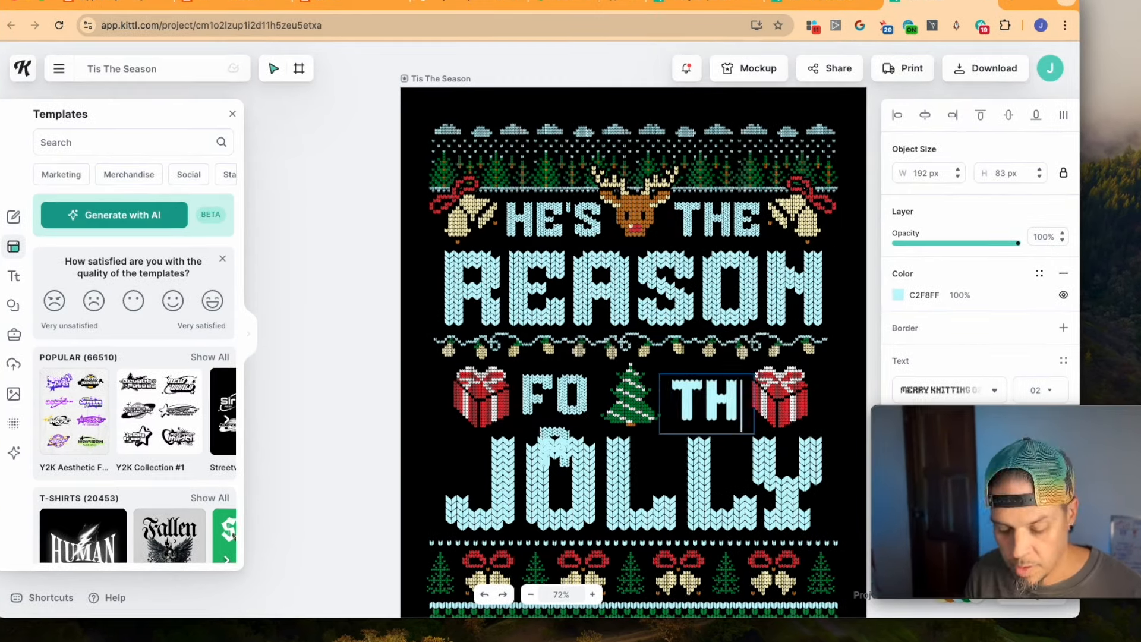
Step: Set the words FOR and THE to font size 78 and adjust their positions between the gifts and the tree
left_click(599, 391)
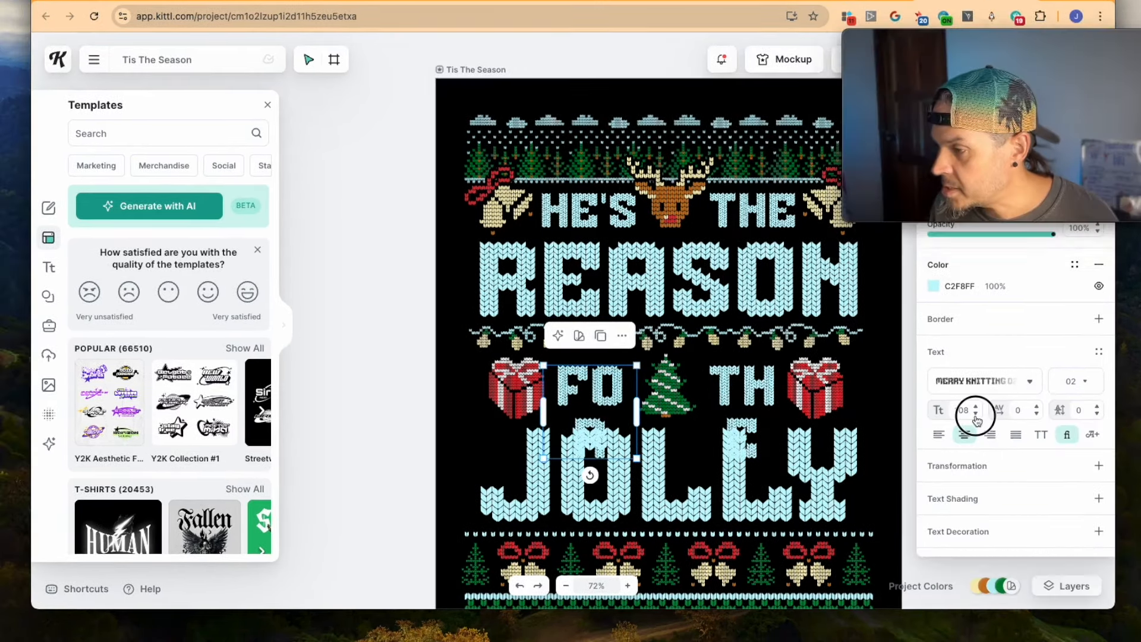
left_click(975, 415)
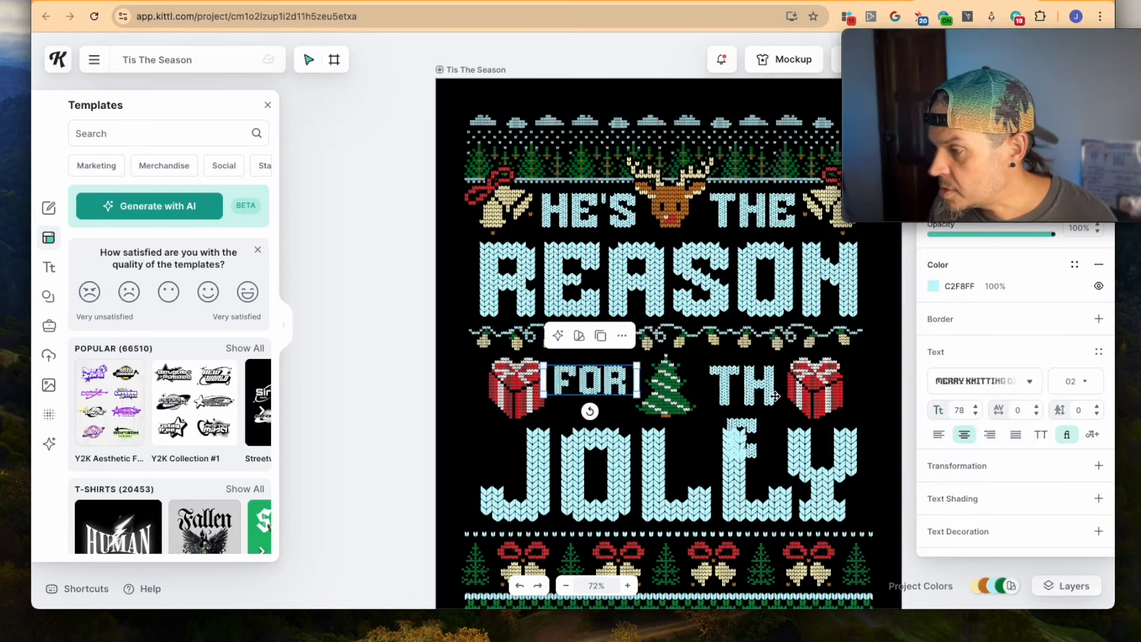
left_click(754, 389)
left_click(962, 409)
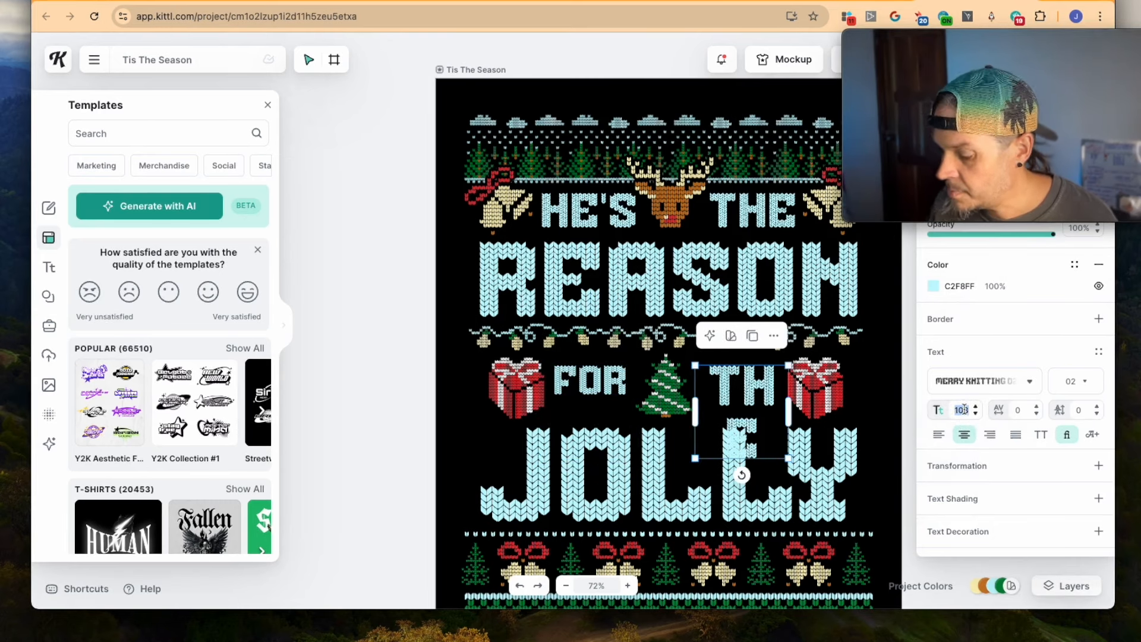
type("78")
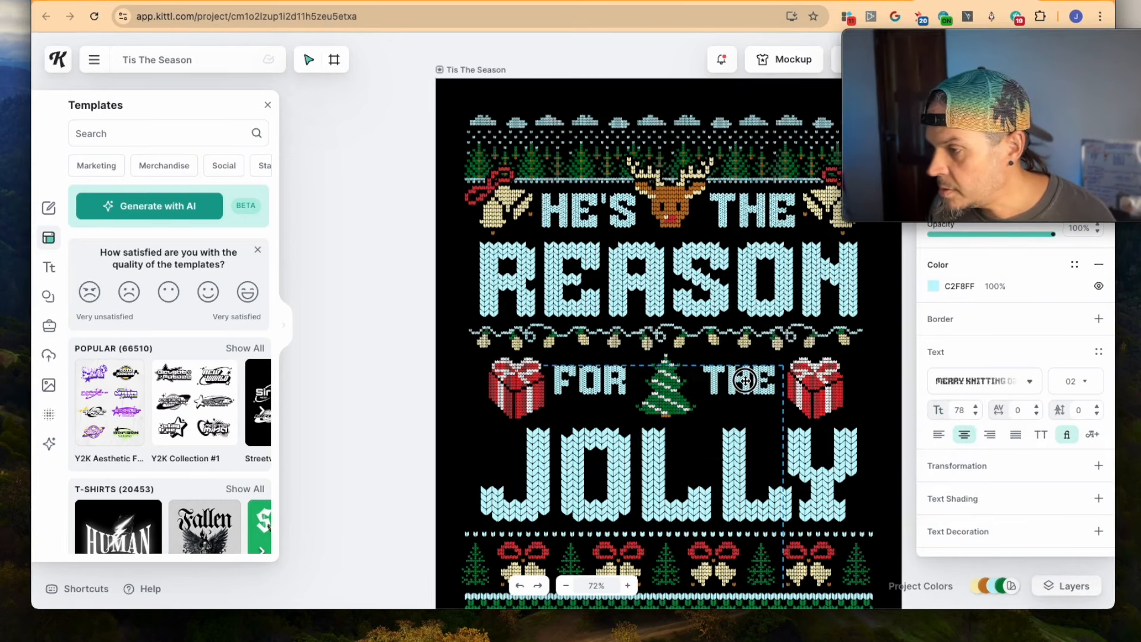
left_click(745, 381)
left_click(862, 383)
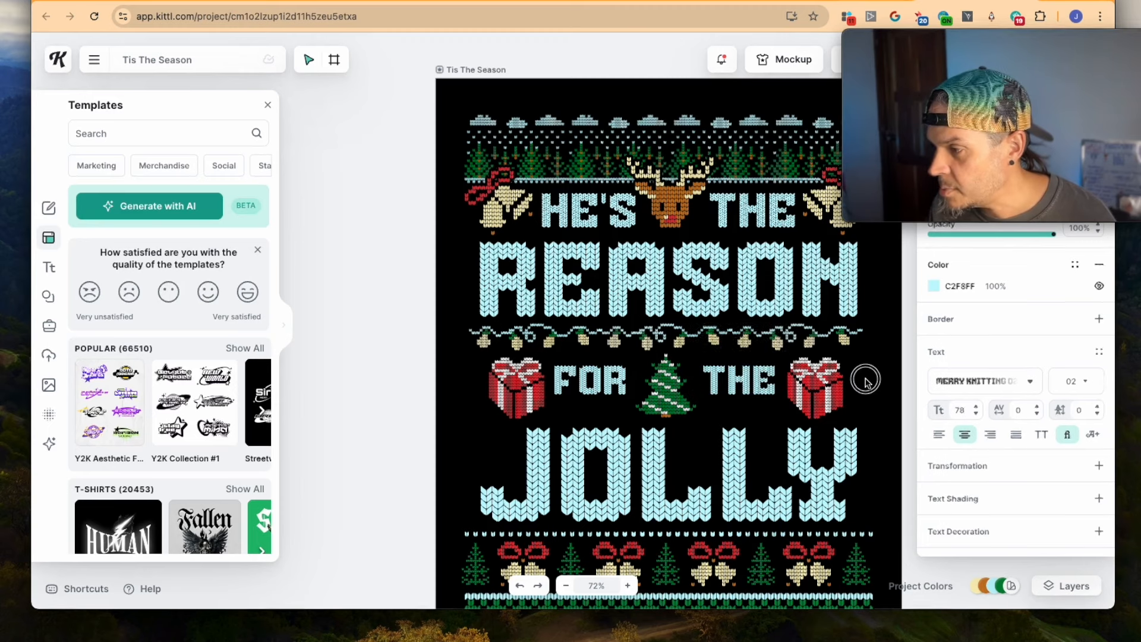
left_click(590, 383)
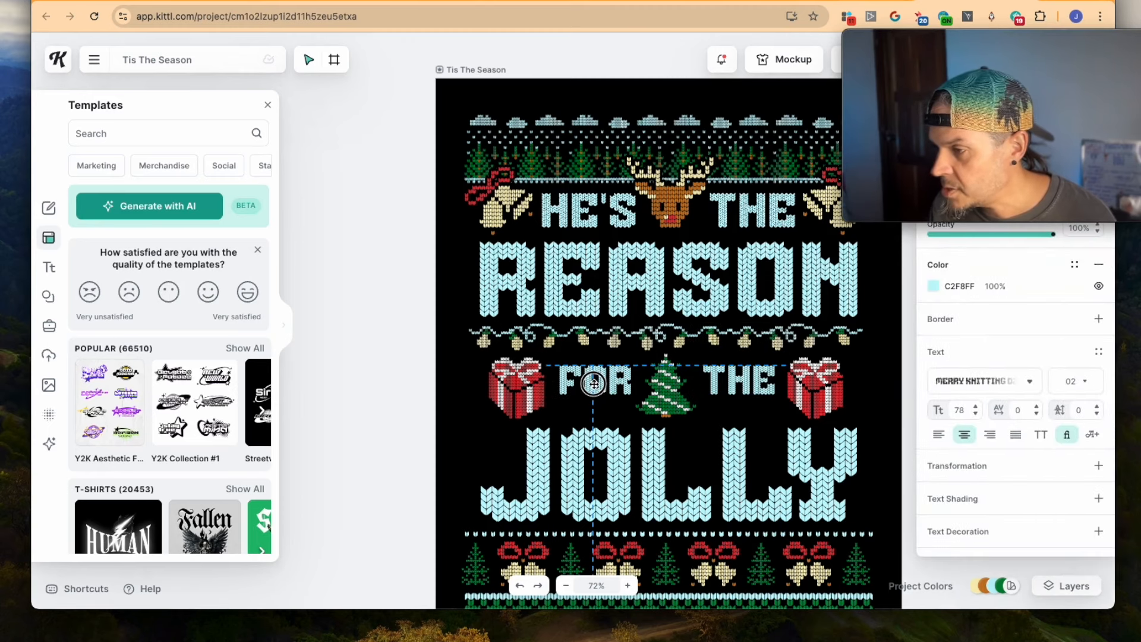
Step: Replace the word JOLLY with SEASON and reduce its font size to 186 so it fits on one line
left_click(581, 498)
double_click(581, 498)
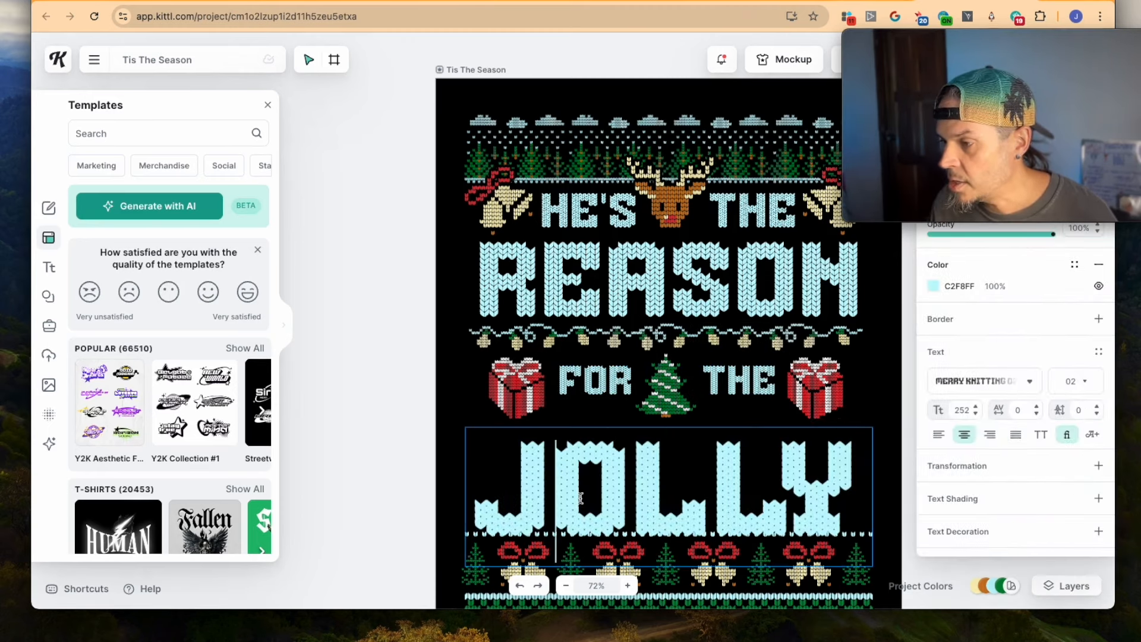
key("super+a")
type("SEASON")
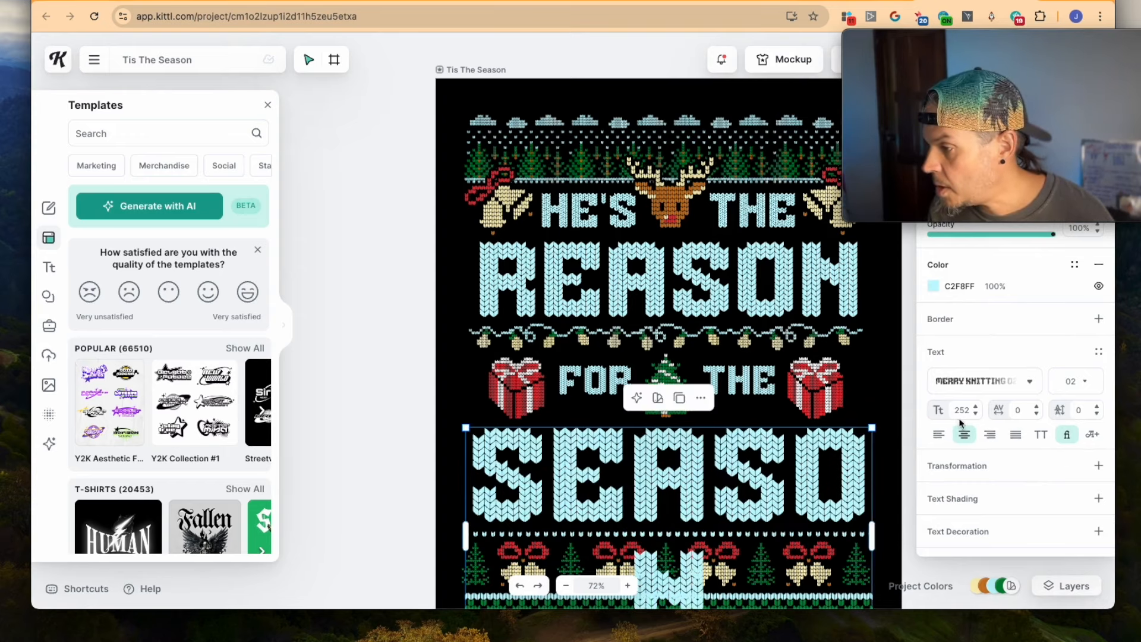
left_click(976, 414)
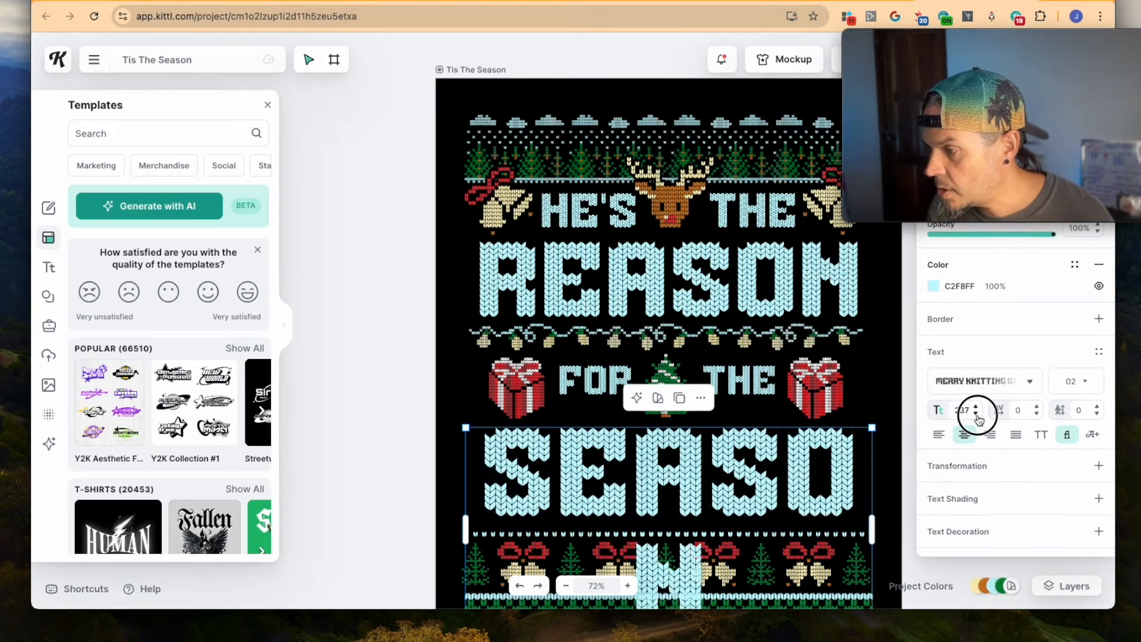
left_click(975, 414)
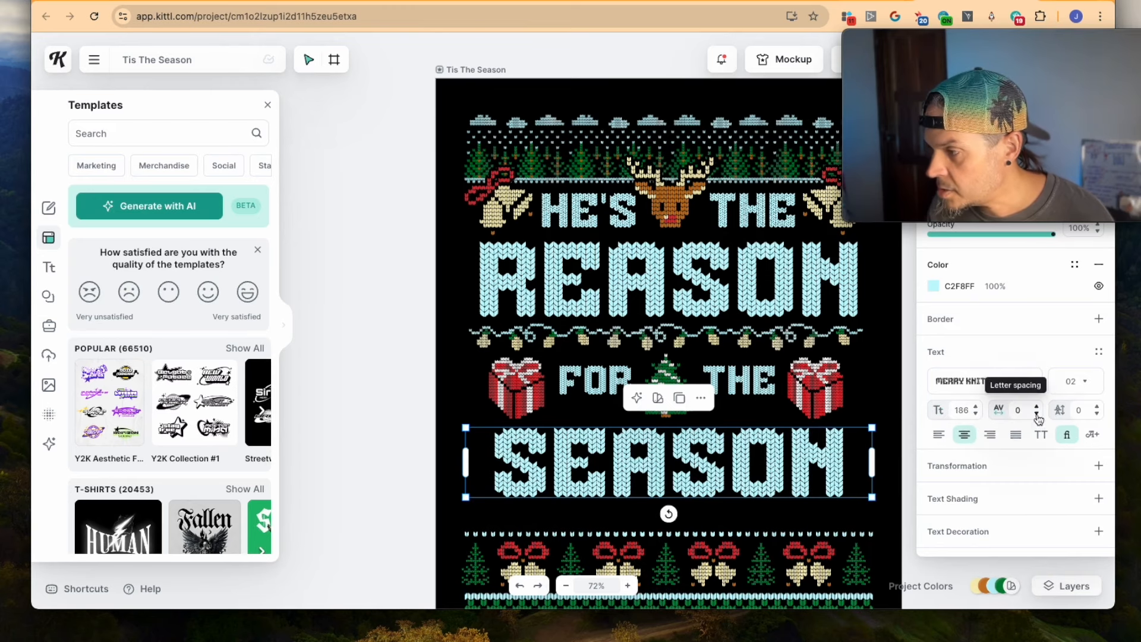
Step: Tighten the lower word SEASON to -56 letter spacing, scale it up to about font size 231 and centre it below FOR THE
left_click(1037, 410)
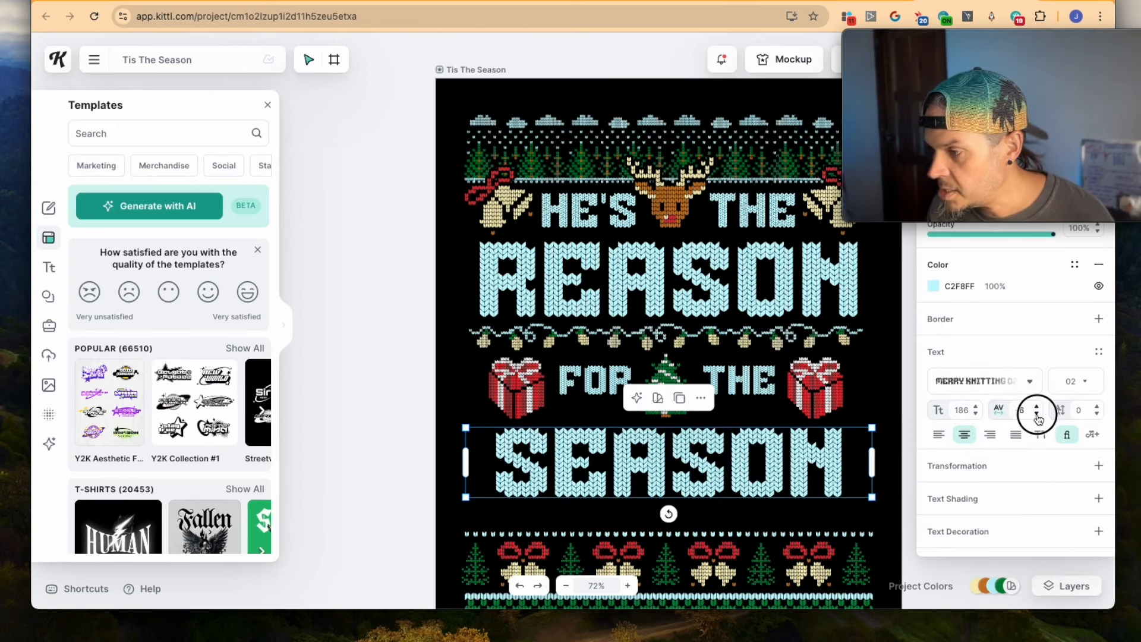
left_click_drag(872, 463, 845, 463)
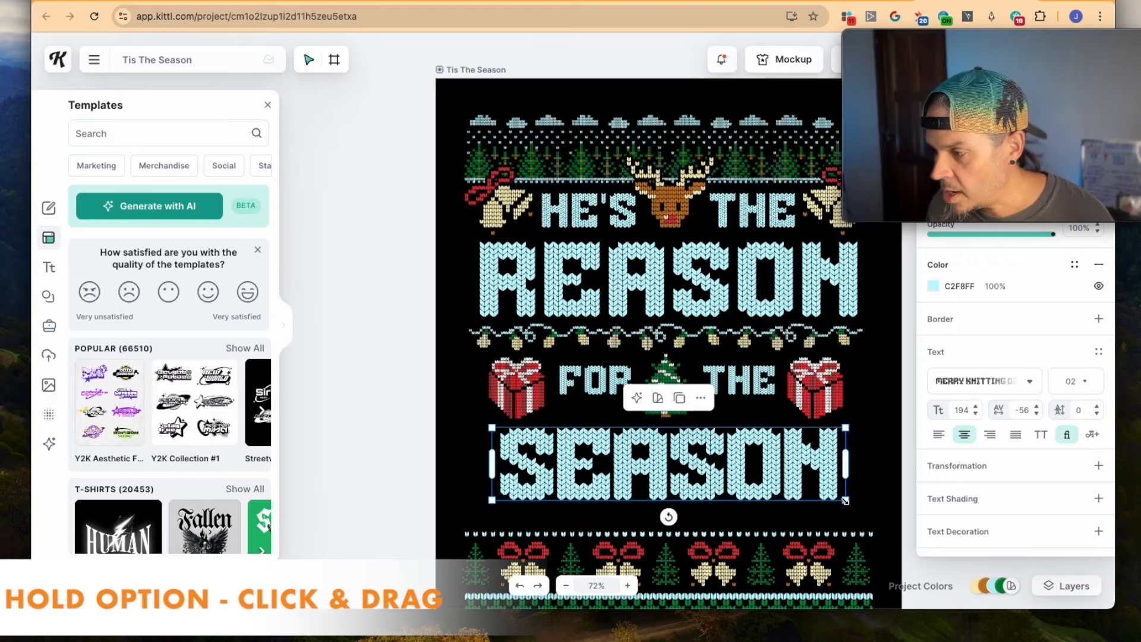
left_click_drag(847, 503, 873, 514)
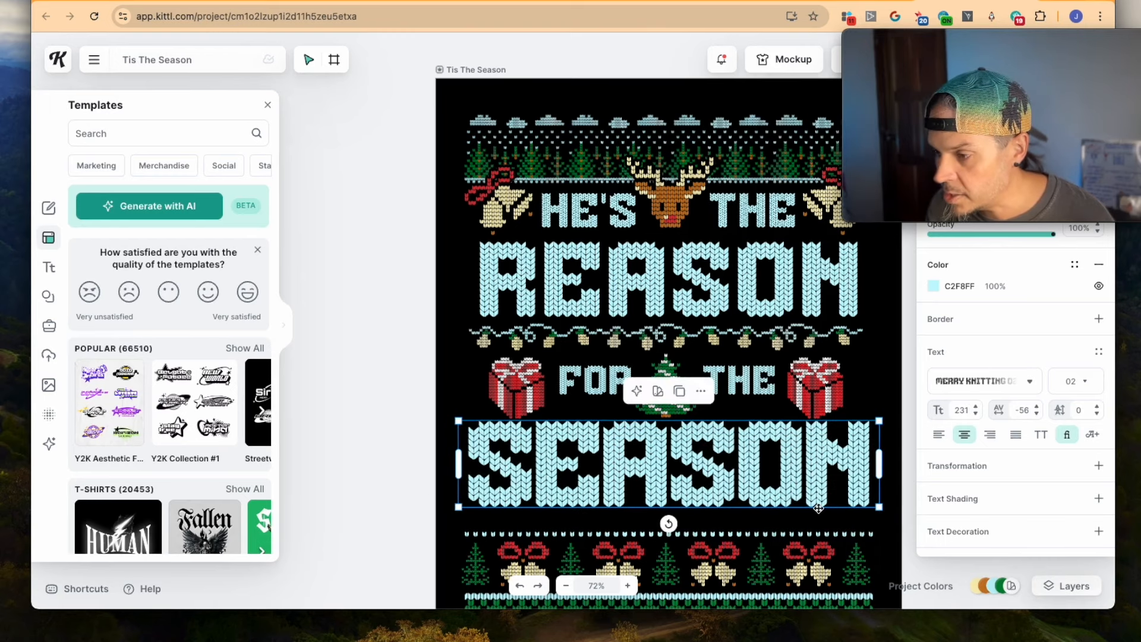
left_click(739, 468)
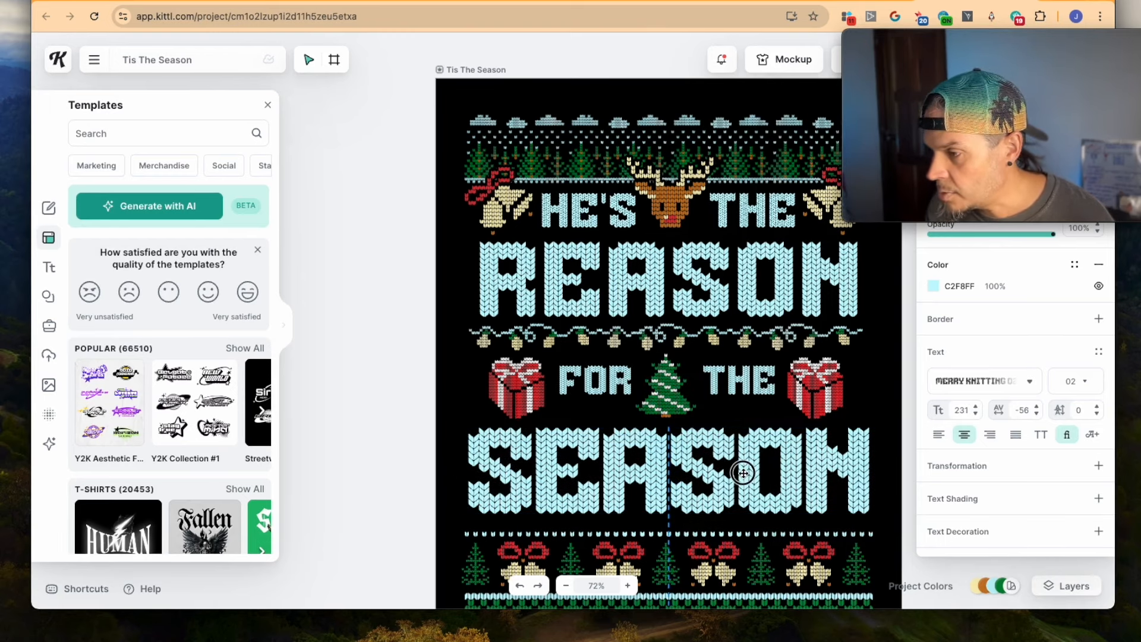
left_click(424, 308)
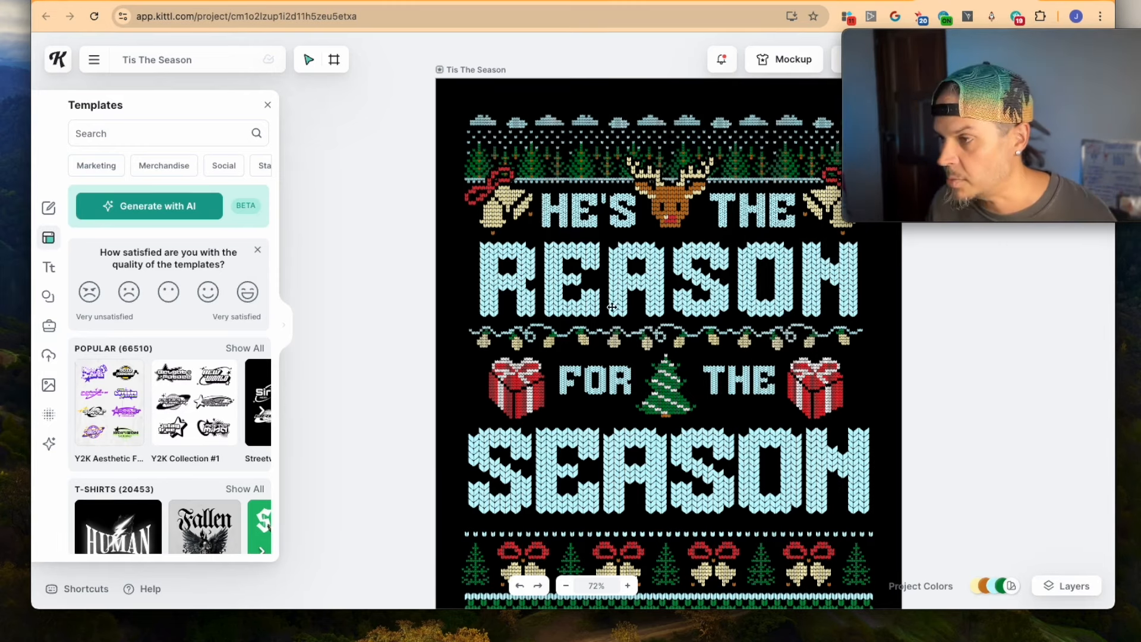
Step: Review the finished Christmas layout and open the font choices for the lower word SEASON
scroll(562, 357, "right", 2)
scroll(562, 357, "up", 1)
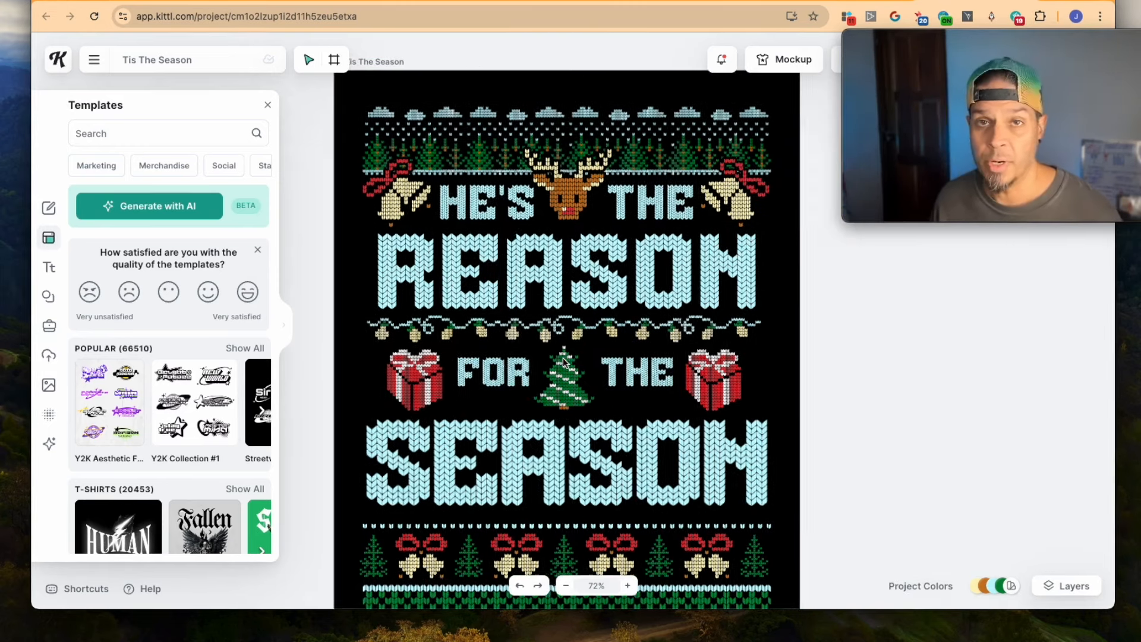
scroll(565, 363, "left", 2)
scroll(562, 360, "right", 2)
scroll(562, 361, "down", 1)
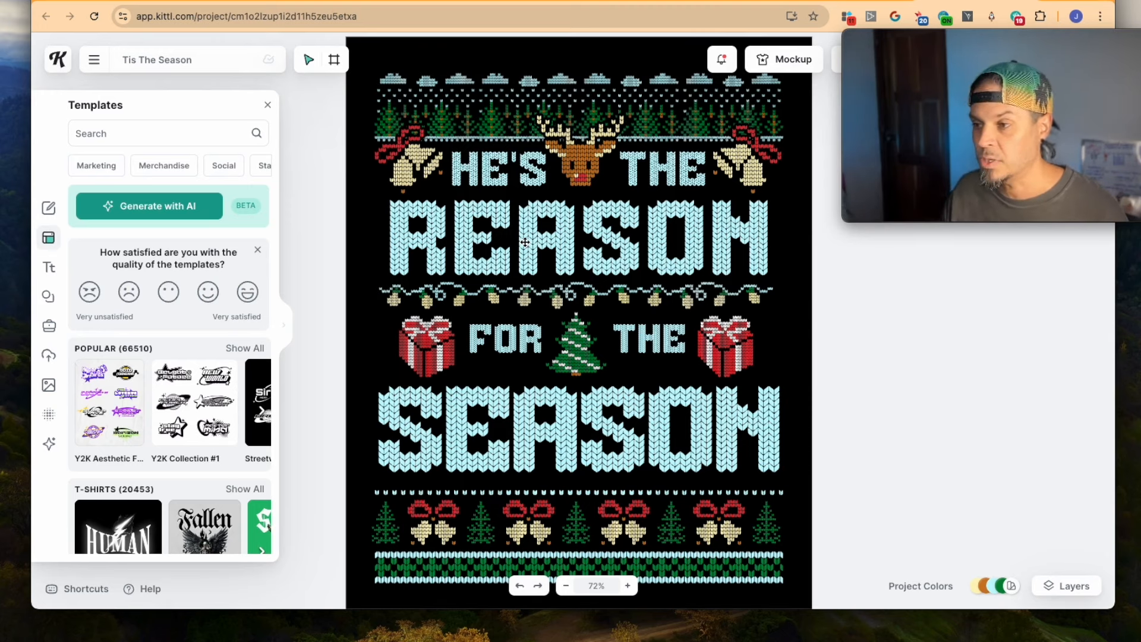
left_click(554, 425)
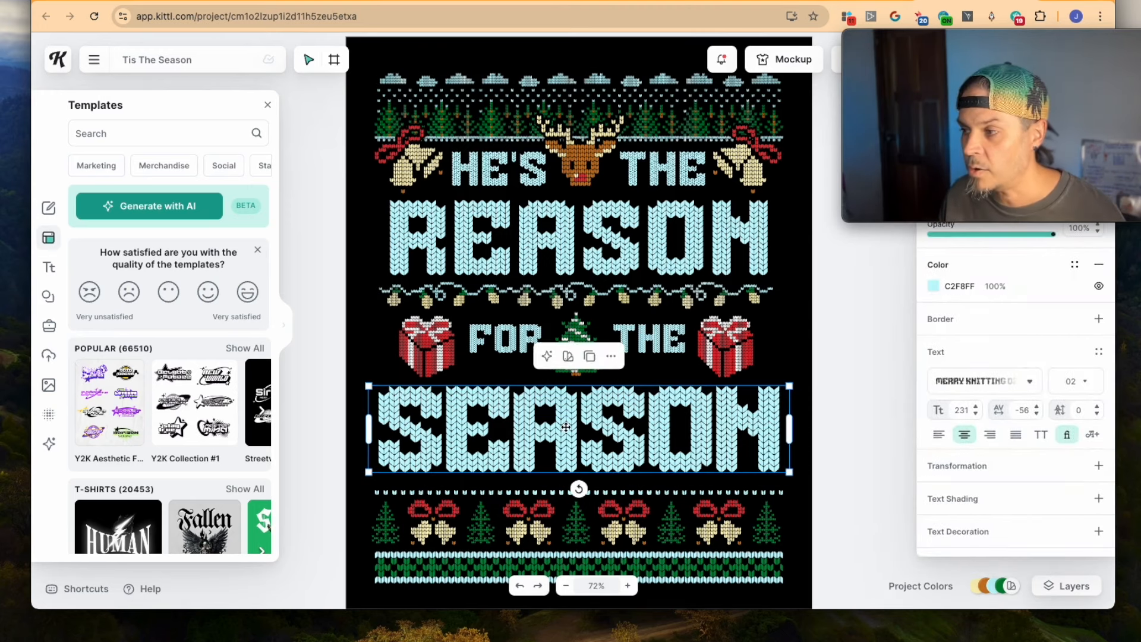
left_click(1028, 380)
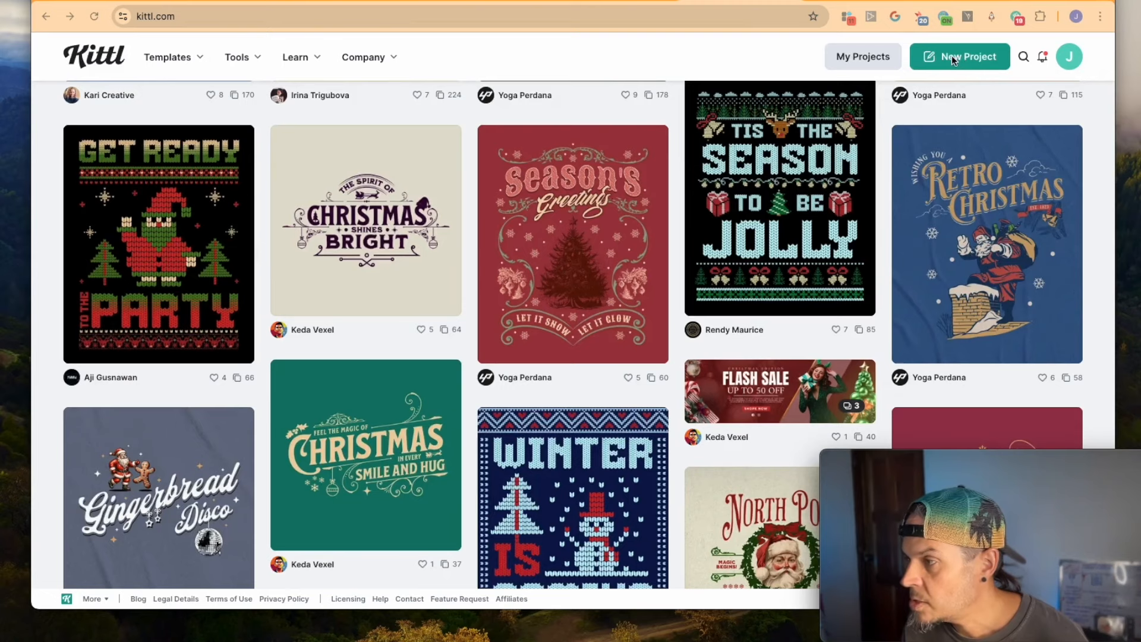
Step: Create a new project with a 2794 × 1179 px landscape artboard at 300 DPI and open the AI Image Generator
left_click(952, 58)
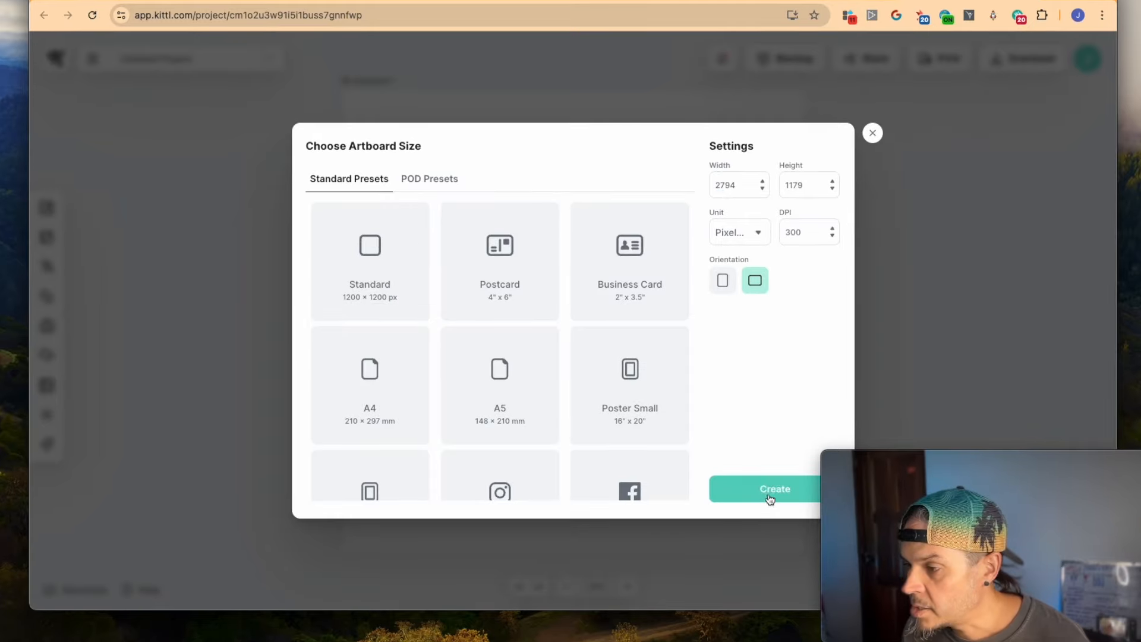
left_click(770, 491)
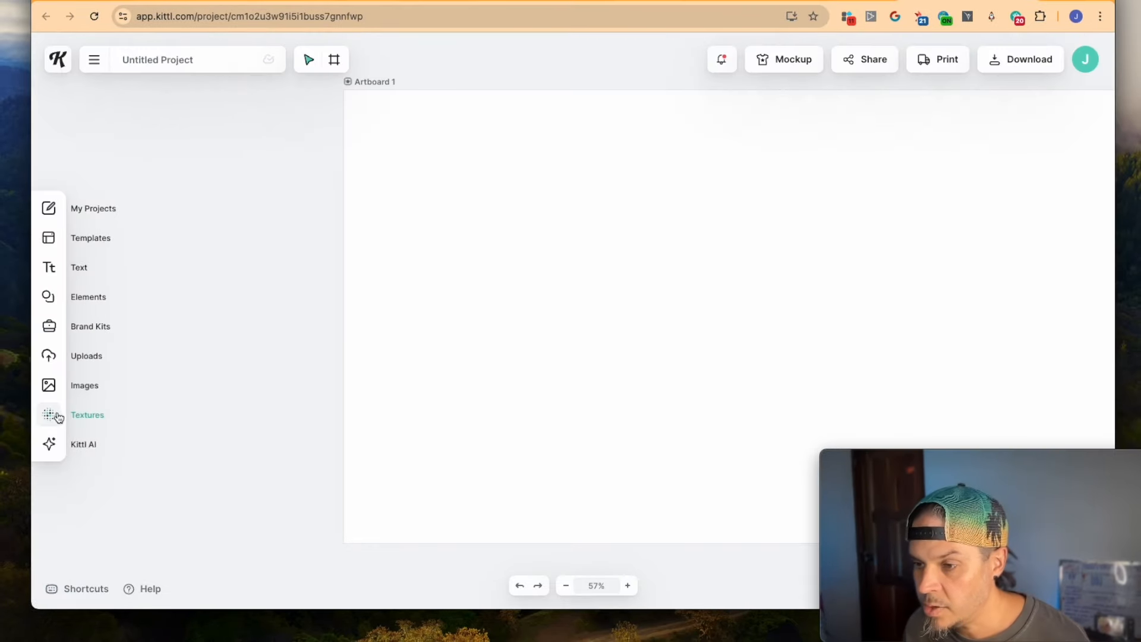
left_click(90, 444)
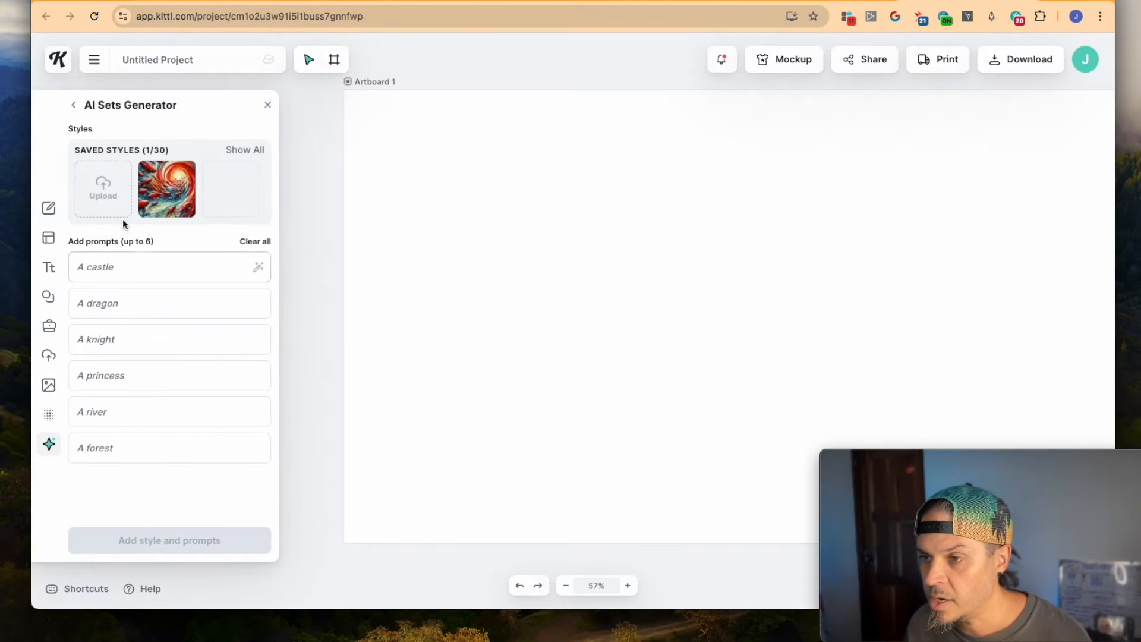
left_click(143, 174)
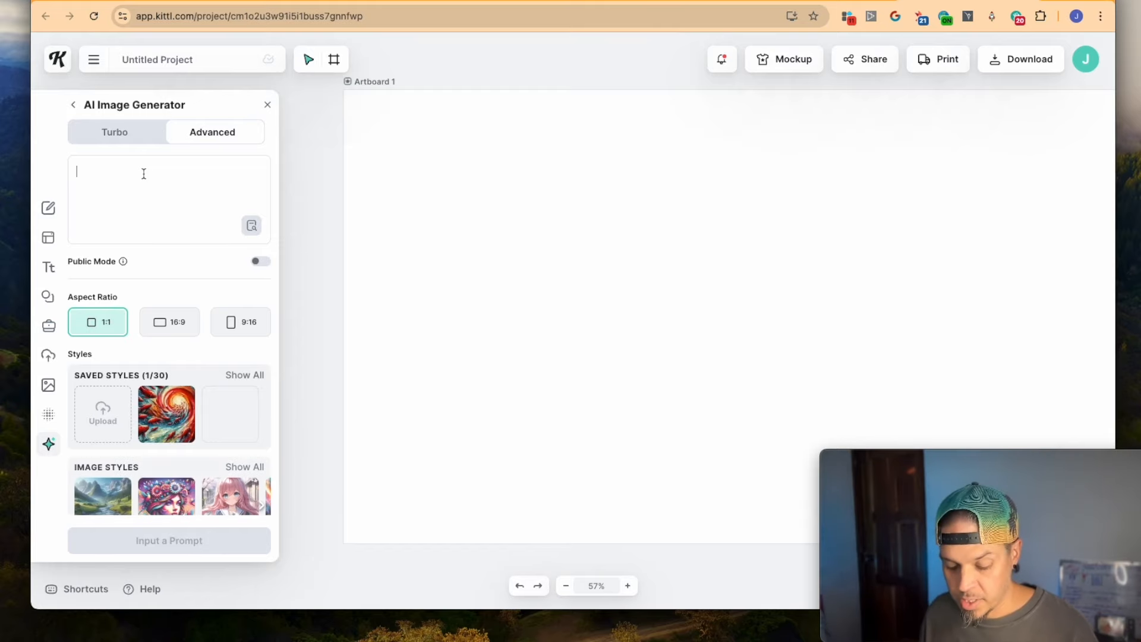
Step: Generate a 1:1 image from the prompt "cute reindeer, christmas theme pattern" in the Cute pattern style
type("cute reindeer, christmas theme pattern")
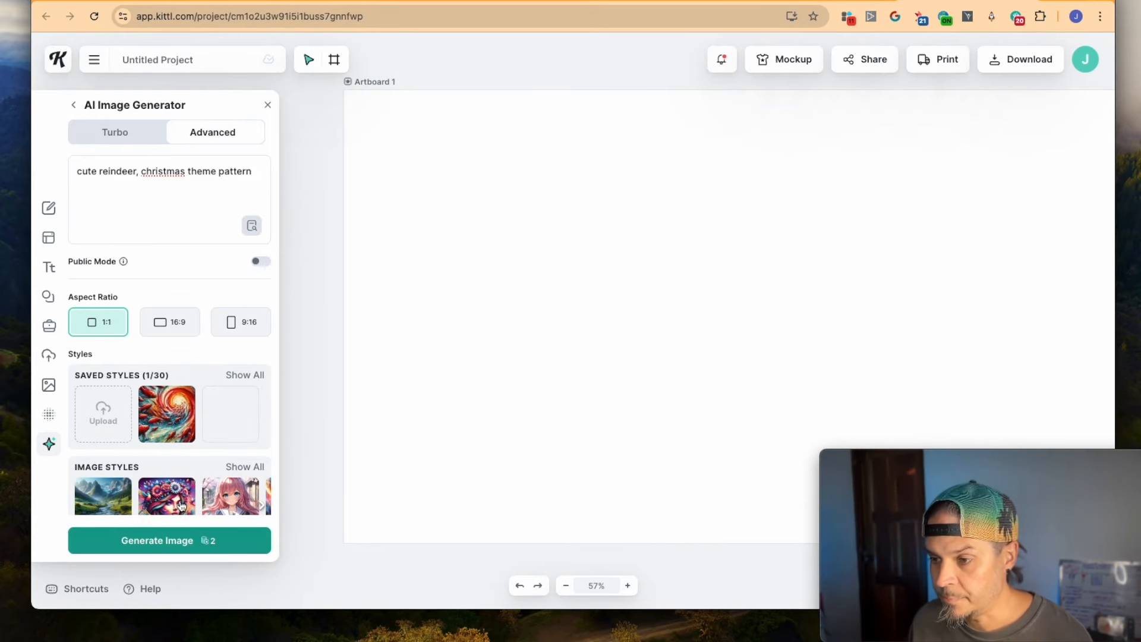
scroll(176, 416, "down", 5)
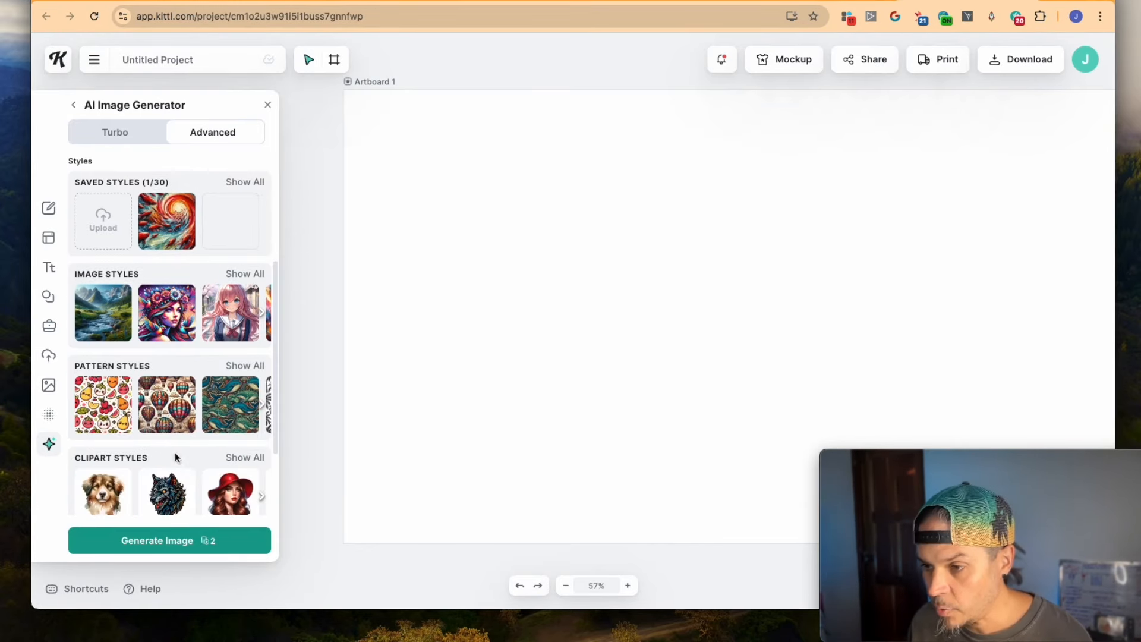
left_click(105, 398)
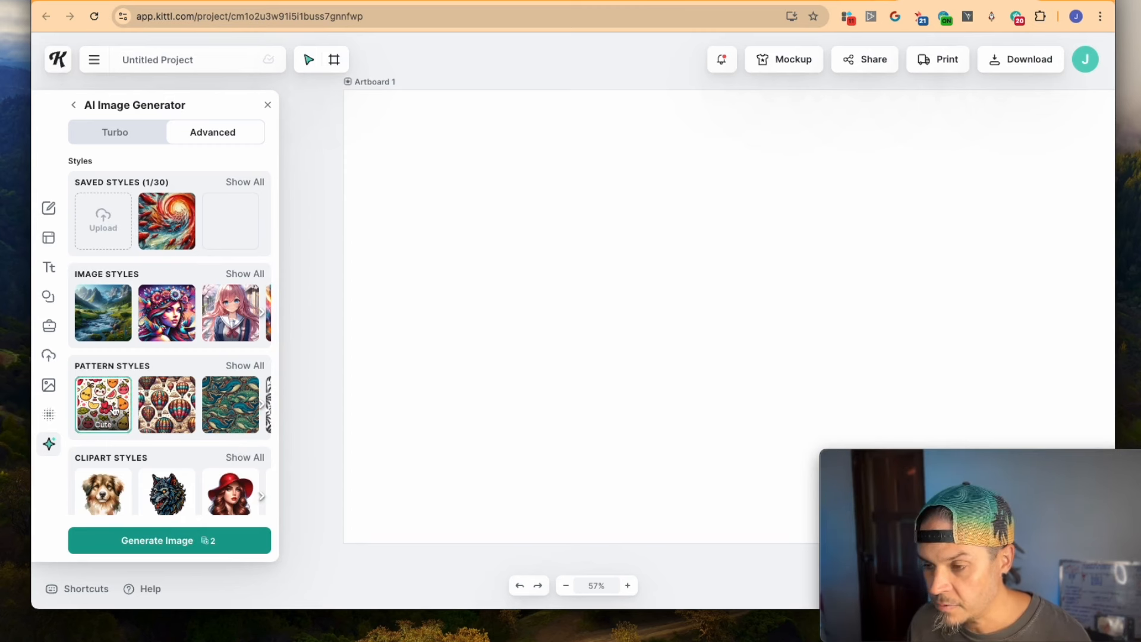
left_click(188, 541)
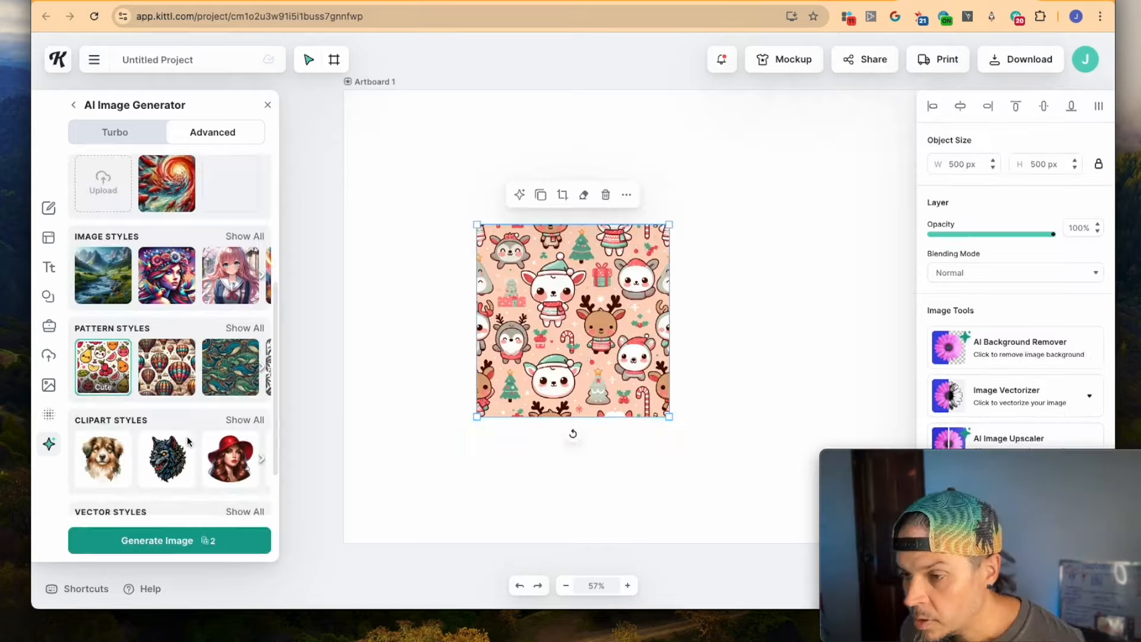
Step: Generate cute Christmas clipart characters, a reindeer and a child in a Santa hat, on the artboard
scroll(186, 436, "down", 2)
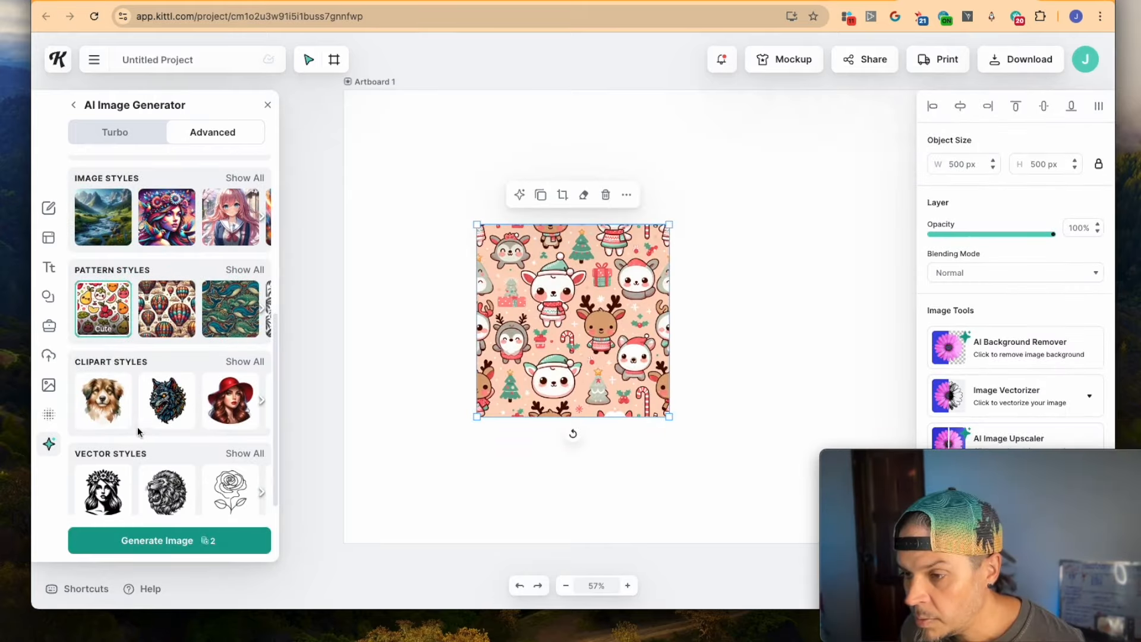
scroll(154, 416, "up", 3)
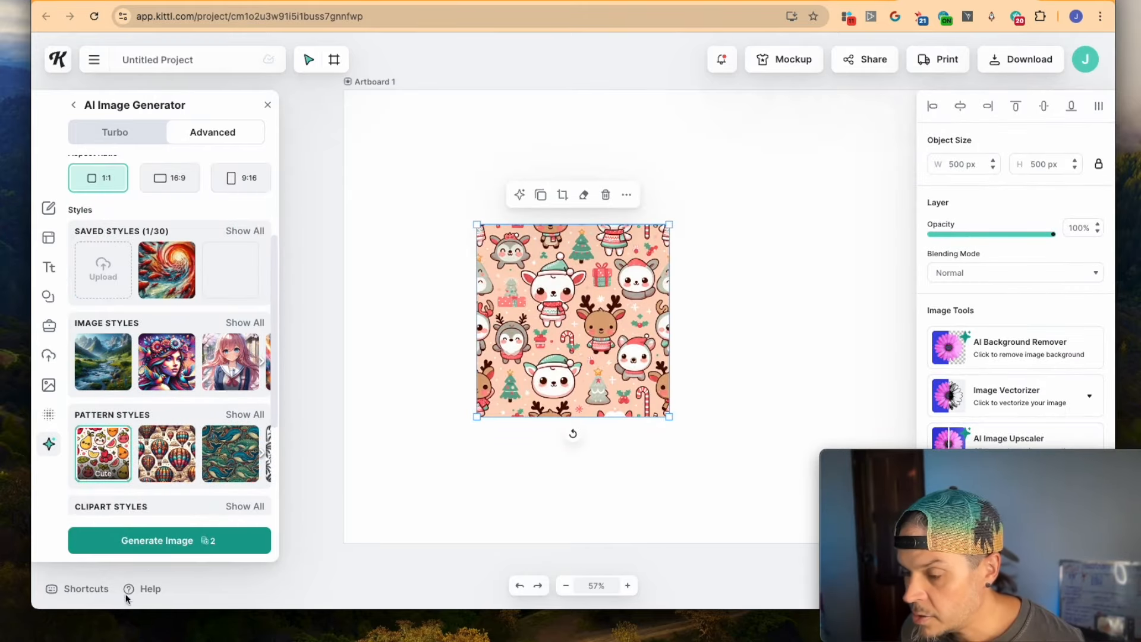
left_click(179, 540)
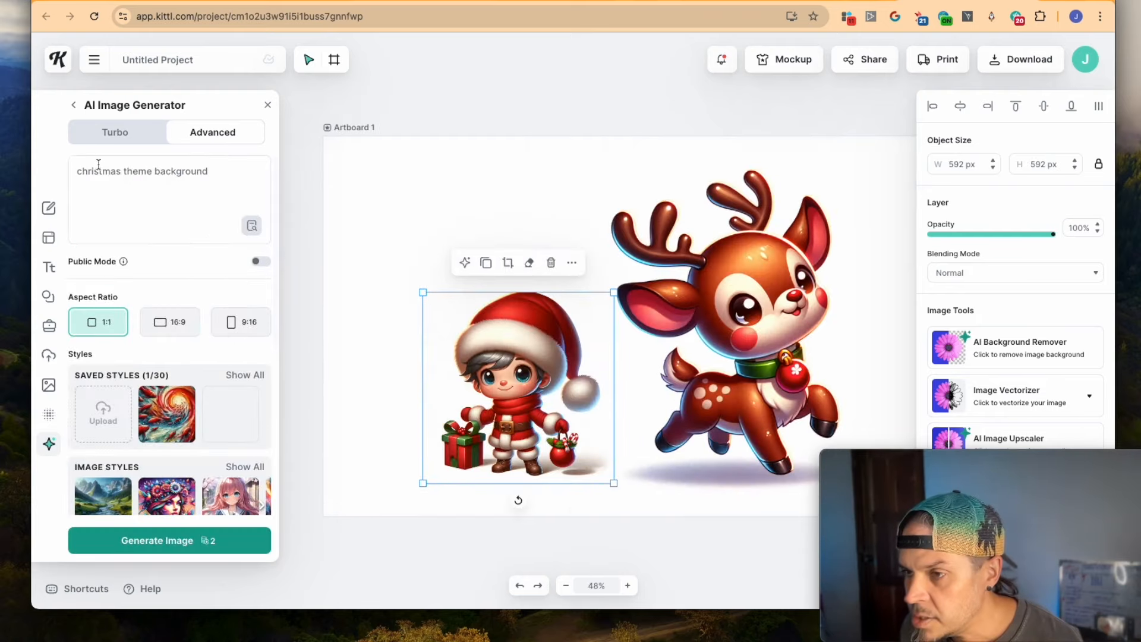
Step: Generate a 16:9 image from the prompt "christmas theme background" in the Cute pattern style
scroll(111, 378, "down", 5)
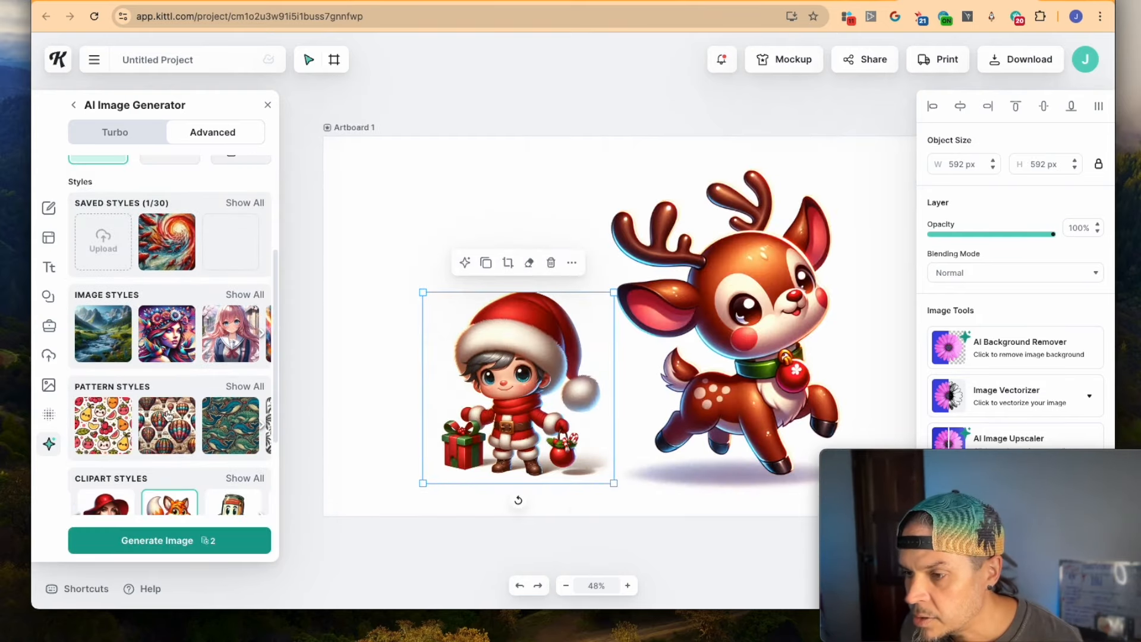
left_click(104, 308)
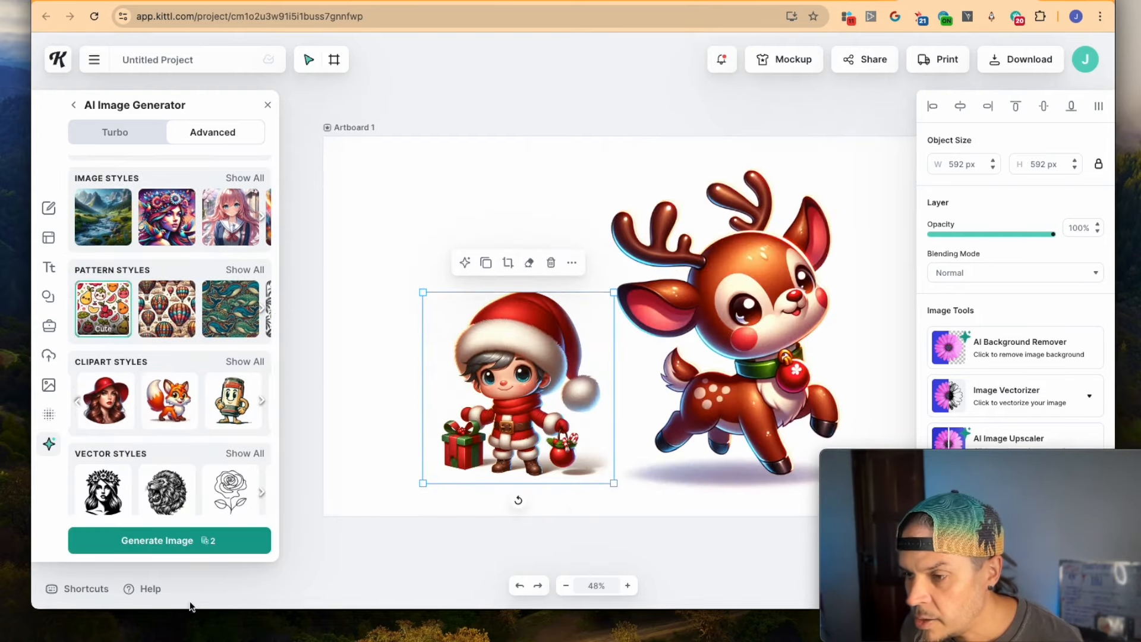
left_click(178, 542)
left_click(180, 260)
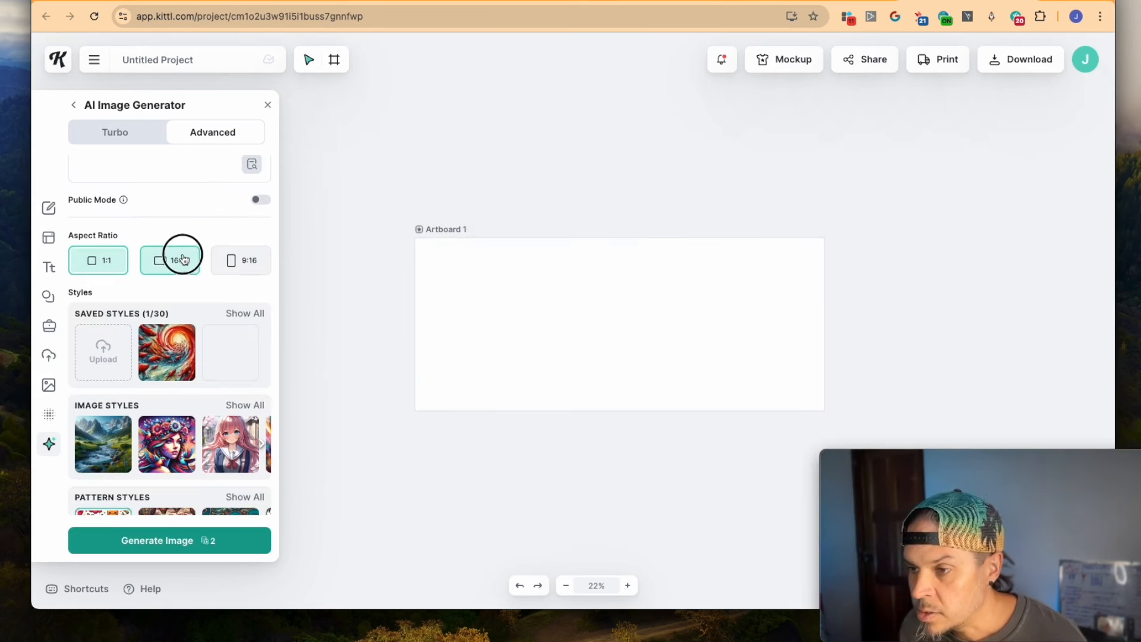
scroll(186, 260, "up", 2)
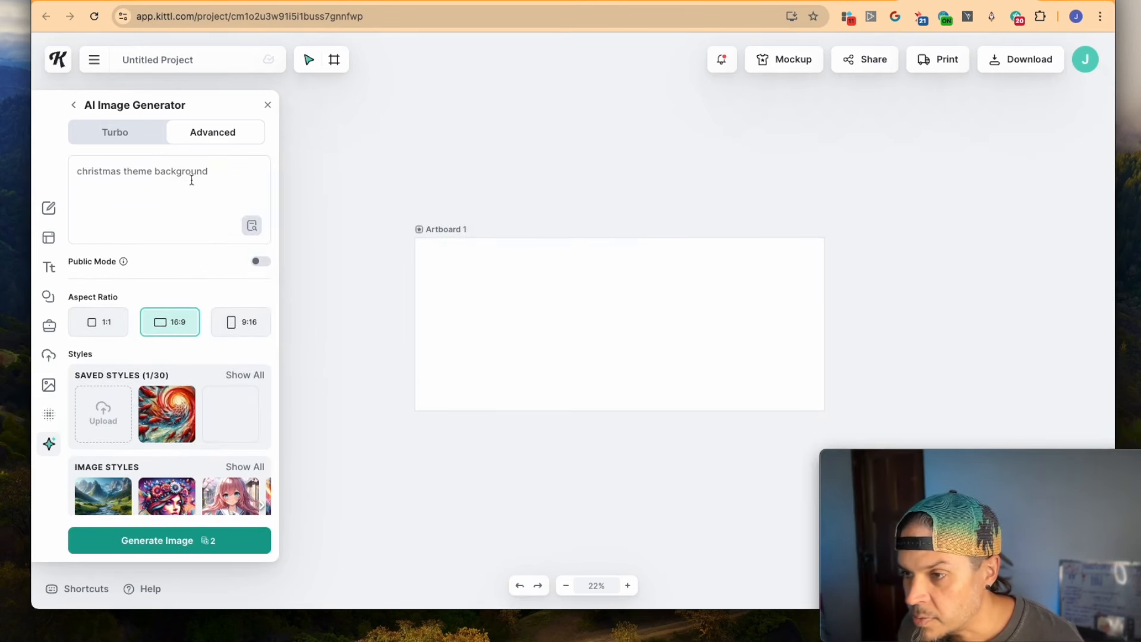
scroll(218, 170, "down", 5)
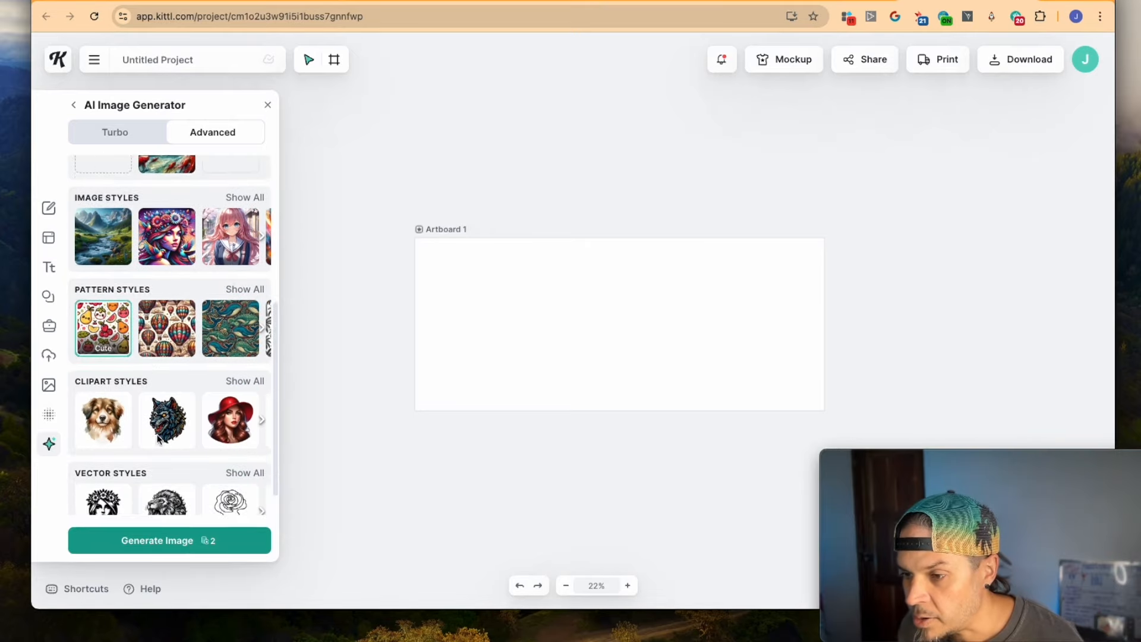
left_click(196, 544)
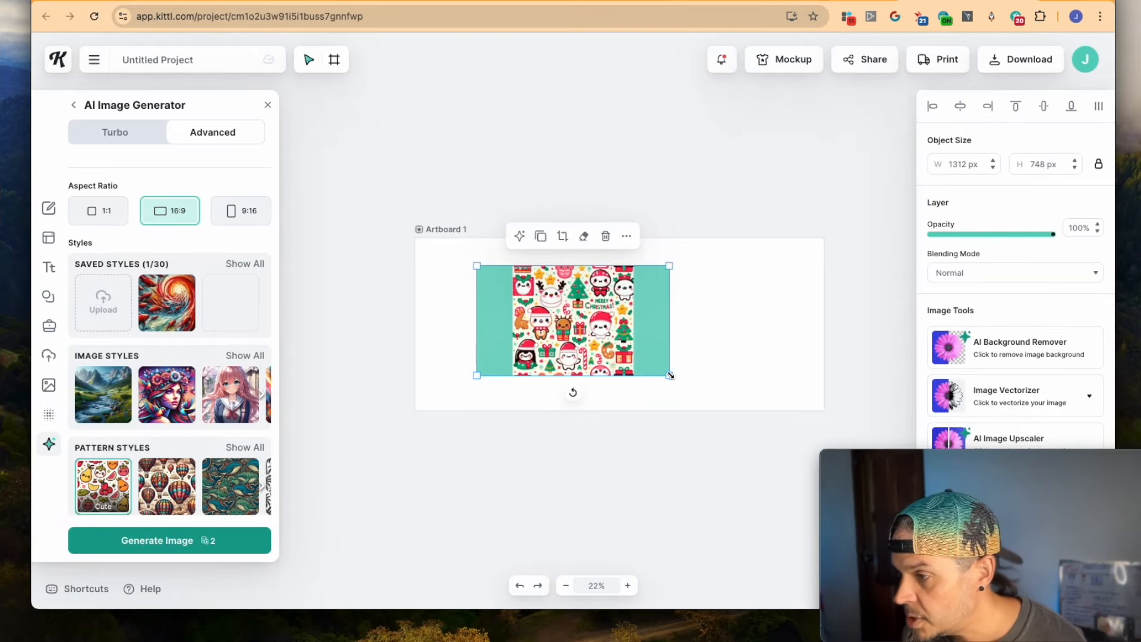
Step: Try the cute Christmas pattern enlarged across the artboard, and scale it back down and set it aside above the artboard
left_click_drag(671, 373, 915, 466)
left_click_drag(637, 277, 641, 300)
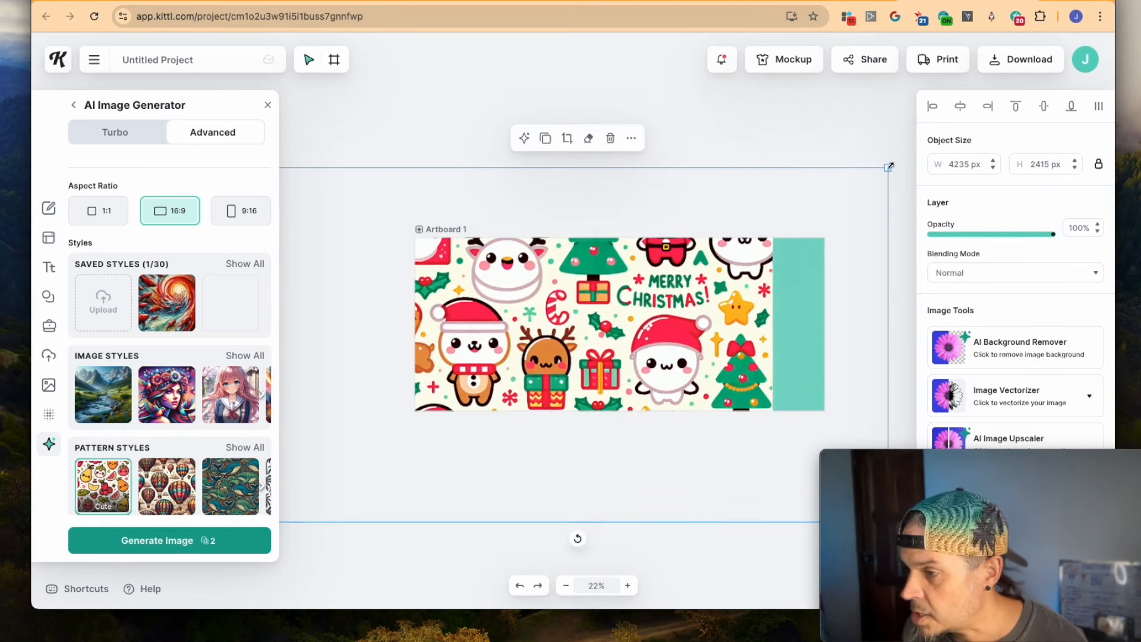
left_click_drag(891, 165, 694, 271)
scroll(187, 162, "up", 2)
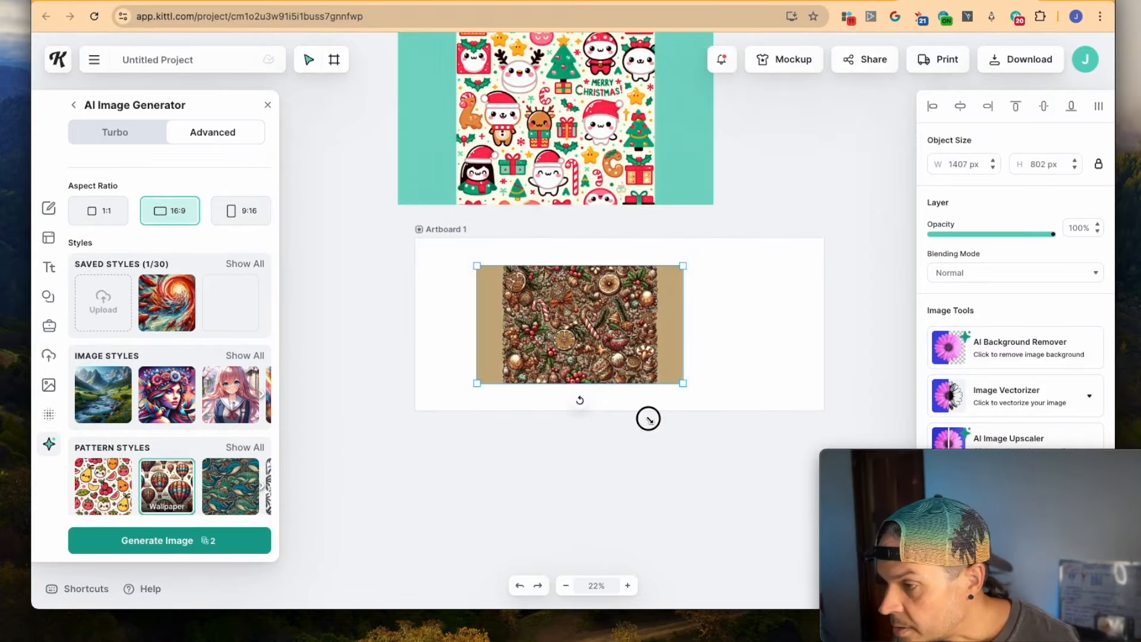
Step: Try scaling the Wallpaper-style Christmas image to about 3892 × 2220 px to cover the artboard, and delete it
left_click_drag(648, 418, 809, 511)
left_click_drag(705, 353, 593, 311)
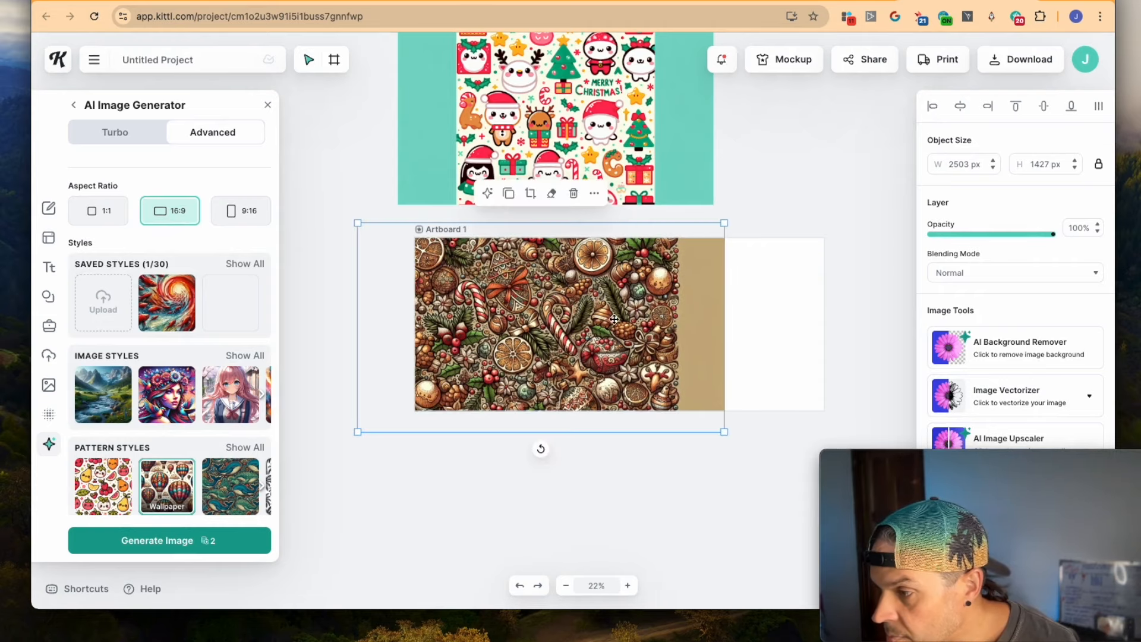
left_click_drag(724, 432, 933, 499)
left_click_drag(790, 265, 769, 258)
left_click_drag(877, 215, 904, 206)
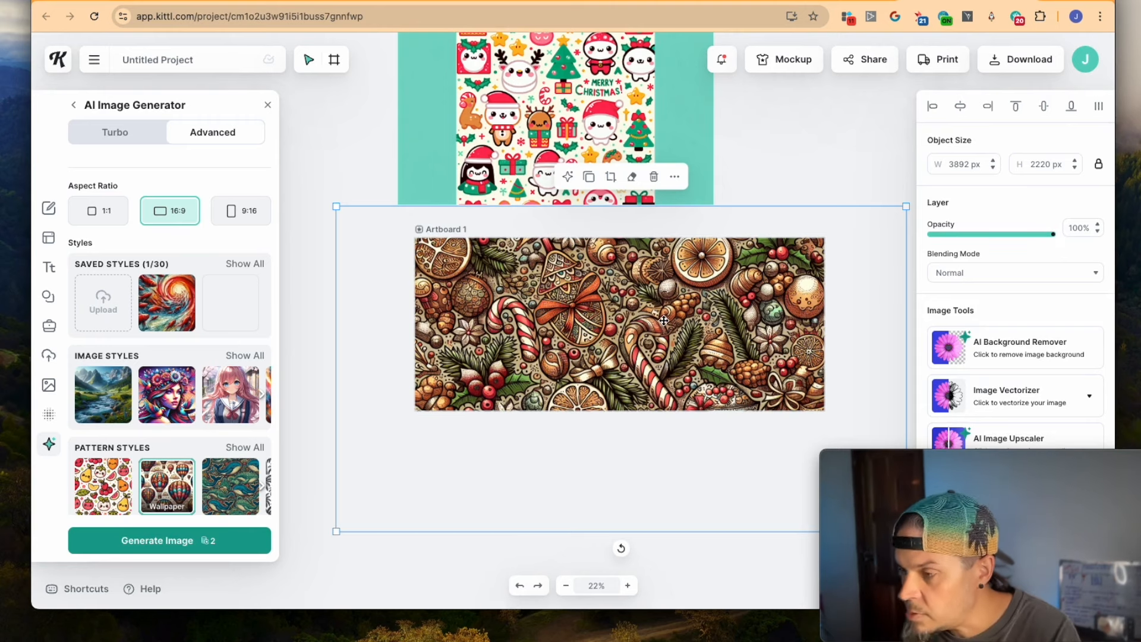
key("Delete")
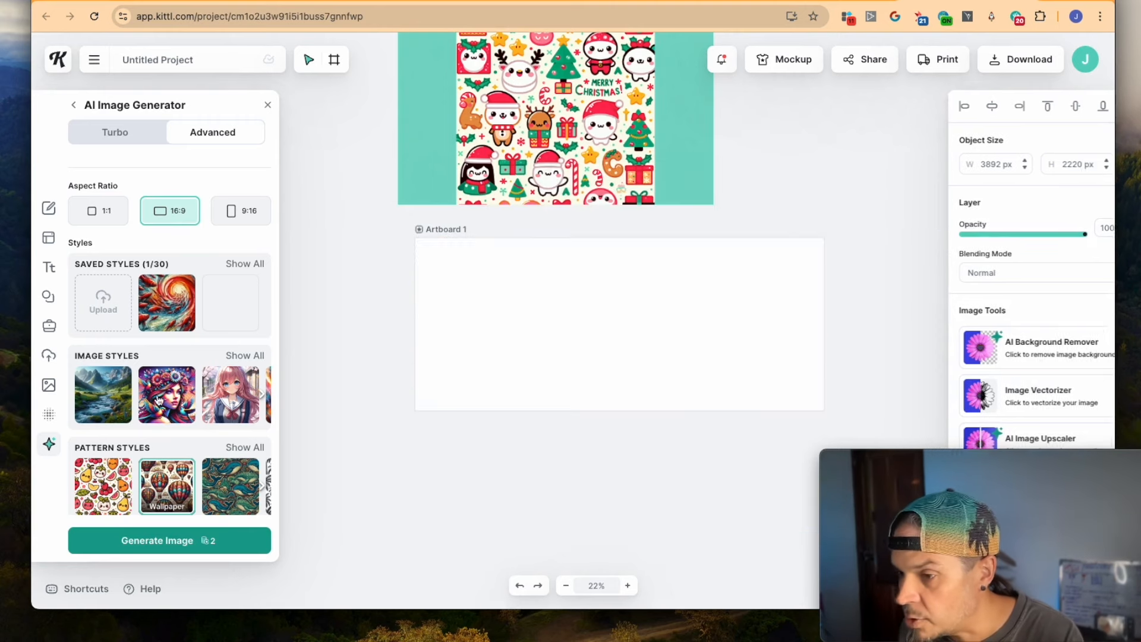
Step: Change the prompt to "christmas candy cane background" and generate a 16:9 image in the Cute pattern style
scroll(160, 450, "down", 3)
scroll(165, 330, "up", 5)
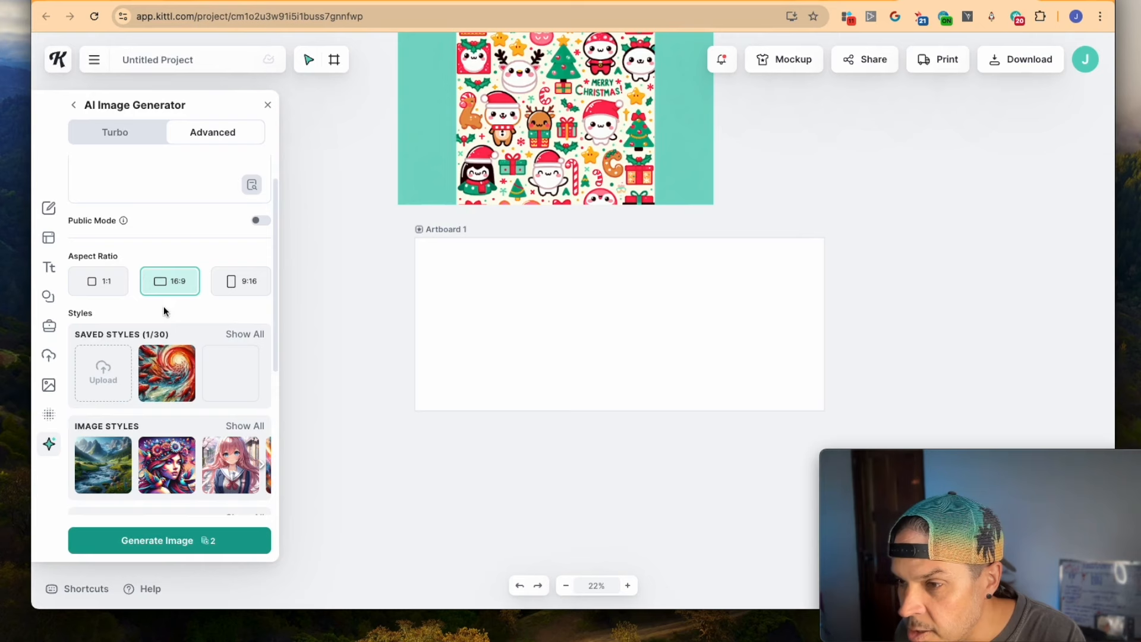
double_click(182, 171)
double_click(141, 171)
type("candy cane background")
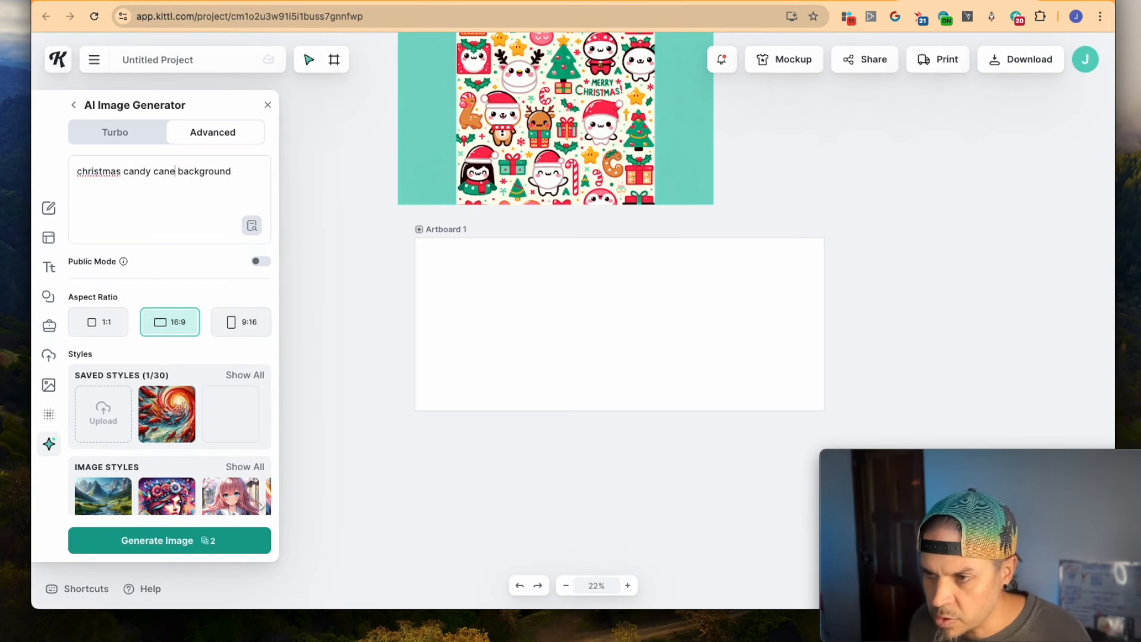
key("Return")
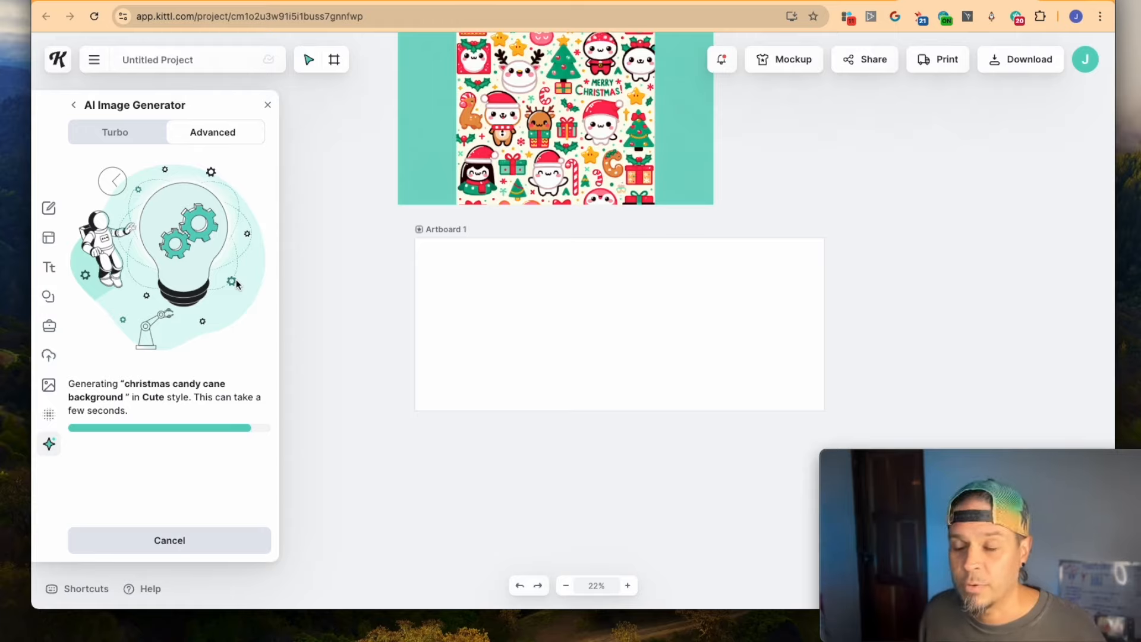
Step: Try scaling the candy cane image to about 4122 × 2351 px to cover the artboard, and delete it
left_click_drag(670, 375, 985, 540)
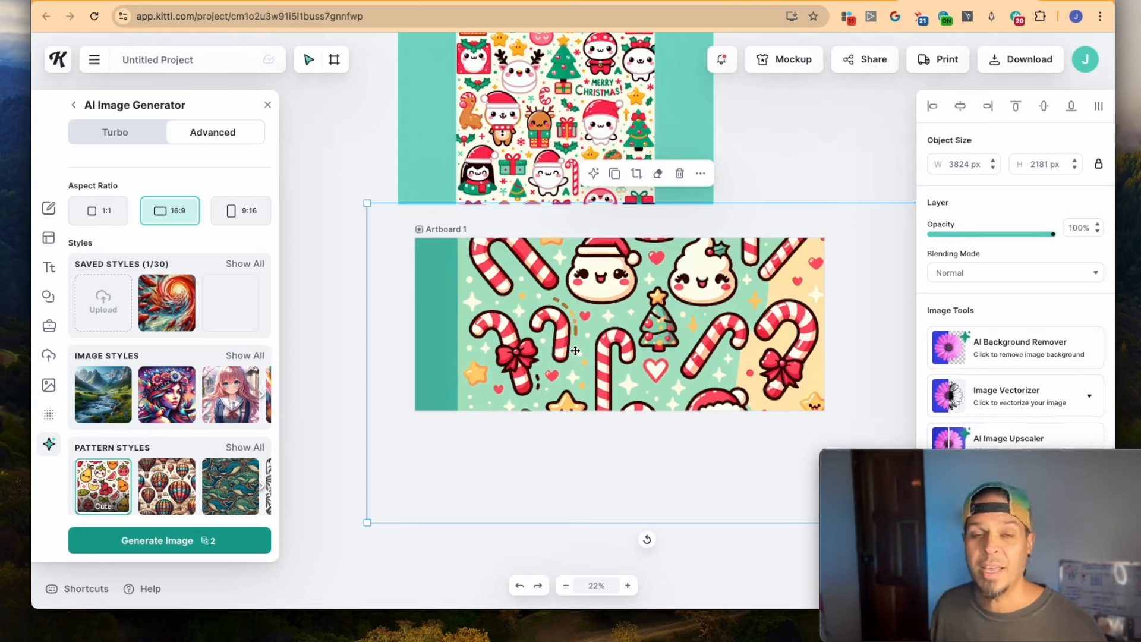
left_click_drag(367, 522, 305, 527)
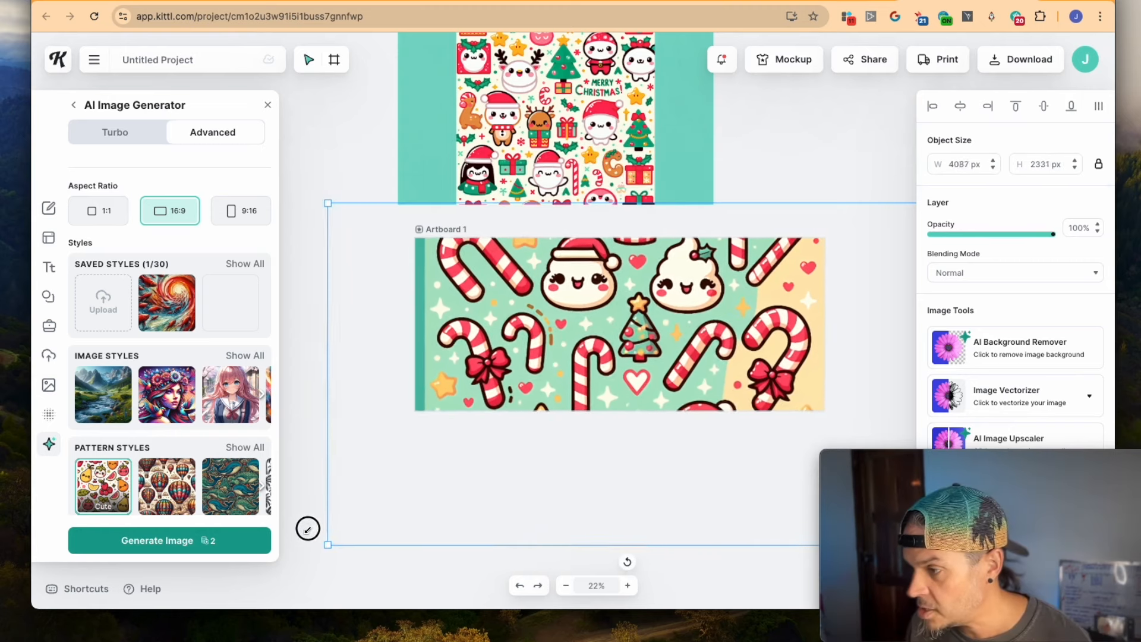
scroll(574, 208, "down", 3)
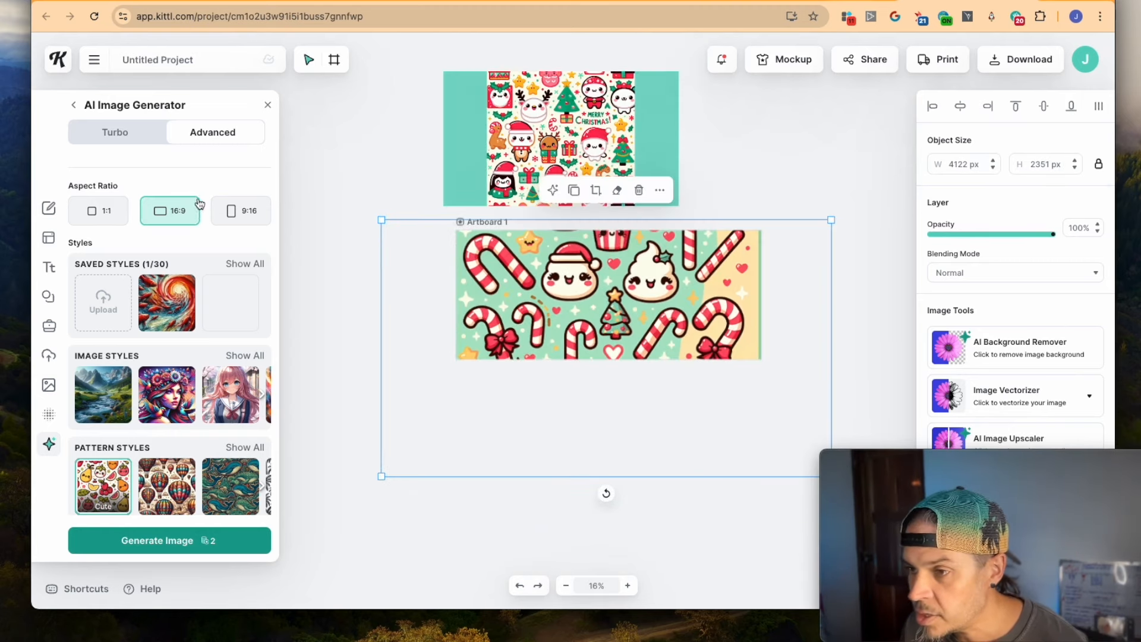
scroll(199, 204, "up", 3)
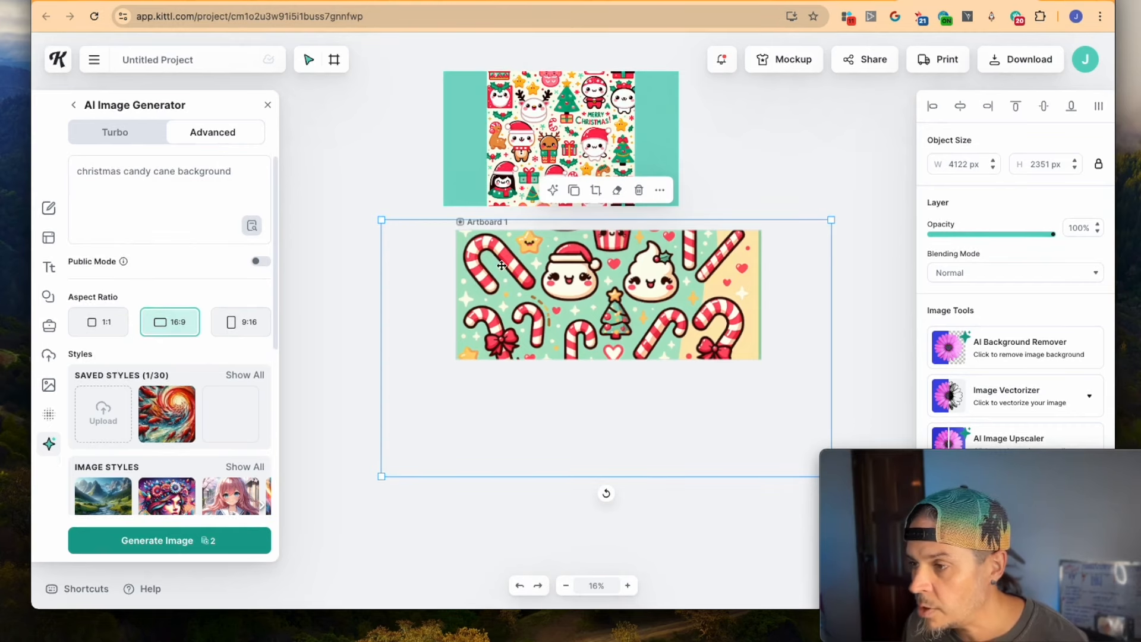
key("BackSpace")
Step: Change the prompt to "christmas wreath background" and generate a 16:9 image in the Cute pattern style
left_click(126, 174)
left_click_drag(125, 173, 177, 173)
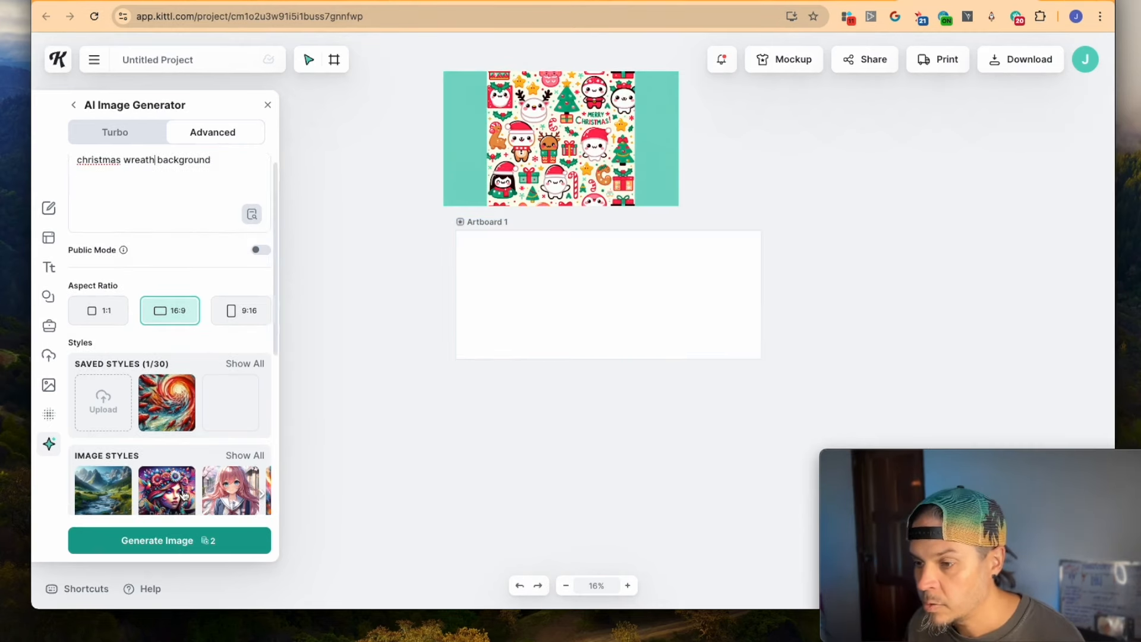
scroll(172, 386, "down", 2)
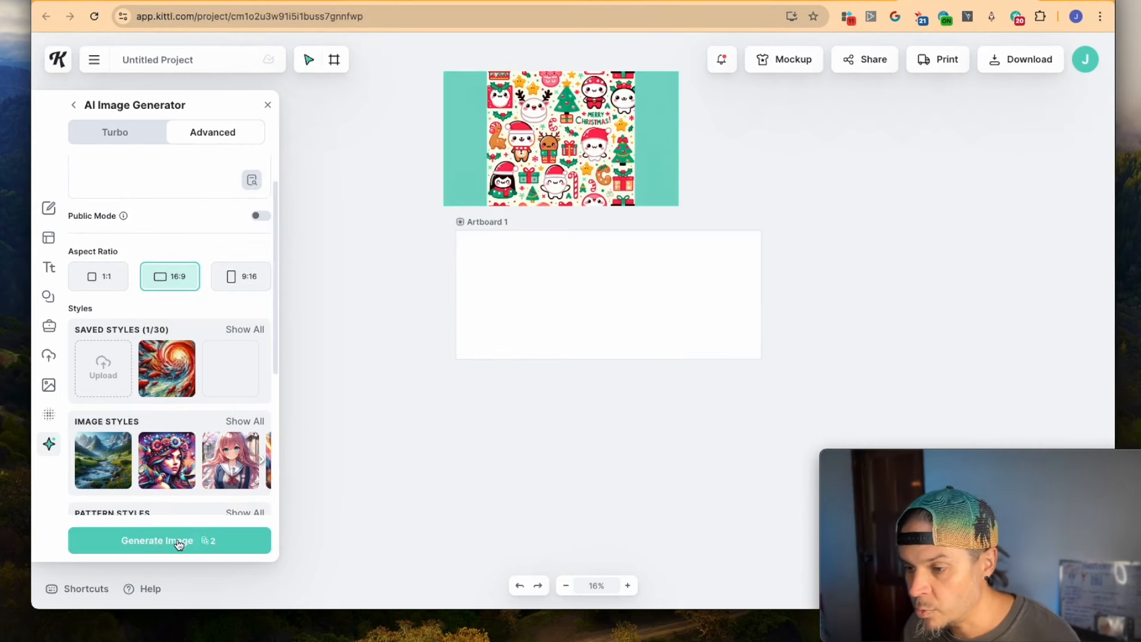
left_click(179, 542)
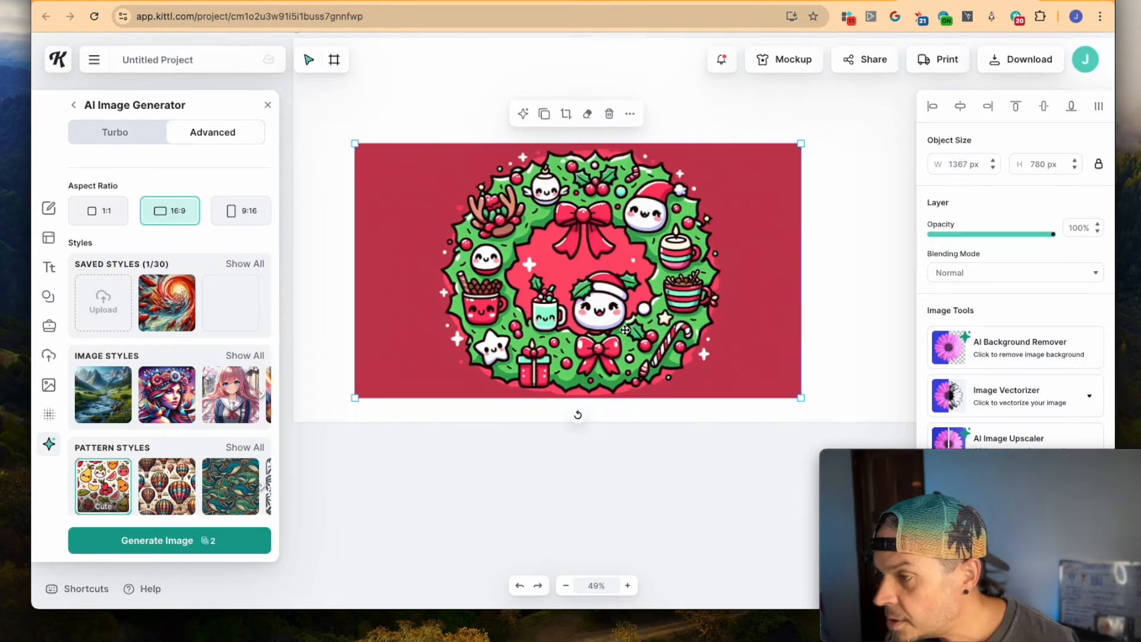
Step: Remove the red background from the generated wreath image with the AI Background Remover
scroll(624, 326, "down", 5)
scroll(619, 296, "up", 5)
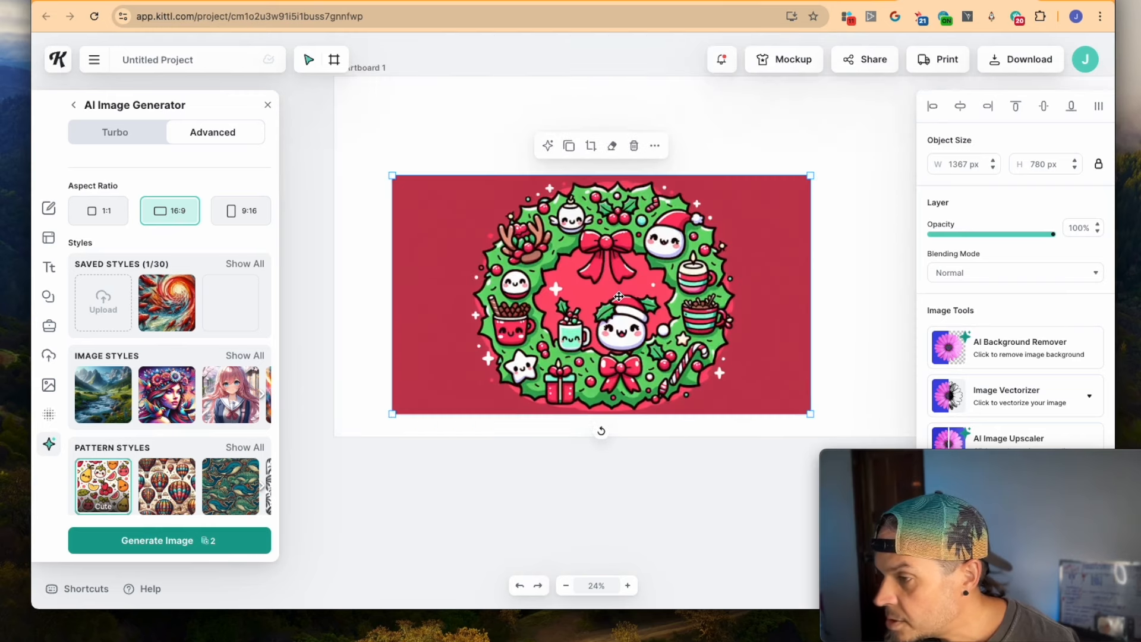
left_click(1029, 351)
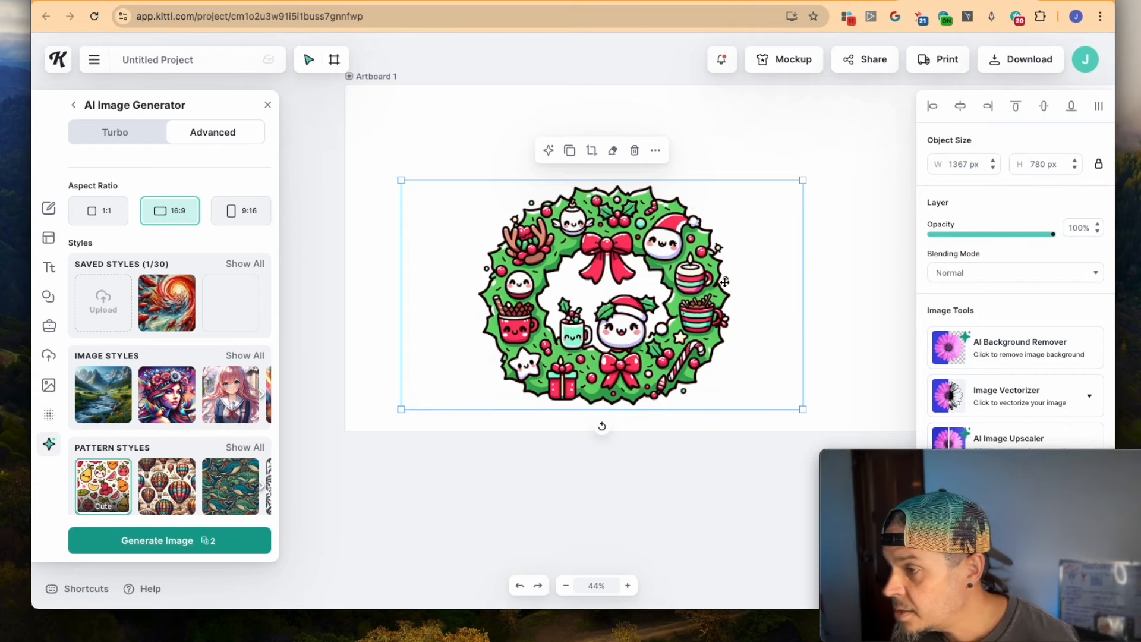
Step: Scale the wreath to about 888 × 507 px at the artboard's left end and duplicate it level at the right end
scroll(728, 283, "down", 3)
left_click_drag(759, 243, 700, 273)
left_click_drag(671, 308, 642, 272)
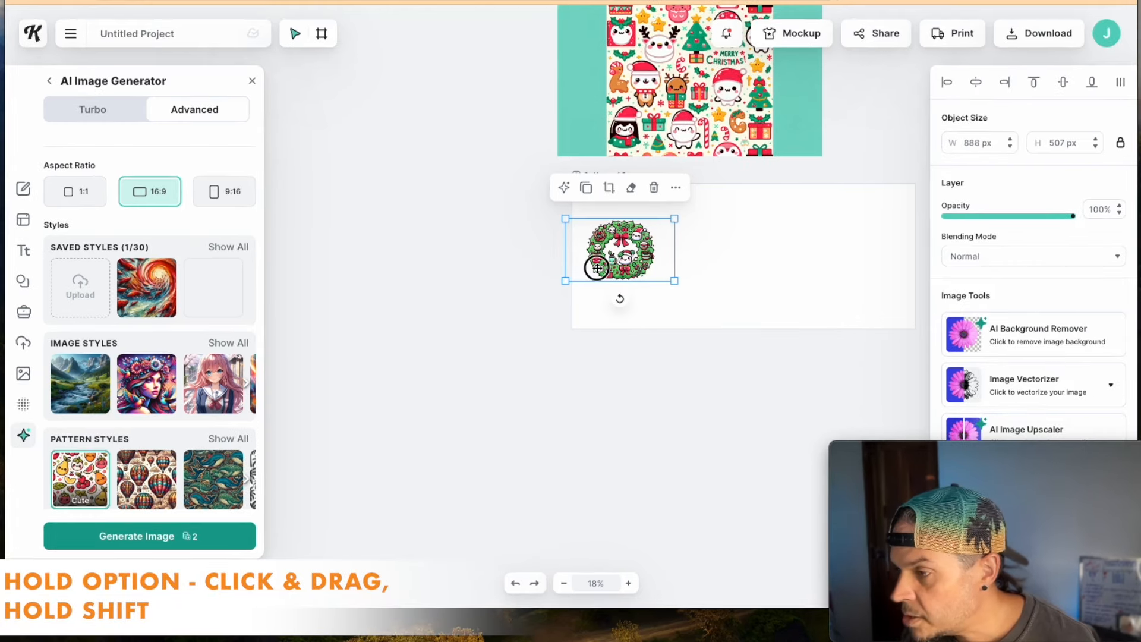
left_click_drag(598, 284, 838, 262)
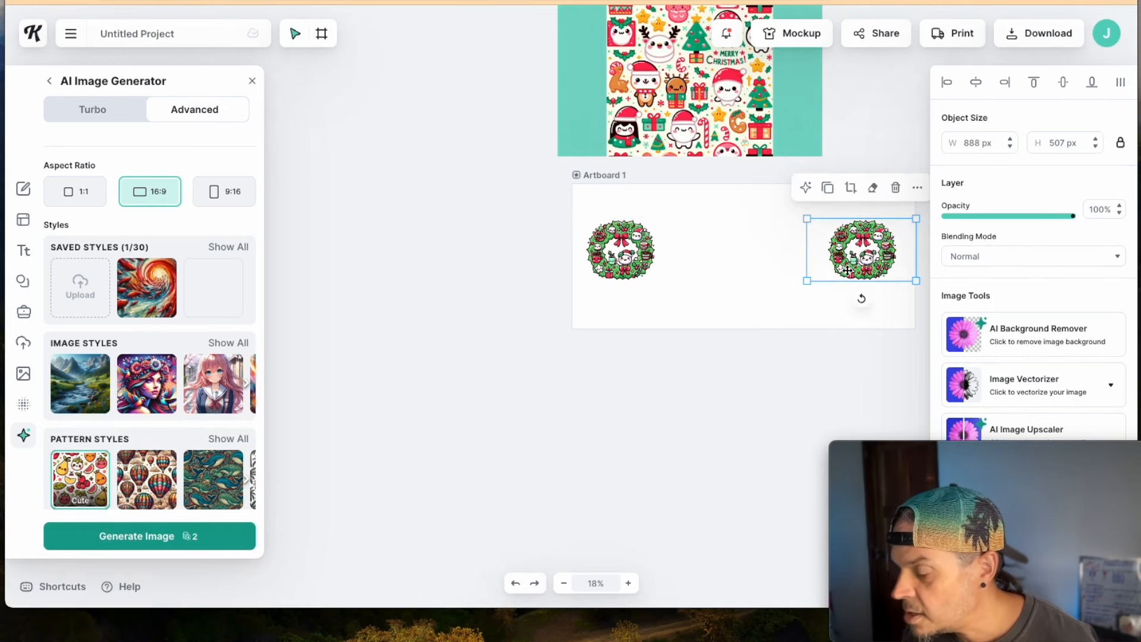
Step: Generate another Cute-style image from the same Christmas wreath prompt and remove its background
left_click(140, 535)
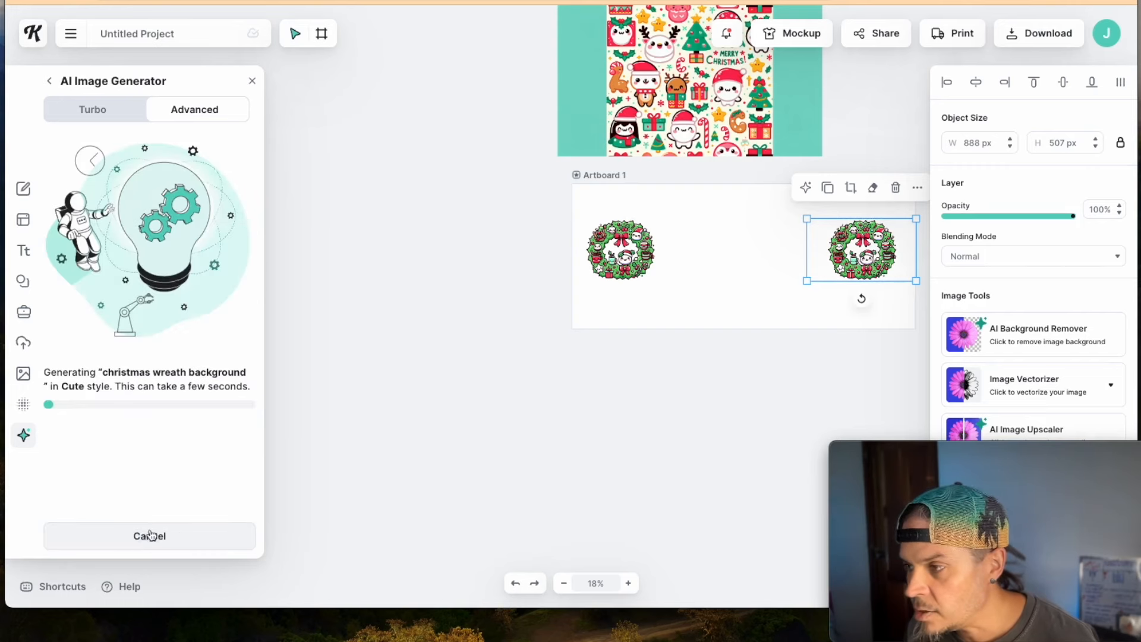
scroll(585, 324, "right", 3)
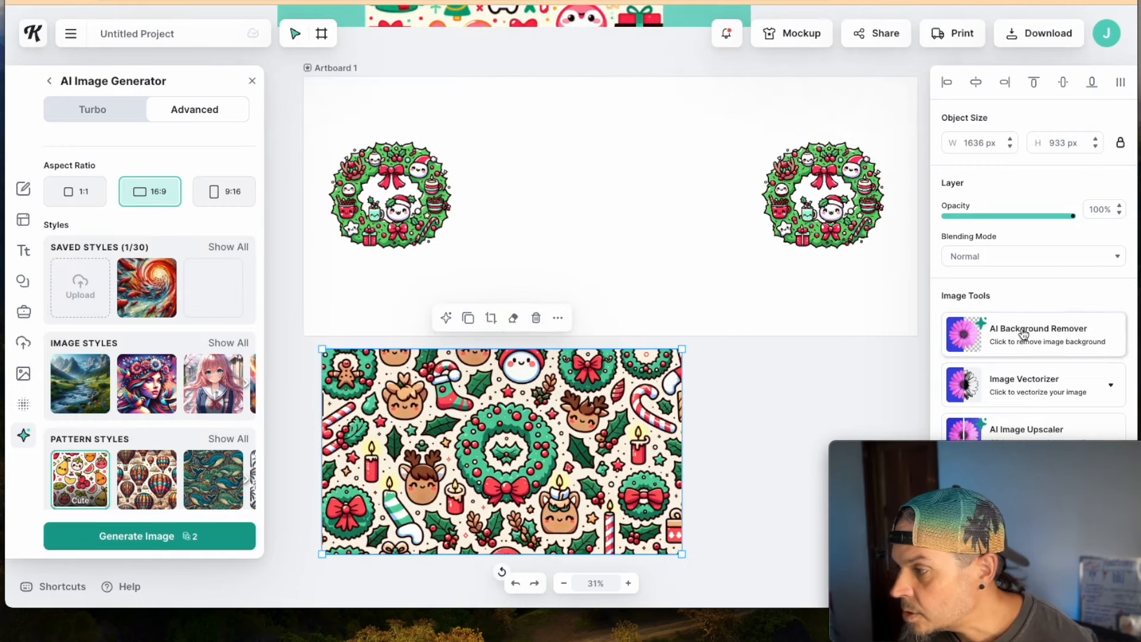
left_click(1006, 332)
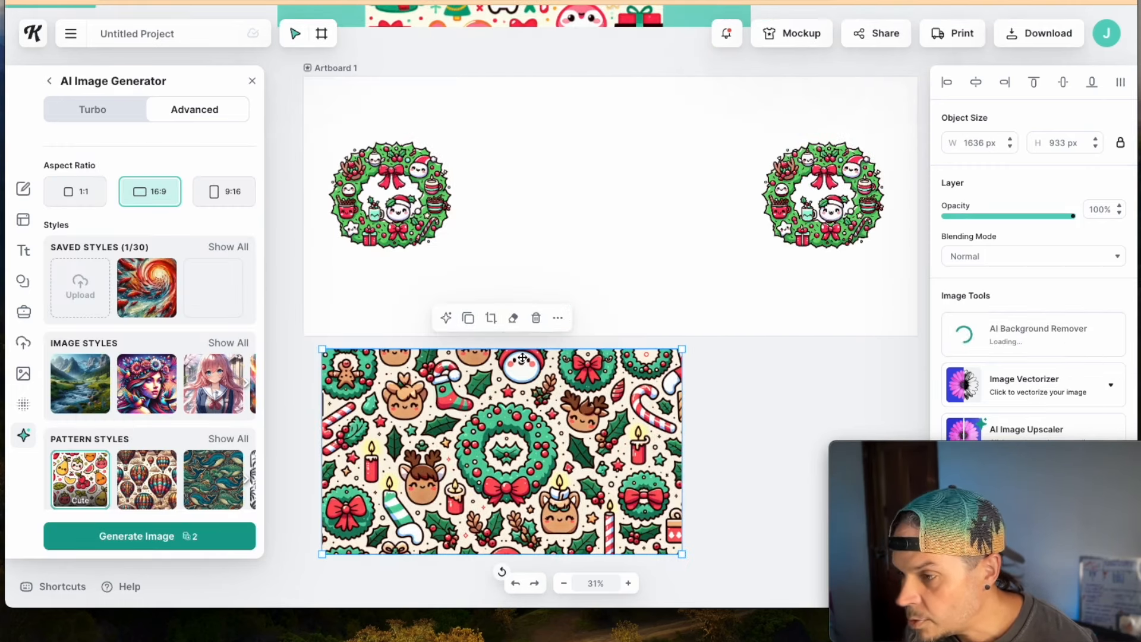
Step: Centre the new wreath-and-reindeer pattern on the artboard and move both single wreaths below the artboard
left_click_drag(537, 402, 592, 251)
left_click_drag(664, 275, 633, 191)
left_click(867, 211)
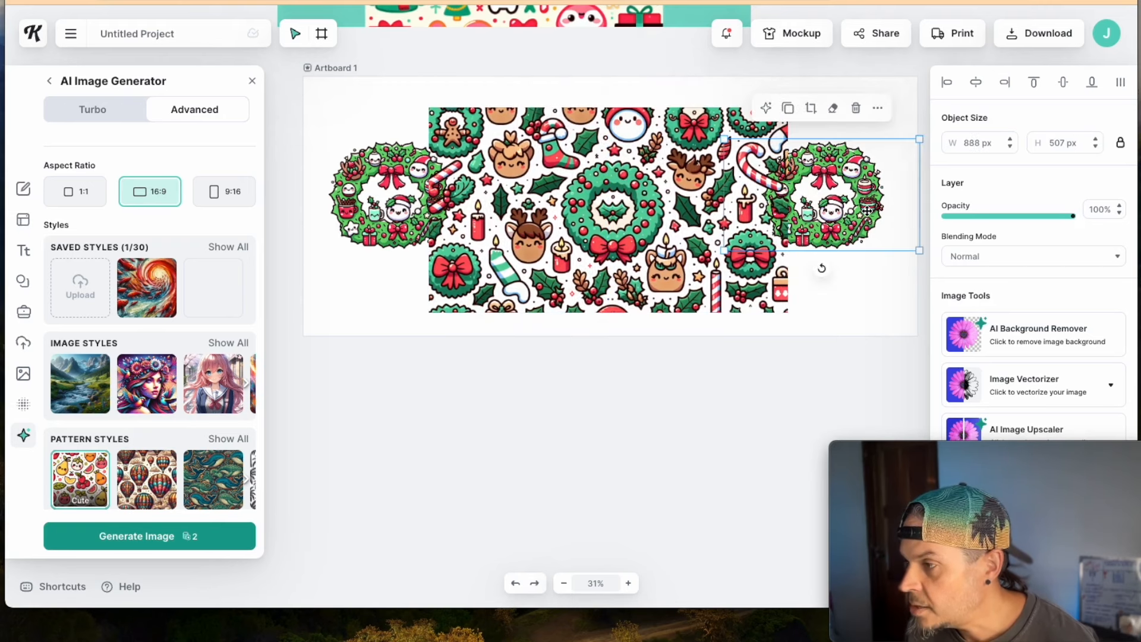
left_click(393, 222, "shift")
left_click_drag(390, 224, 393, 518)
key("Escape")
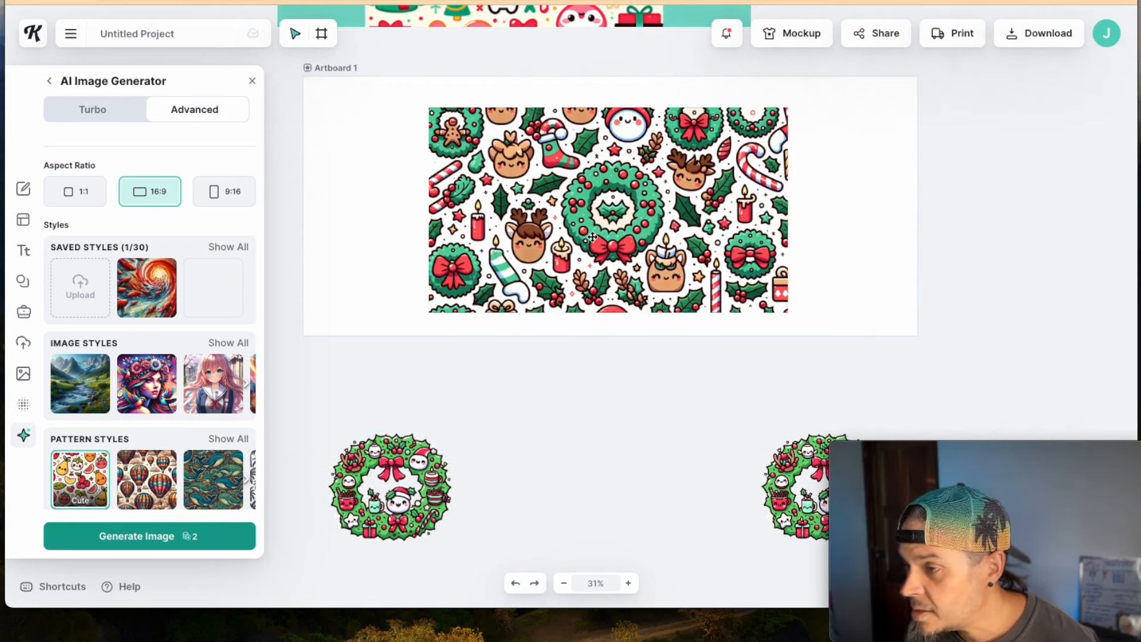
Step: Scale the wreath-and-reindeer pattern to about 2869 × 1636 px so it covers the whole artboard
left_click(593, 237)
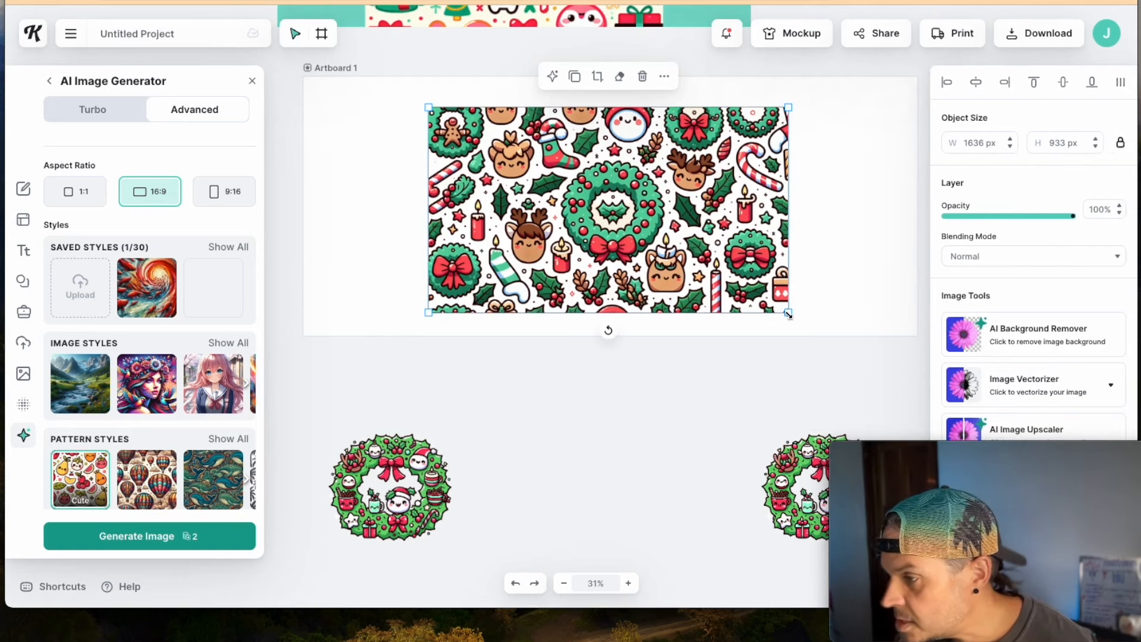
left_click_drag(788, 314, 933, 381)
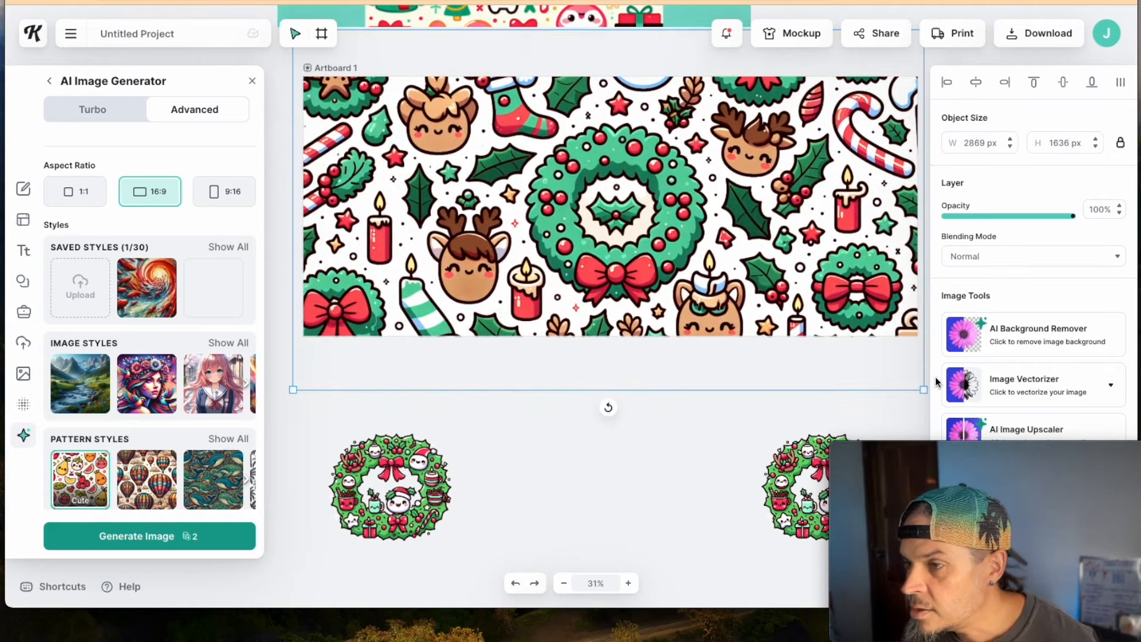
scroll(582, 222, "up", 2)
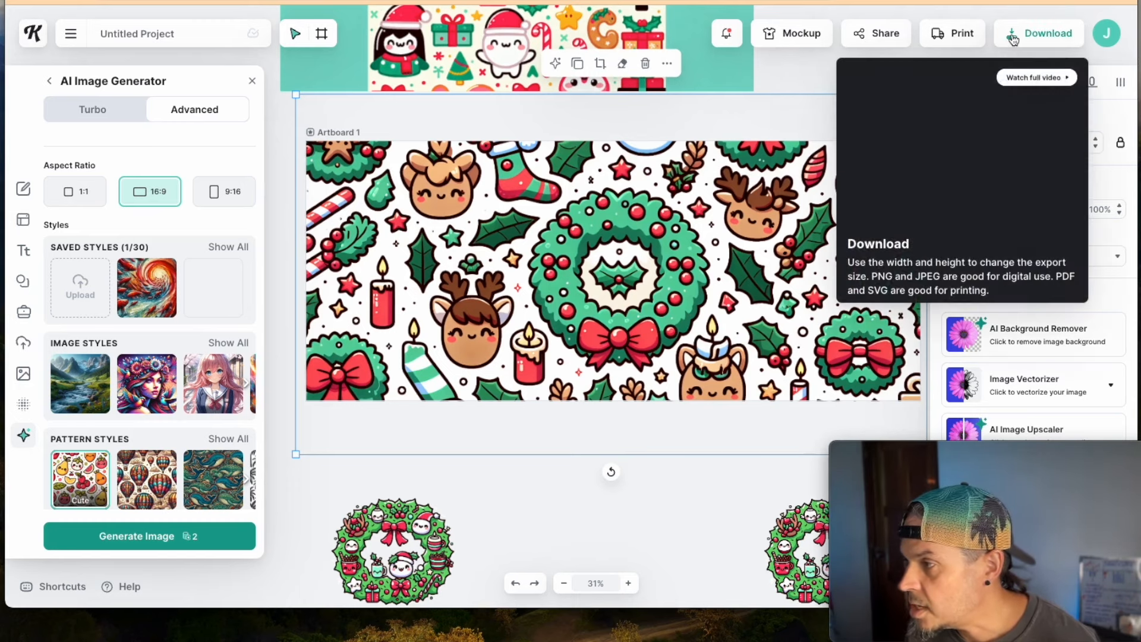
Step: Export the design as a 2794 × 1179 px PNG at 300 DPI with Remove Background and Optimize Quality enabled
left_click(1039, 33)
left_click(1078, 285)
left_click(1073, 312)
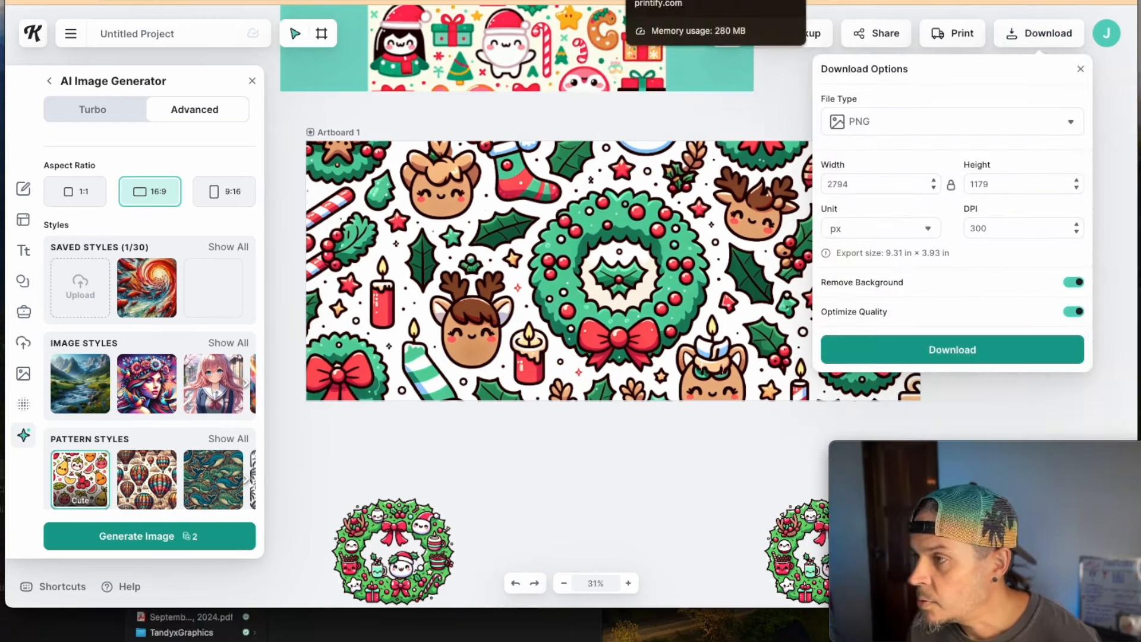
Step: Switch to Printify and place the exported Untitled Project 24.png on the 16oz Sipper Glass print area
left_click(683, 1)
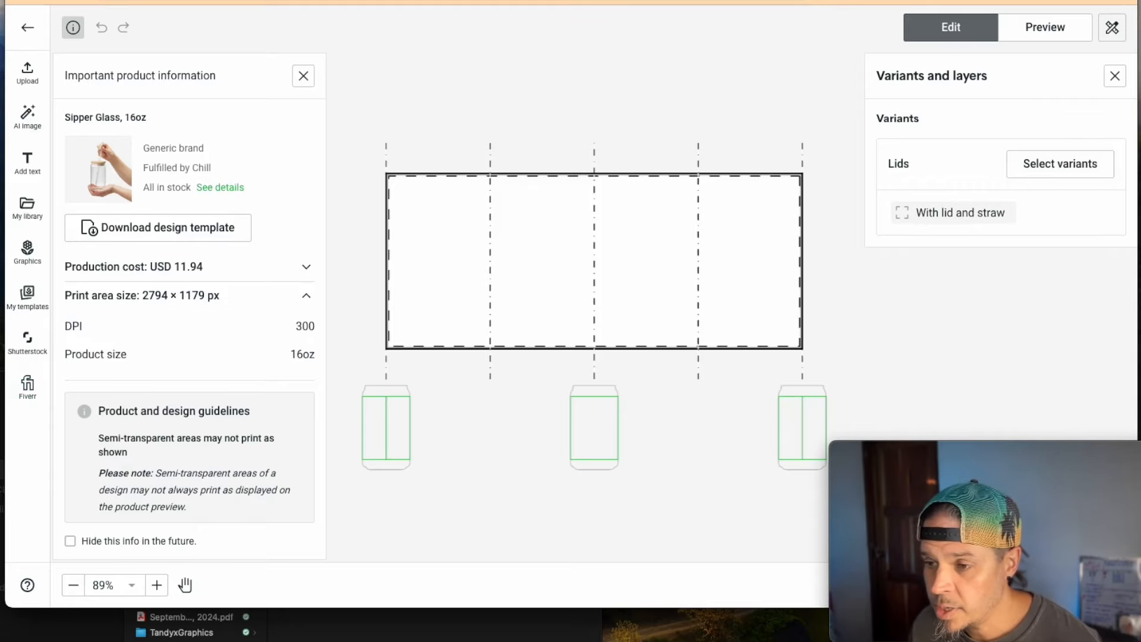
left_click(1, 427)
left_click_drag(164, 438, 491, 262)
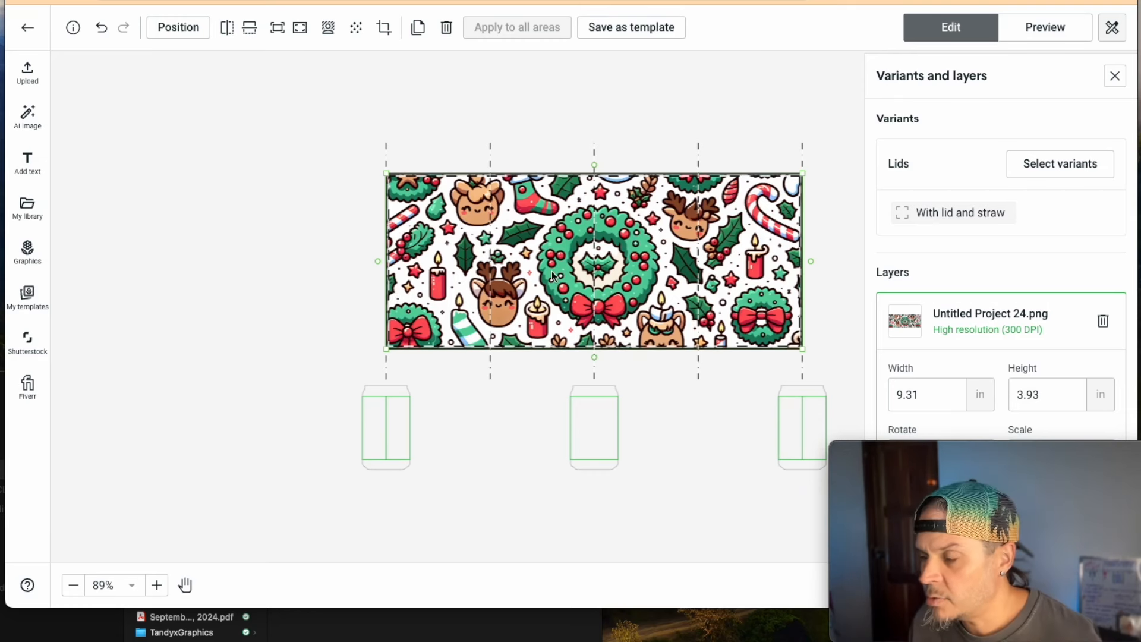
Step: Enlarge the design to about 9.8 × 4.13 in so it extends slightly past the print area's edges
mouse_move(386, 173)
left_mouse_down()
mouse_move(363, 161)
mouse_move(380, 170)
left_mouse_up()
left_click_drag(805, 347, 808, 350)
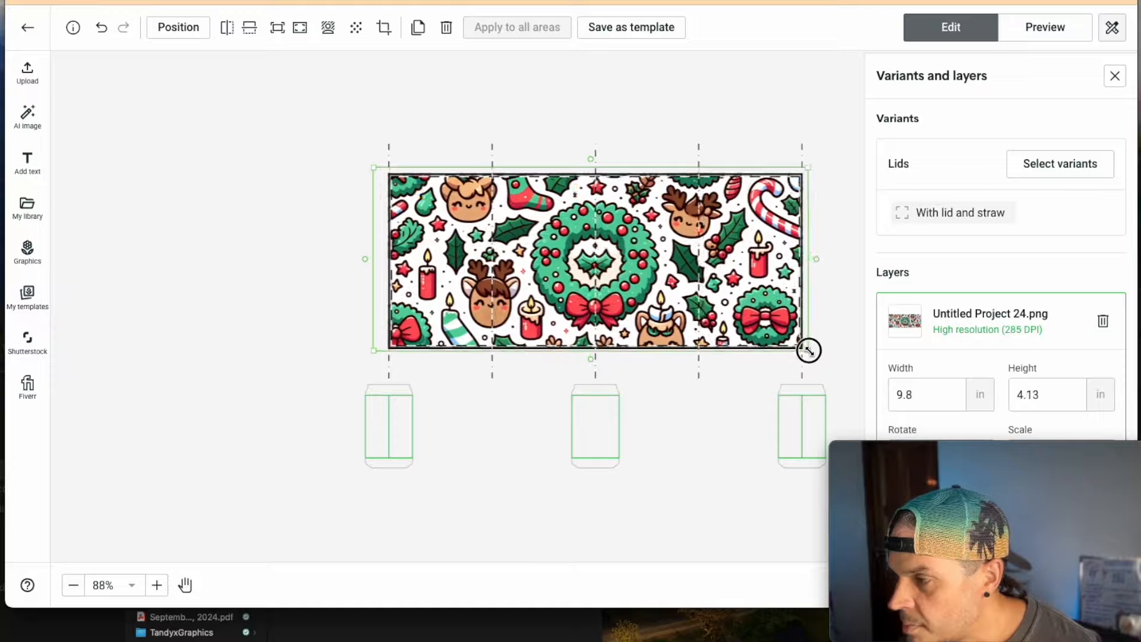
scroll(599, 267, "up", 3)
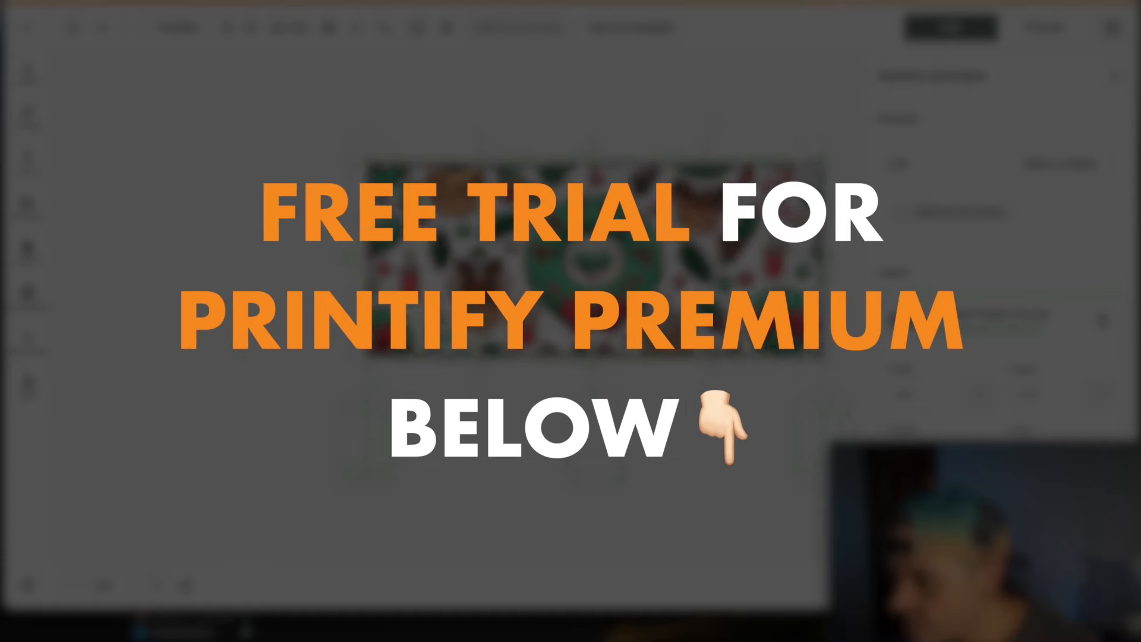
scroll(658, 280, "down", 3)
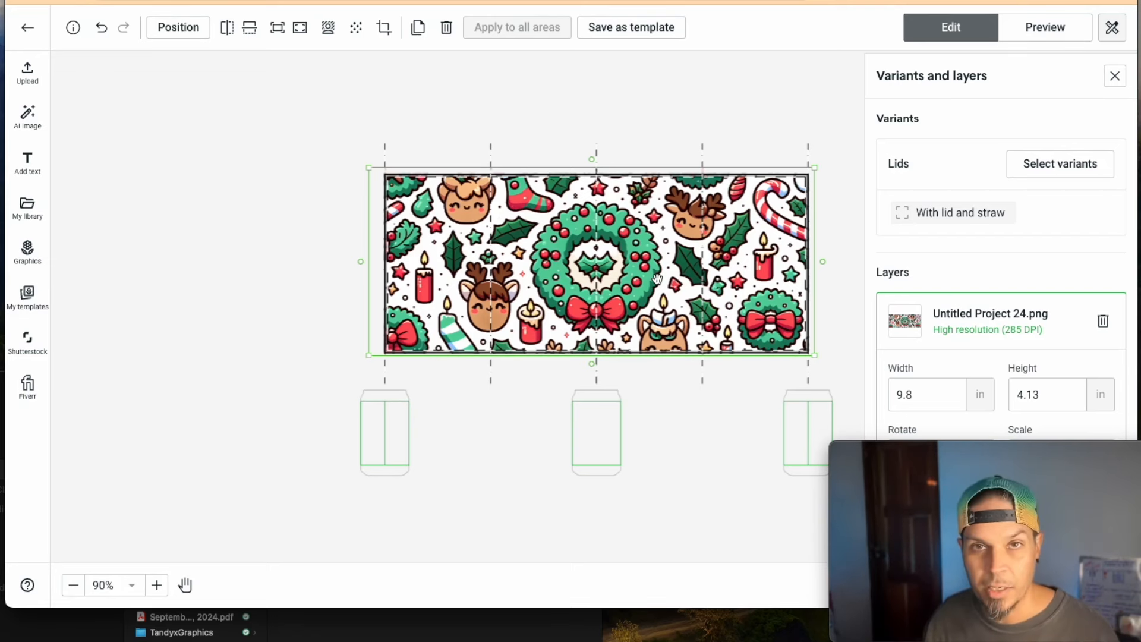
Step: Add the "Without lid or straw" variant to the sipper glass and save the product
left_click_drag(1102, 453, 275, 453)
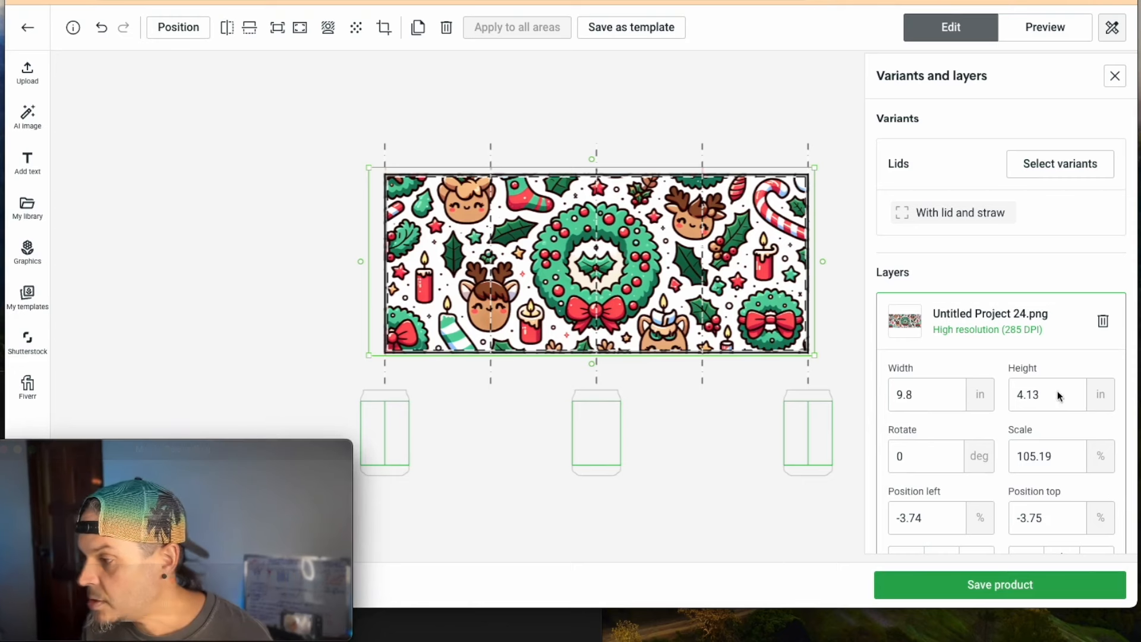
scroll(1013, 385, "down", 1)
scroll(1012, 385, "up", 1)
left_click(1057, 163)
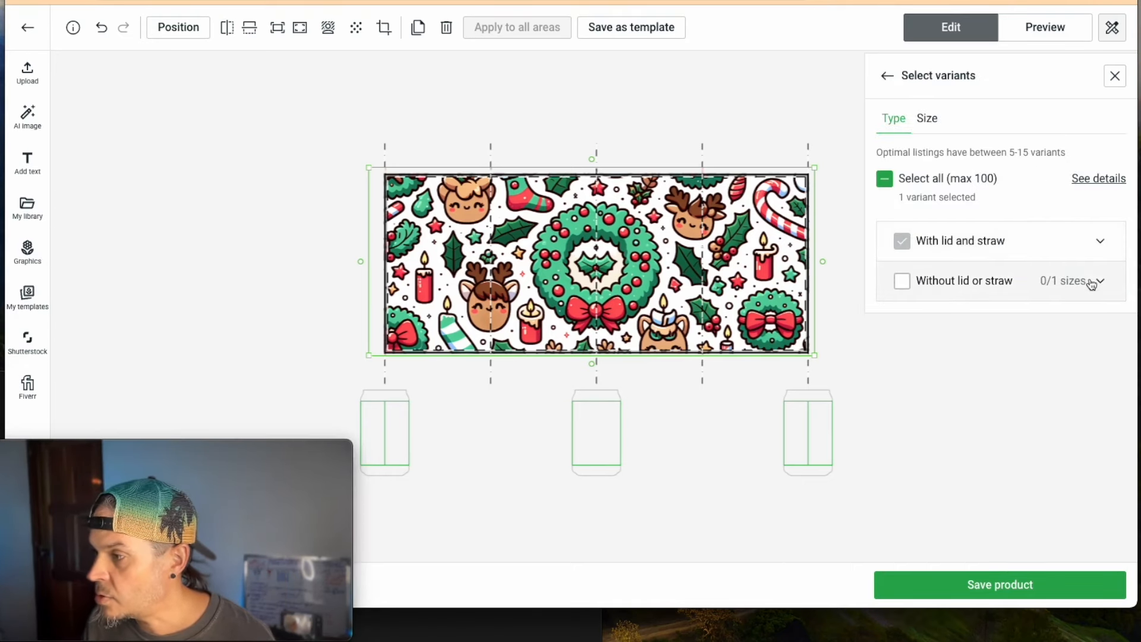
left_click(902, 281)
left_click(1001, 584)
Step: Examine the sipper glass mockups from the Front, Left, Back, Right and Open views, enlarging individual previews
left_click_drag(311, 448, 1129, 432)
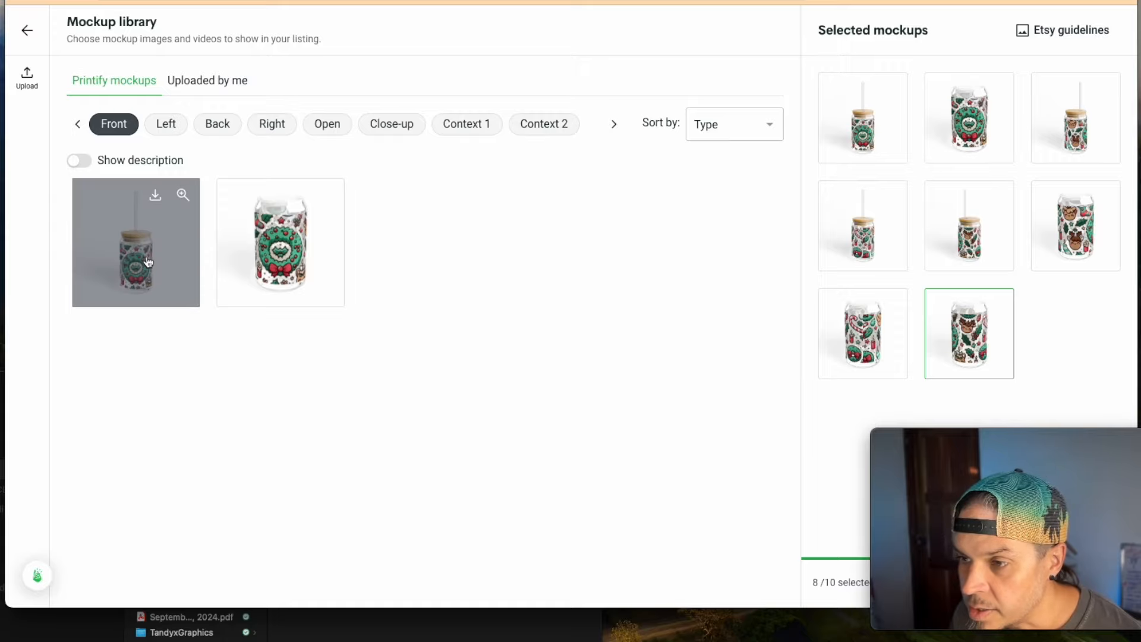
left_click(178, 191)
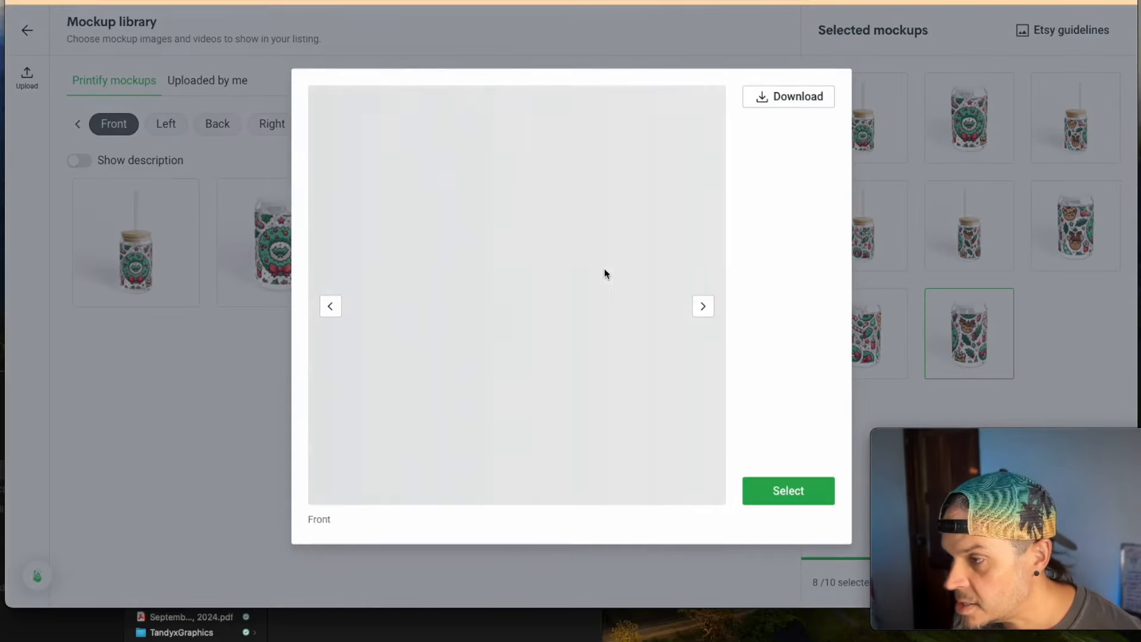
key("Escape")
left_click(165, 123)
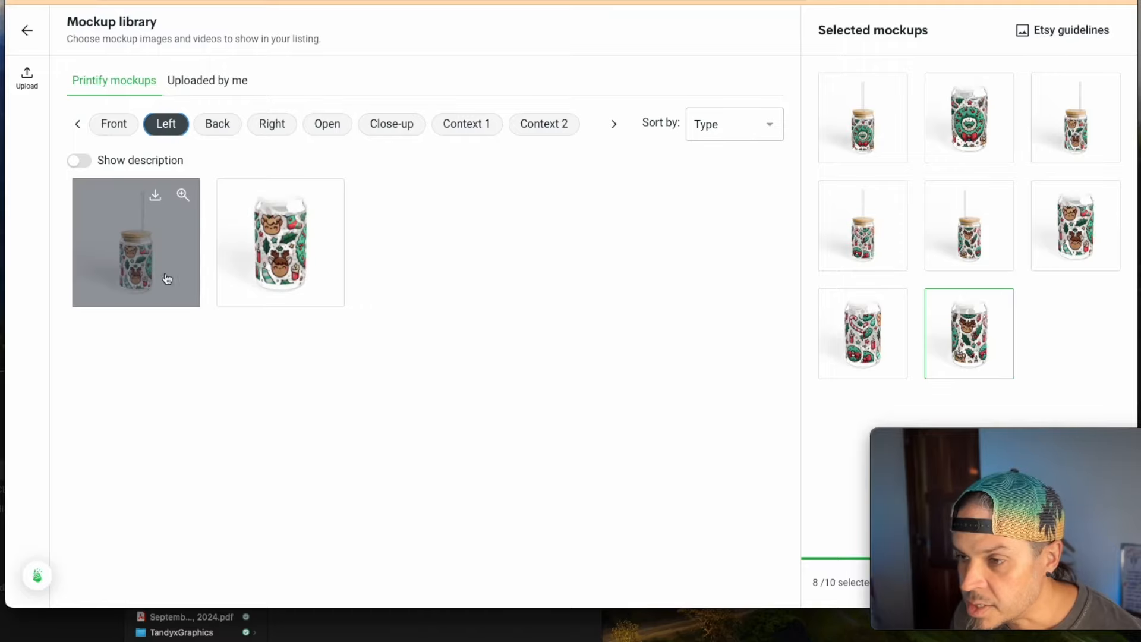
left_click(180, 191)
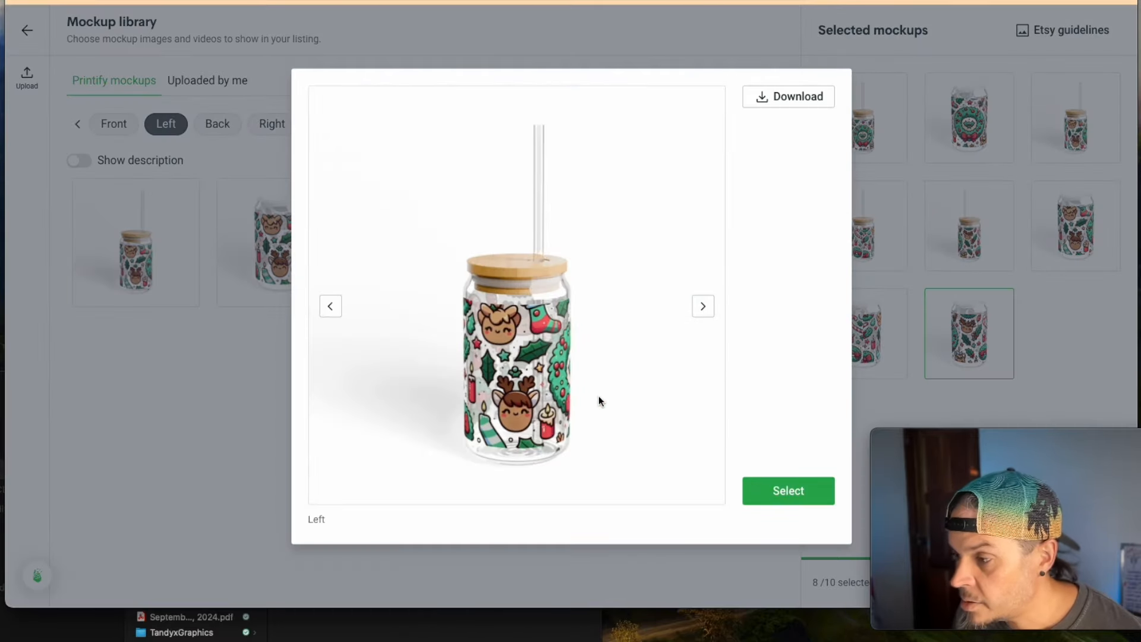
key("Escape")
left_click(217, 123)
left_click(271, 124)
left_click(340, 129)
left_click(183, 193)
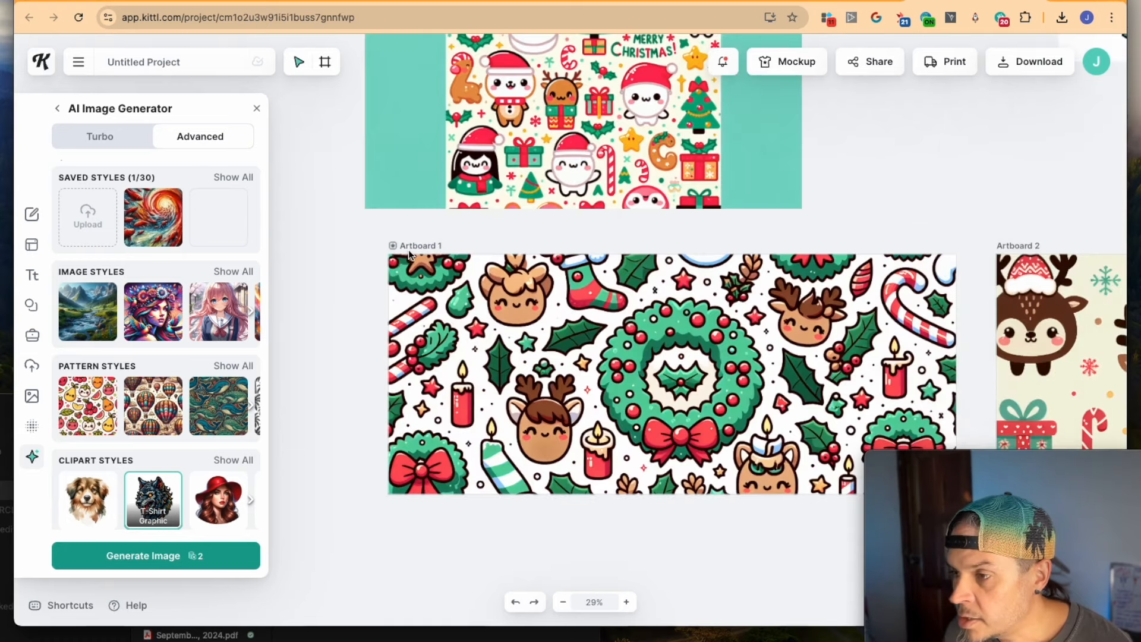
Step: In Kittl, add another blank 2794 × 1179 px artboard beside the cream reindeer pattern
left_click(405, 245)
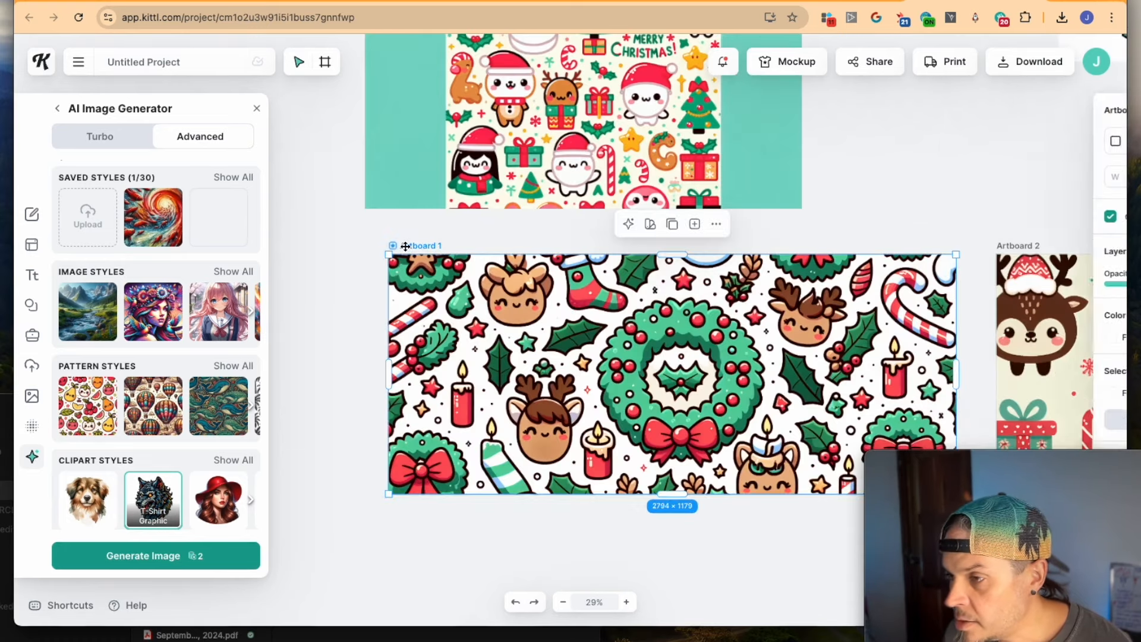
left_click(694, 224)
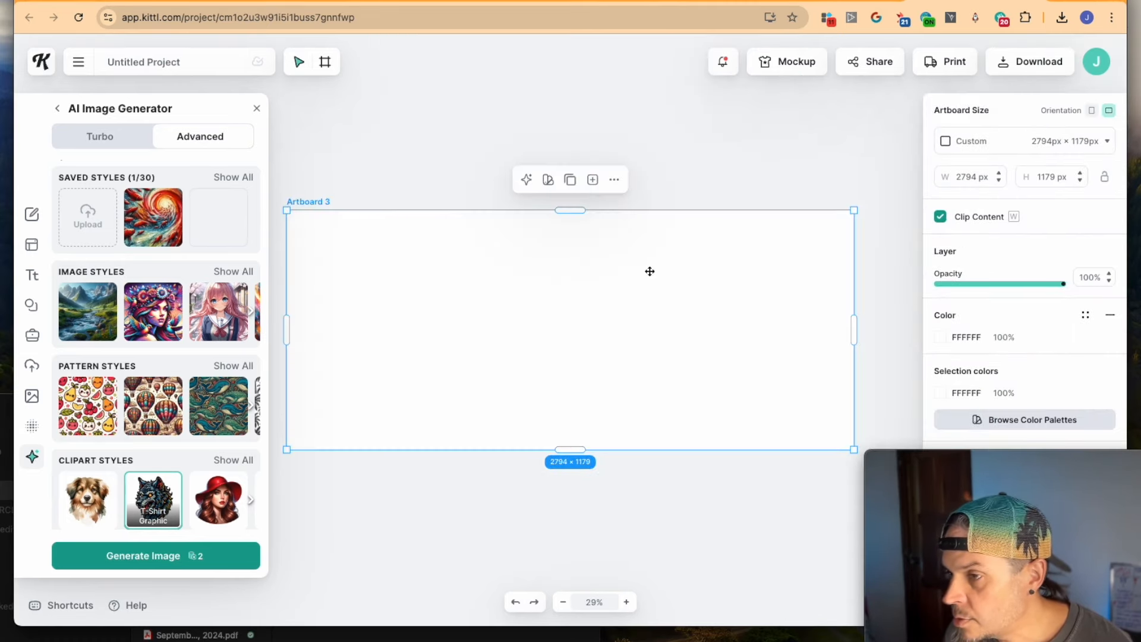
scroll(650, 271, "left", 5)
scroll(650, 272, "right", 2)
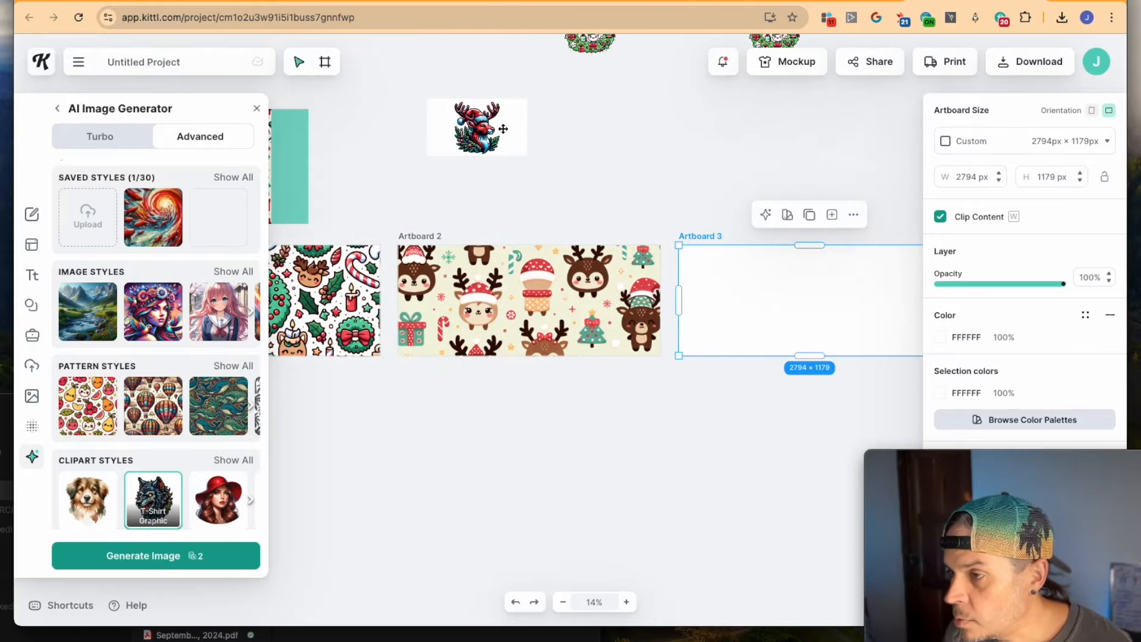
Step: Move the reindeer-head graphic onto the blank artboard and enlarge it to about 1954 × 1173 px in the middle
left_click_drag(487, 129, 781, 298)
left_click(838, 307)
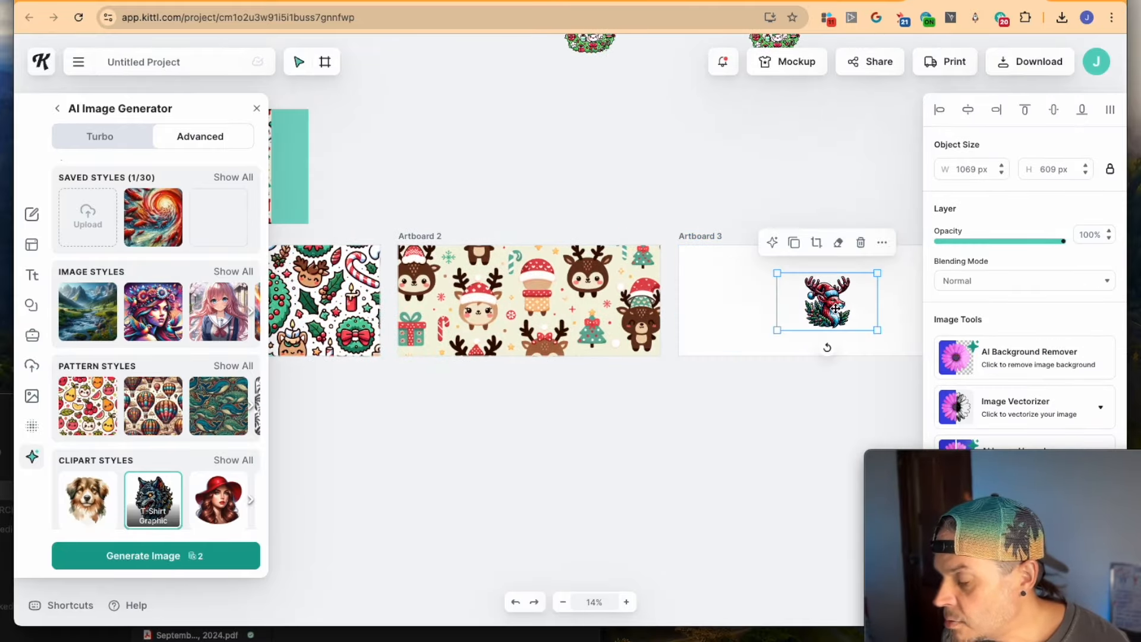
scroll(832, 308, "right", 3)
scroll(794, 292, "up", 5)
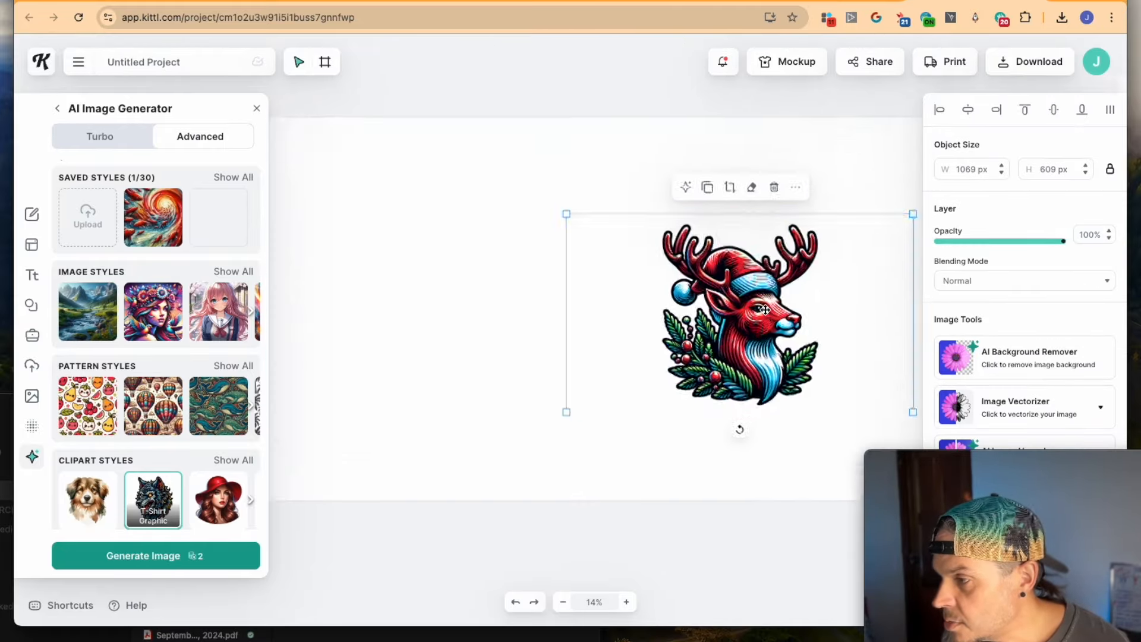
left_click_drag(766, 359, 727, 347)
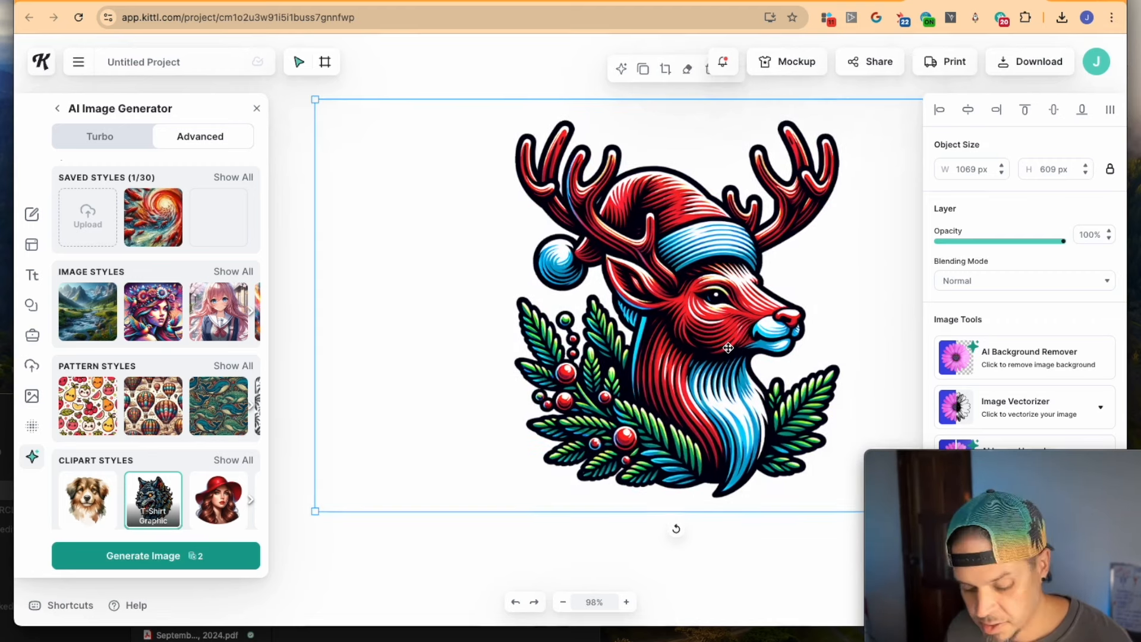
scroll(728, 348, "down", 2)
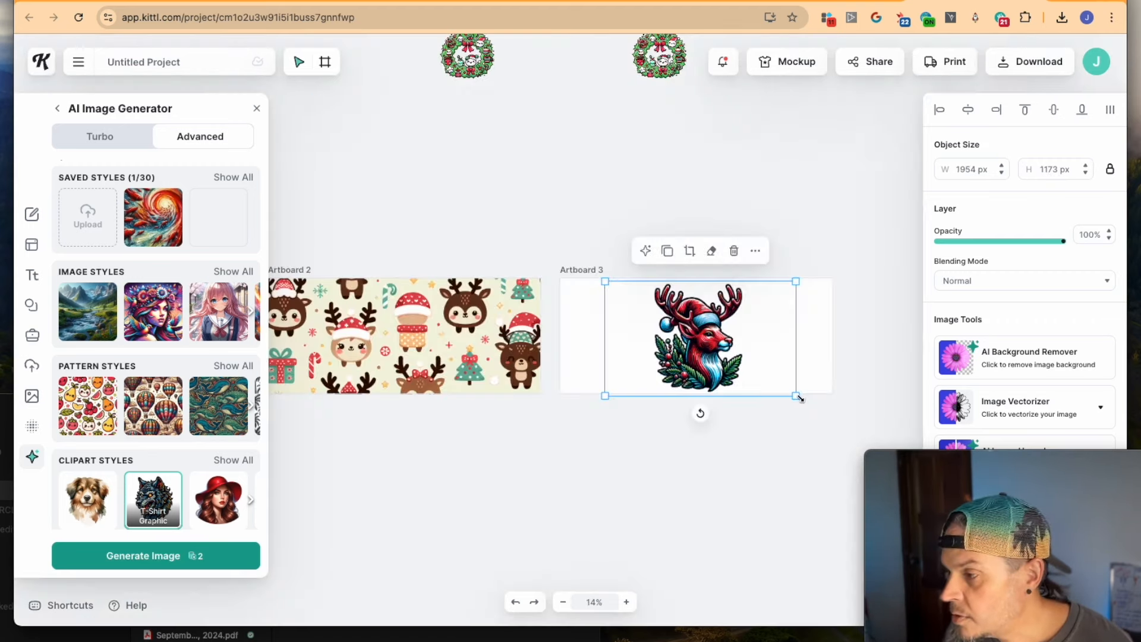
Step: Move the baby reindeer image above the third artboard and center the reindeer head on that artboard at about 1700 × 1020 px
left_click_drag(799, 397, 703, 339)
scroll(588, 322, "right", 3)
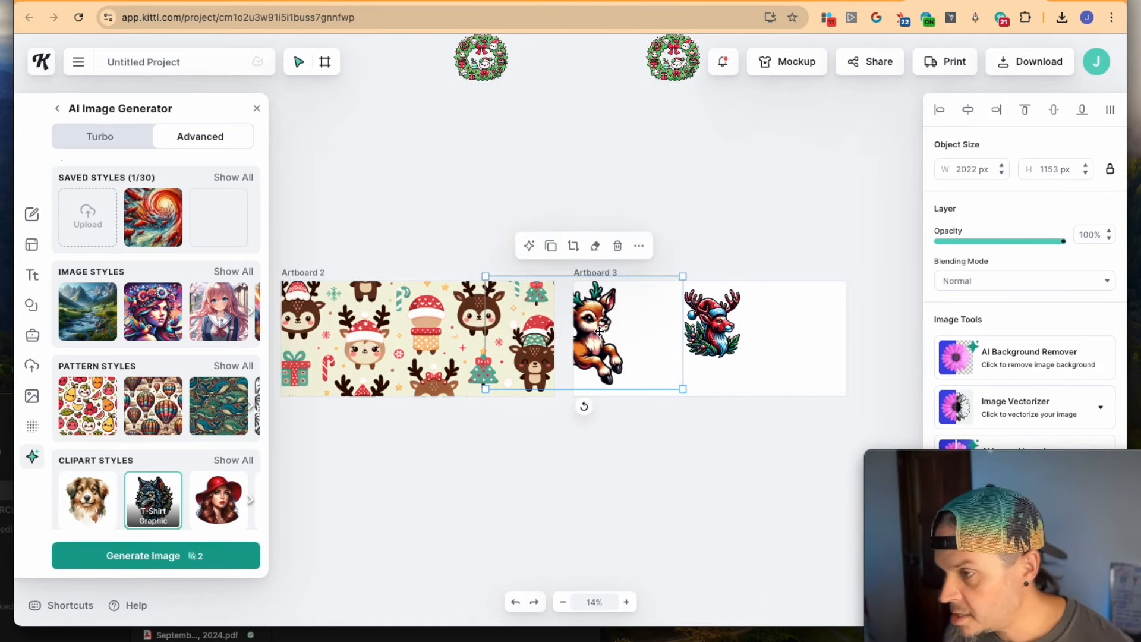
left_click_drag(599, 331, 737, 205)
left_click_drag(717, 328, 707, 336)
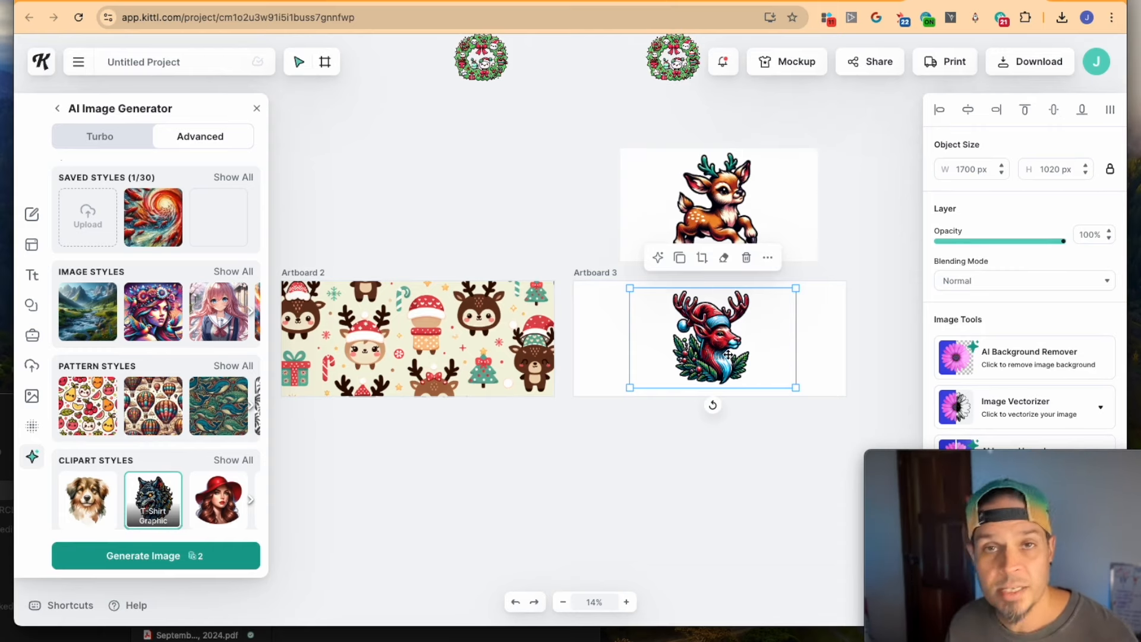
Step: Generate a 16:9 Christmas house-and-tree background scene in the T-Shirt Graphic style and move it onto the third artboard
scroll(140, 174, "up", 5)
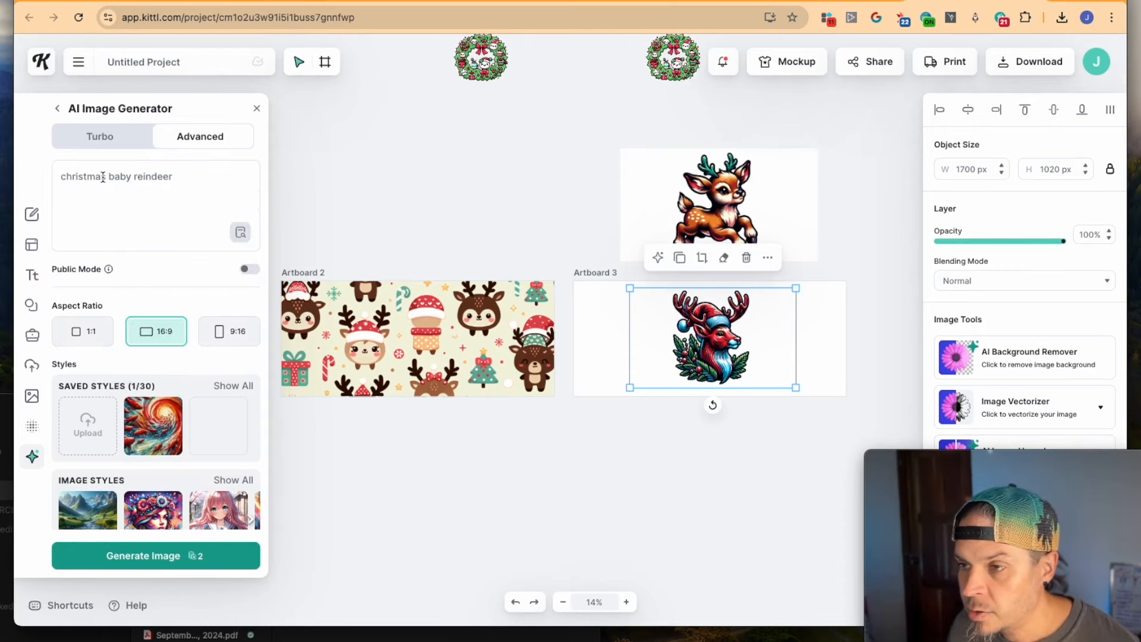
type("ground")
key("Return")
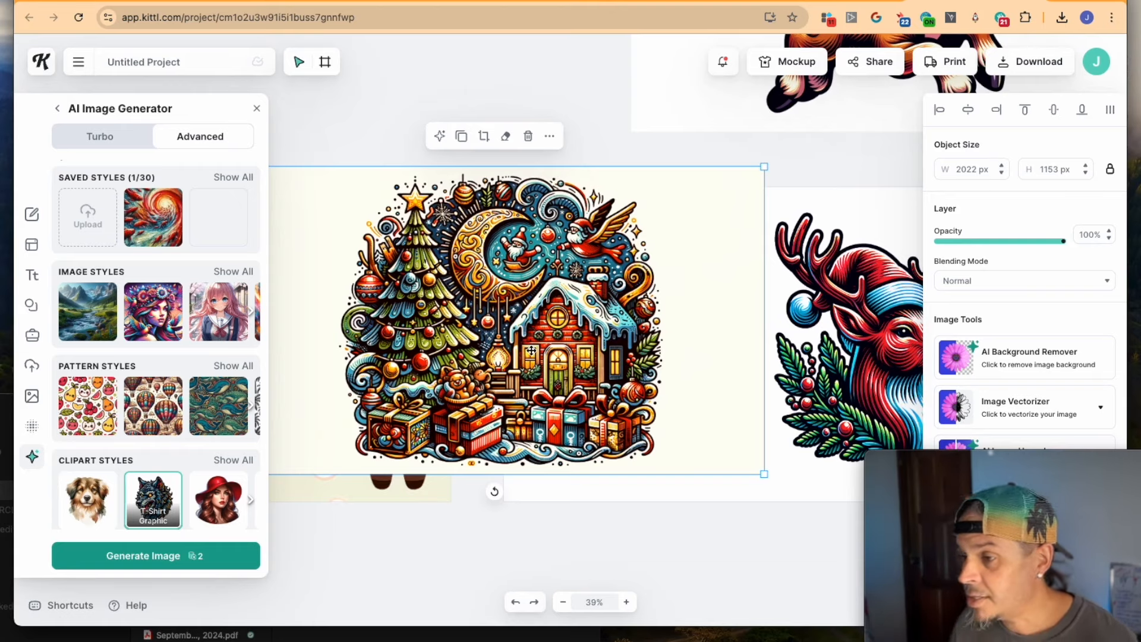
scroll(592, 365, "down", 5)
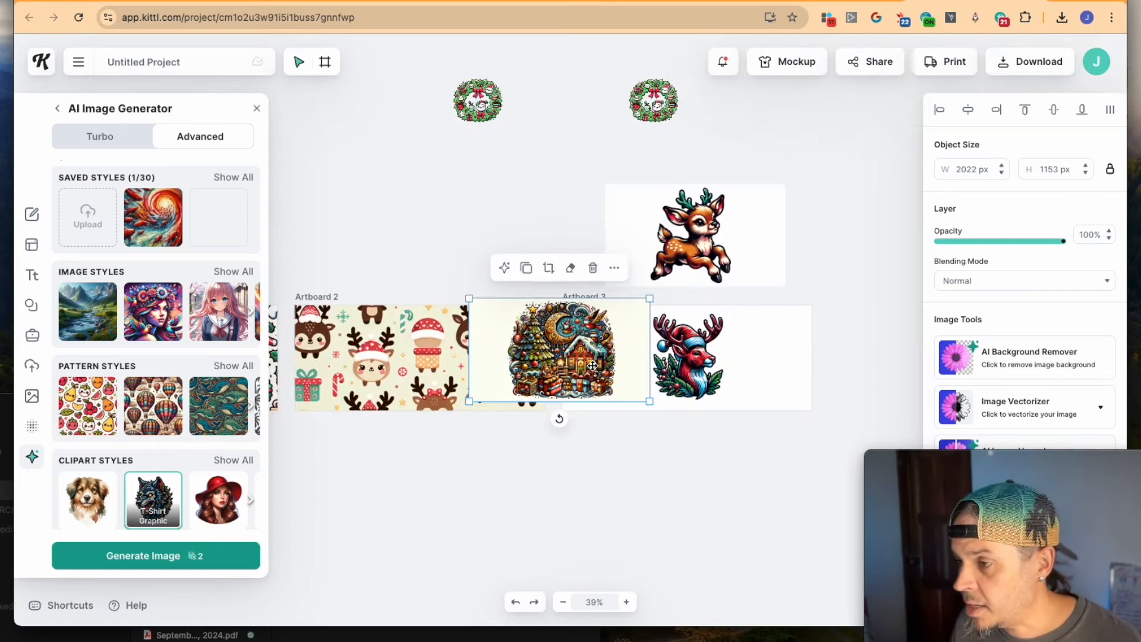
left_click_drag(586, 358, 693, 367)
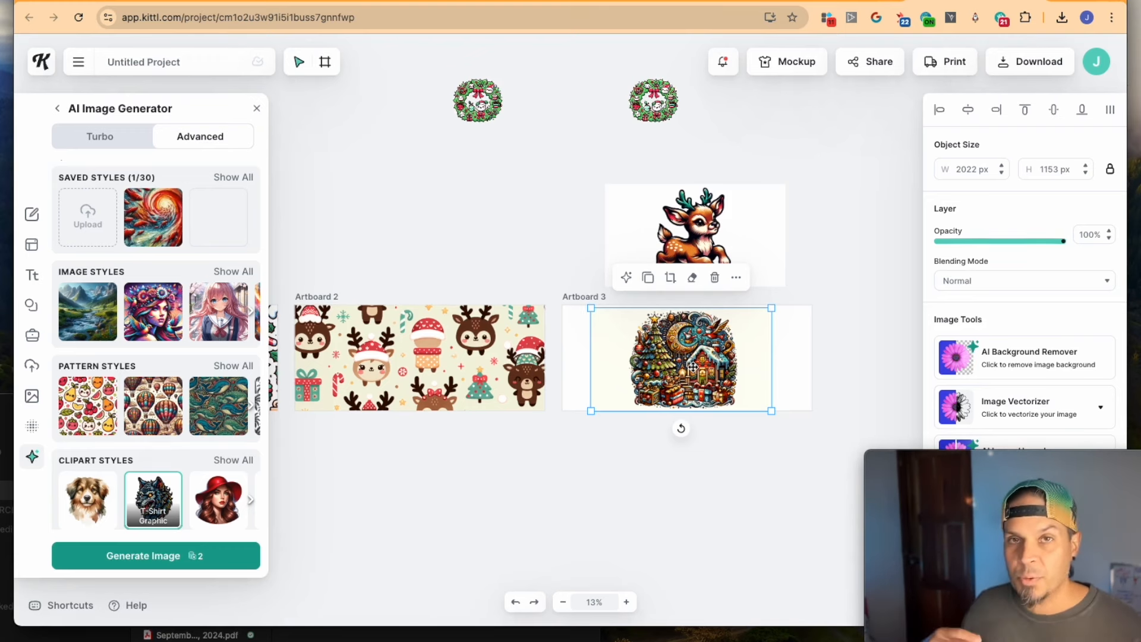
Step: Add a fourth blank 2794 × 1179 px artboard beside the reindeer head and move the Christmas scene onto its middle
scroll(674, 350, "up", 5)
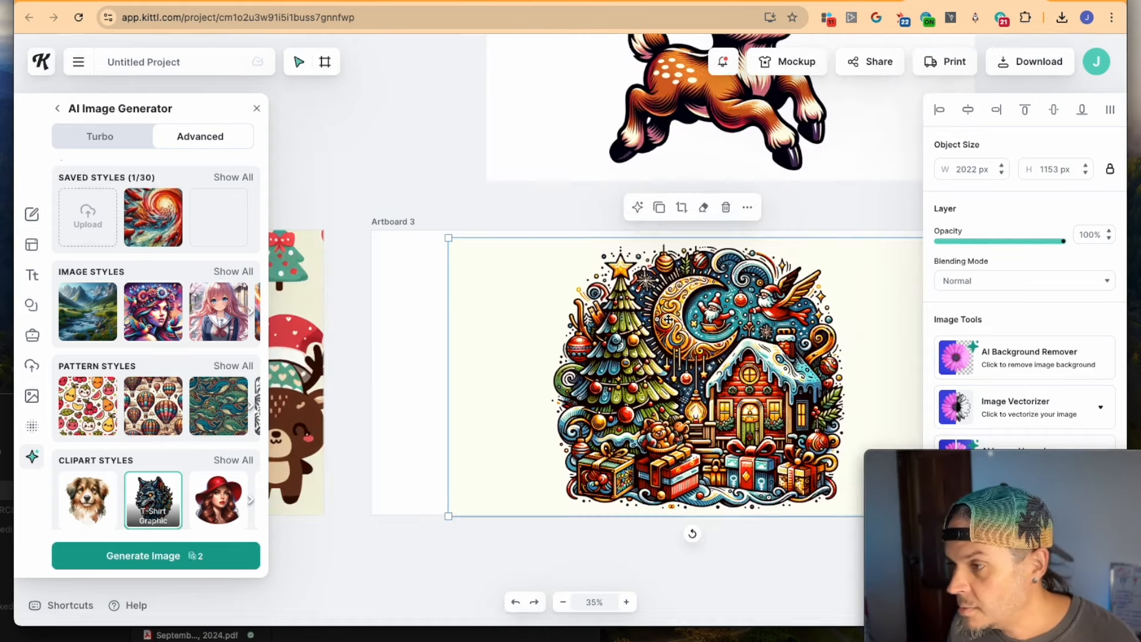
scroll(507, 193, "right", 2)
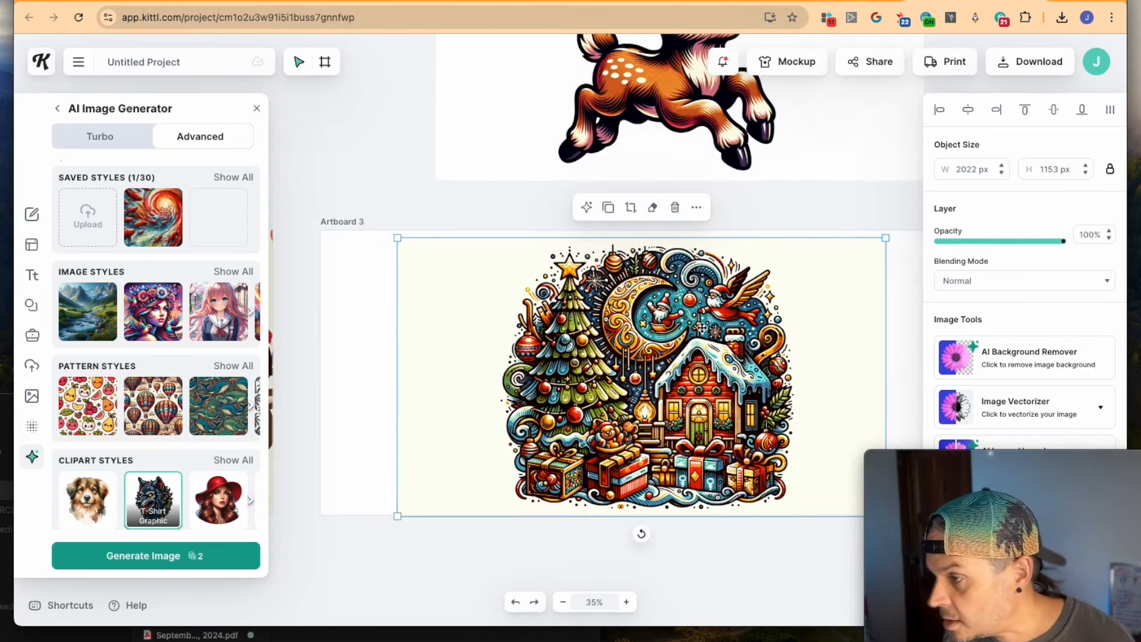
scroll(702, 327, "right", 2)
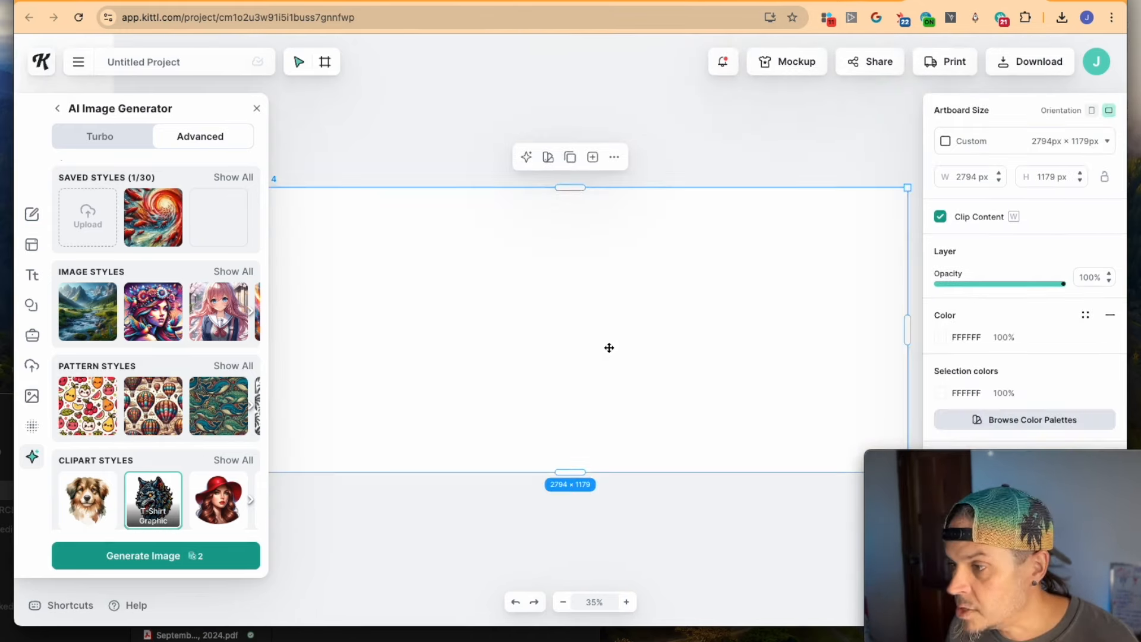
scroll(608, 347, "down", 5)
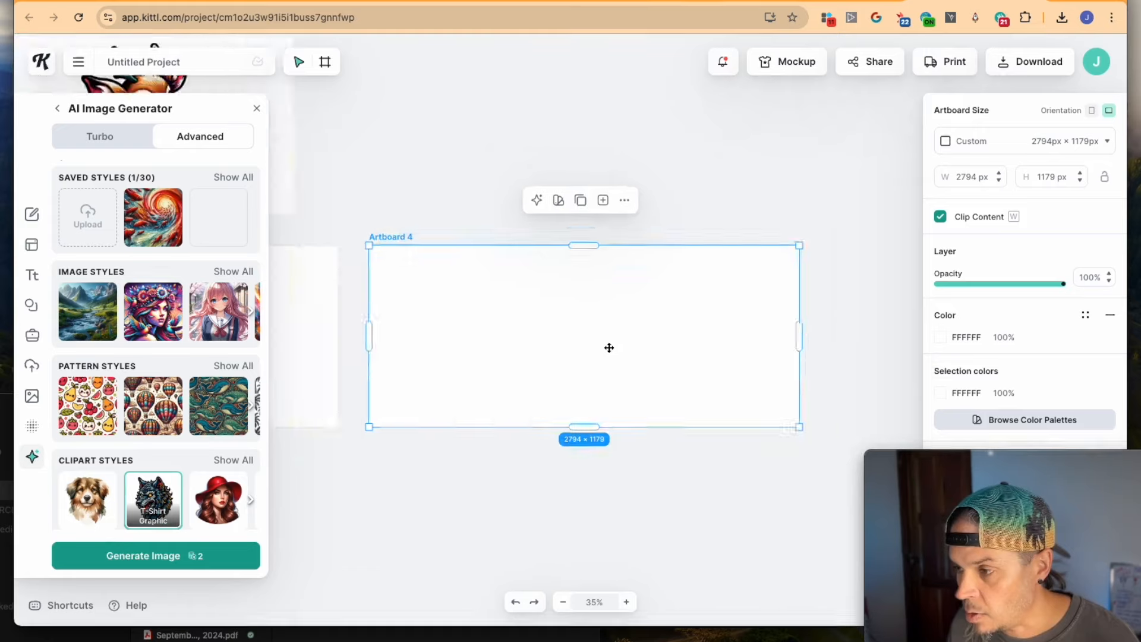
left_click(371, 344)
left_click_drag(367, 345, 600, 343)
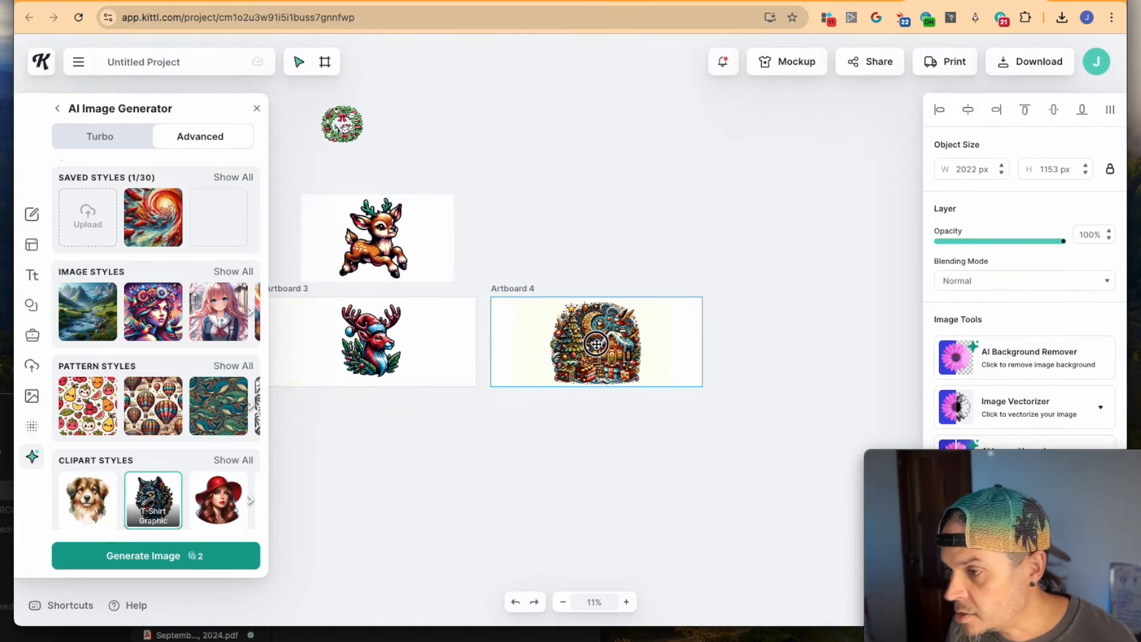
Step: Remove the cream background from the Christmas scene with the AI Background Remover
left_click(1003, 358)
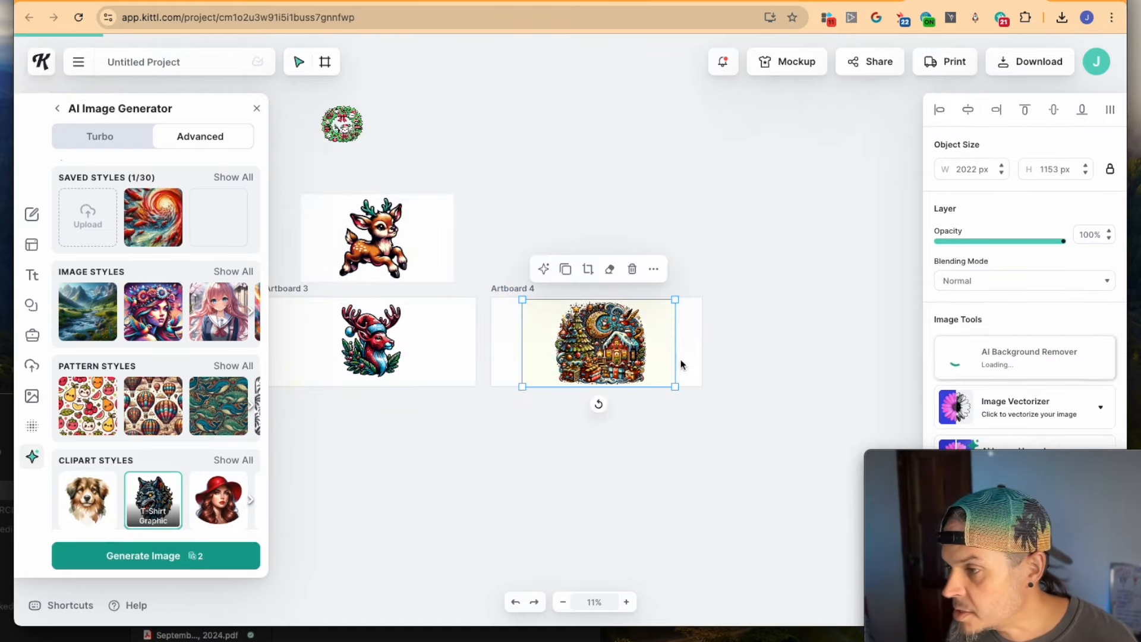
scroll(680, 361, "left", 3)
scroll(638, 286, "up", 5)
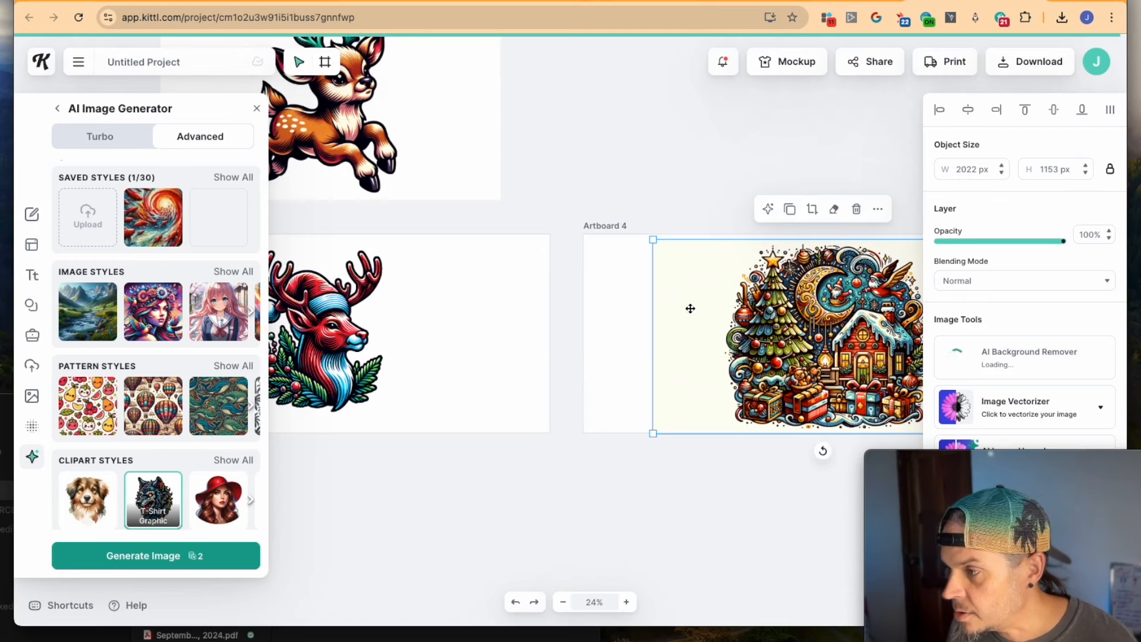
scroll(687, 305, "right", 3)
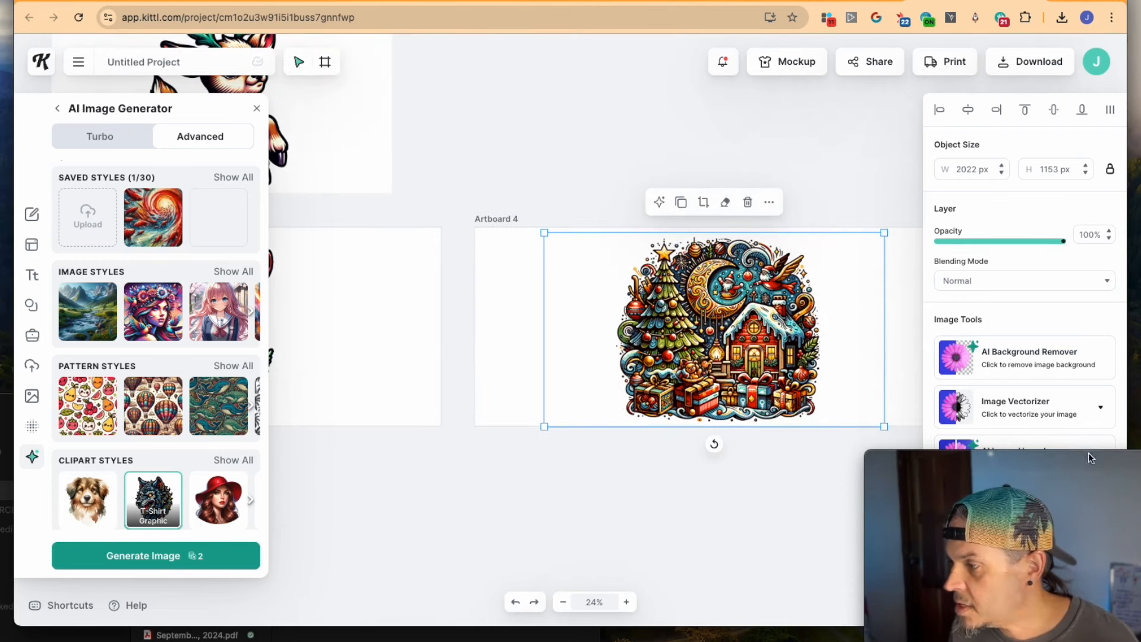
Step: Try a tan background colour (C0B590) on the fourth artboard, and return the background to white
left_click_drag(886, 458, 303, 388)
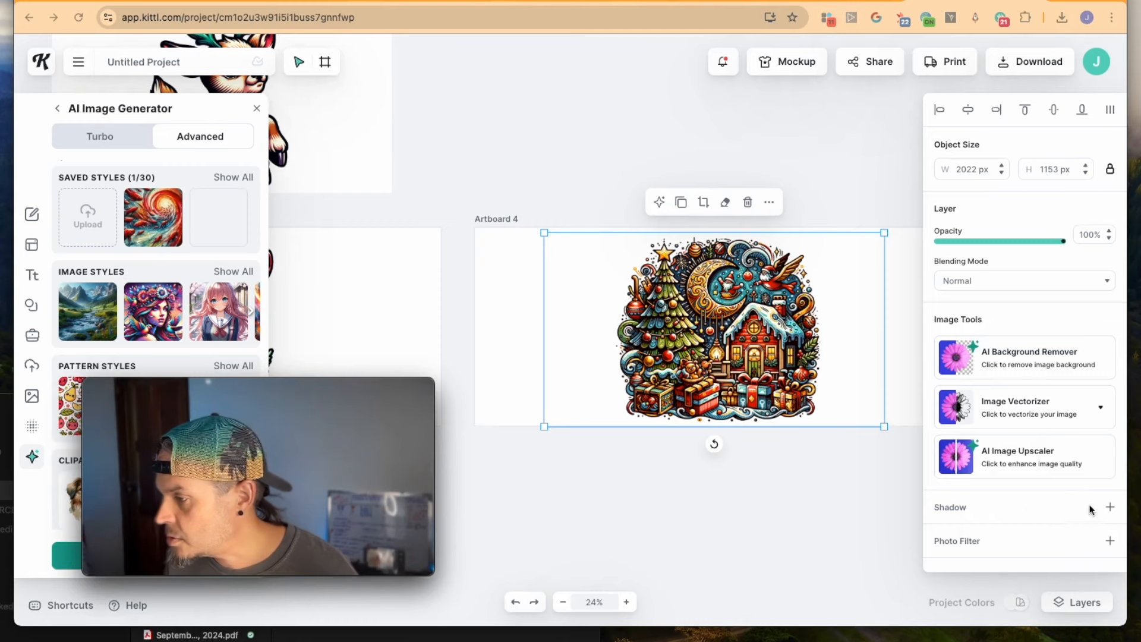
left_click(1086, 599)
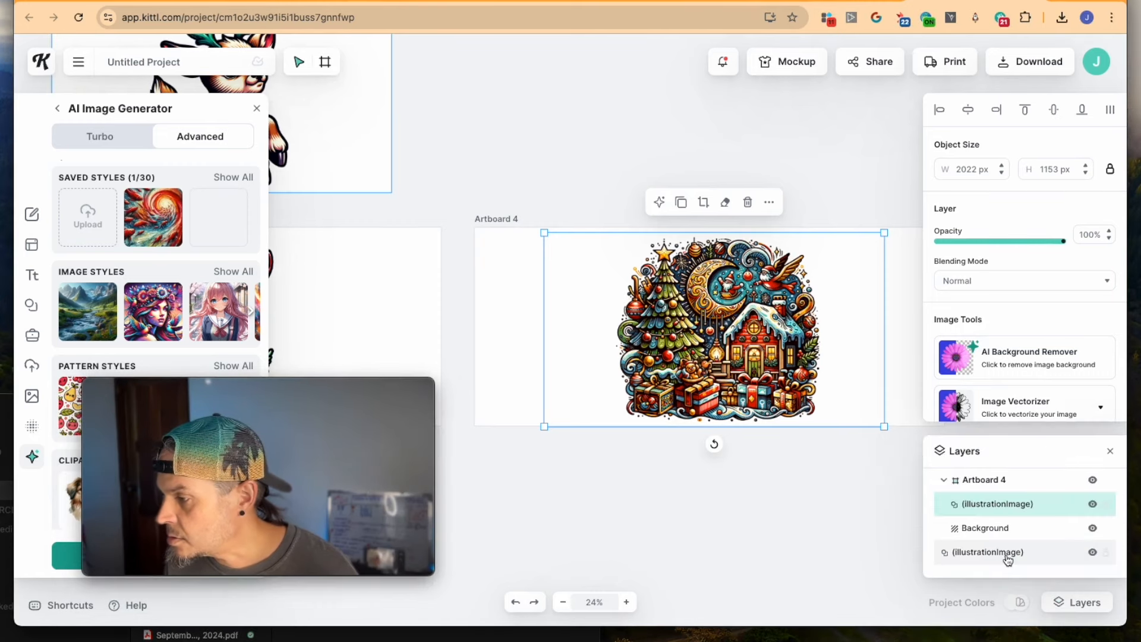
left_click(1002, 531)
left_click(940, 337)
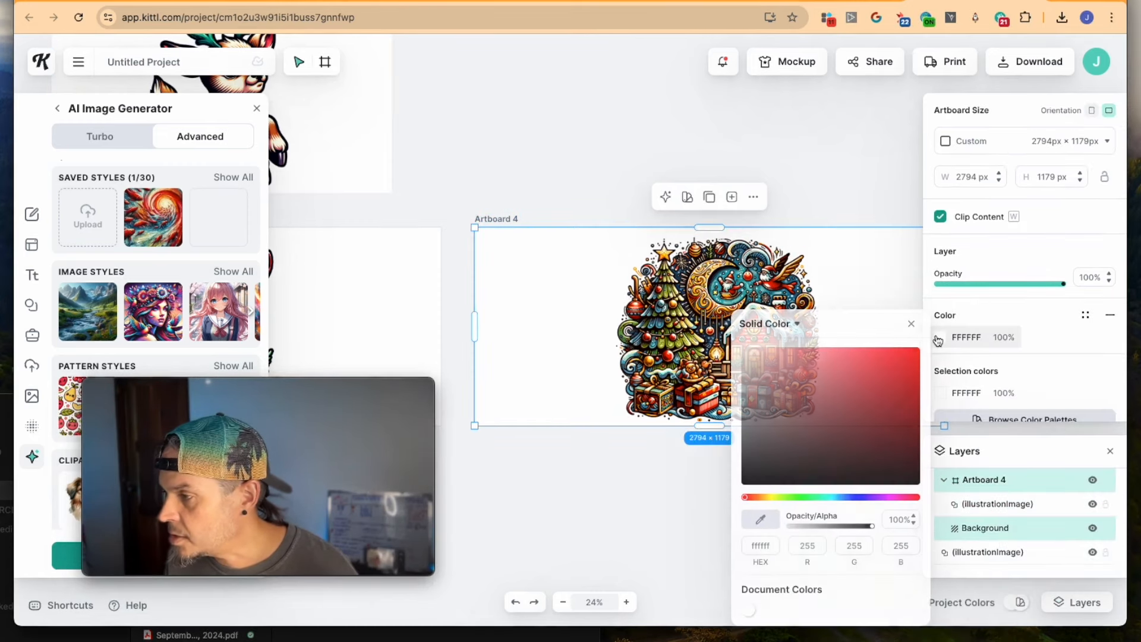
left_click(871, 364)
left_click_drag(872, 365, 787, 386)
left_click(766, 496)
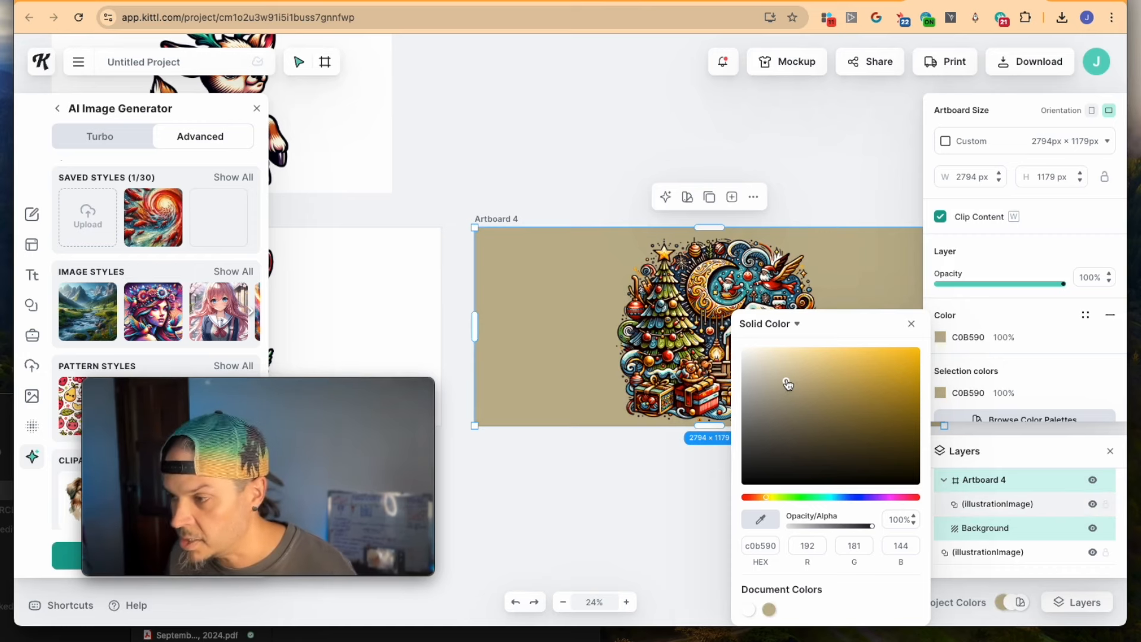
left_click_drag(786, 384, 718, 335)
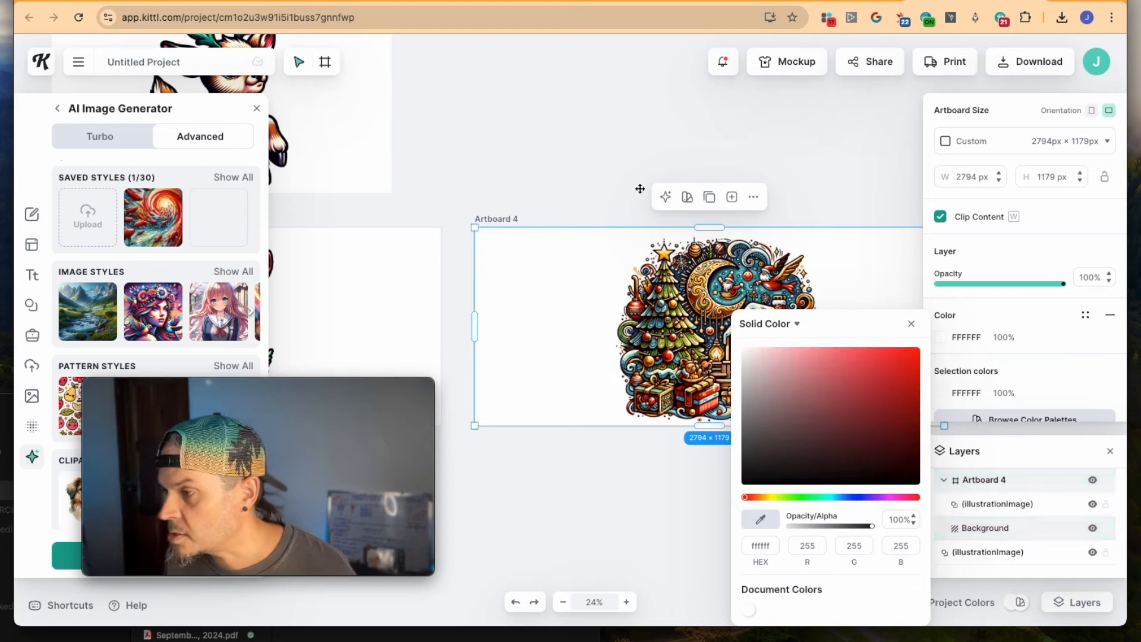
left_click(573, 161)
Step: Download all four artboards as 2794 × 1179 px PNG files at 300 DPI with background removal and quality optimization on
scroll(540, 238, "left", 6)
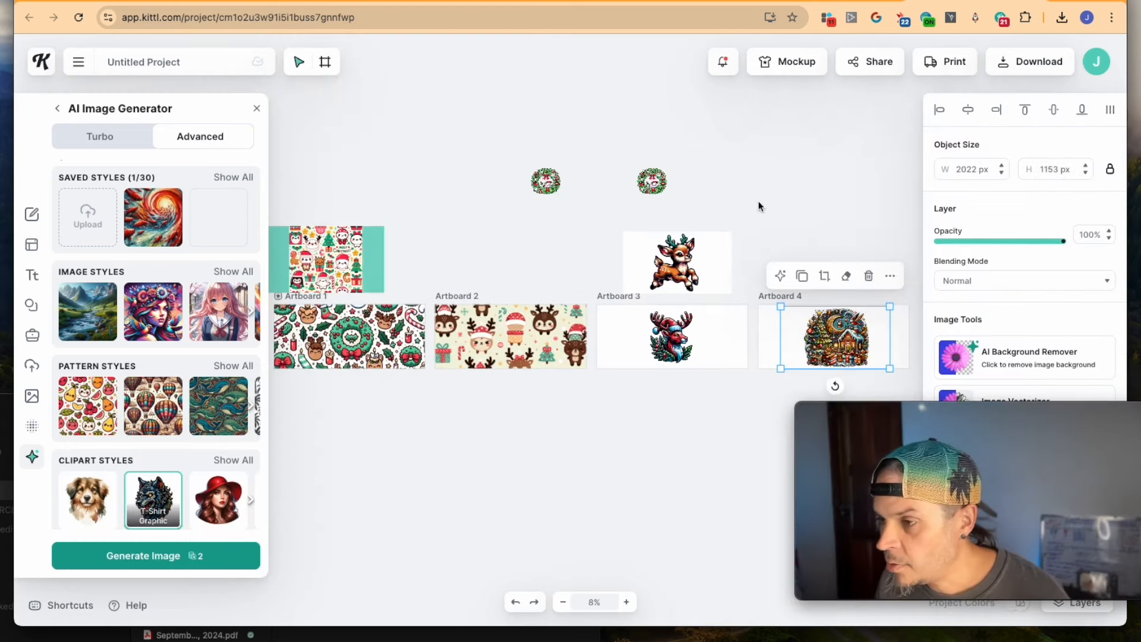
left_click(758, 206)
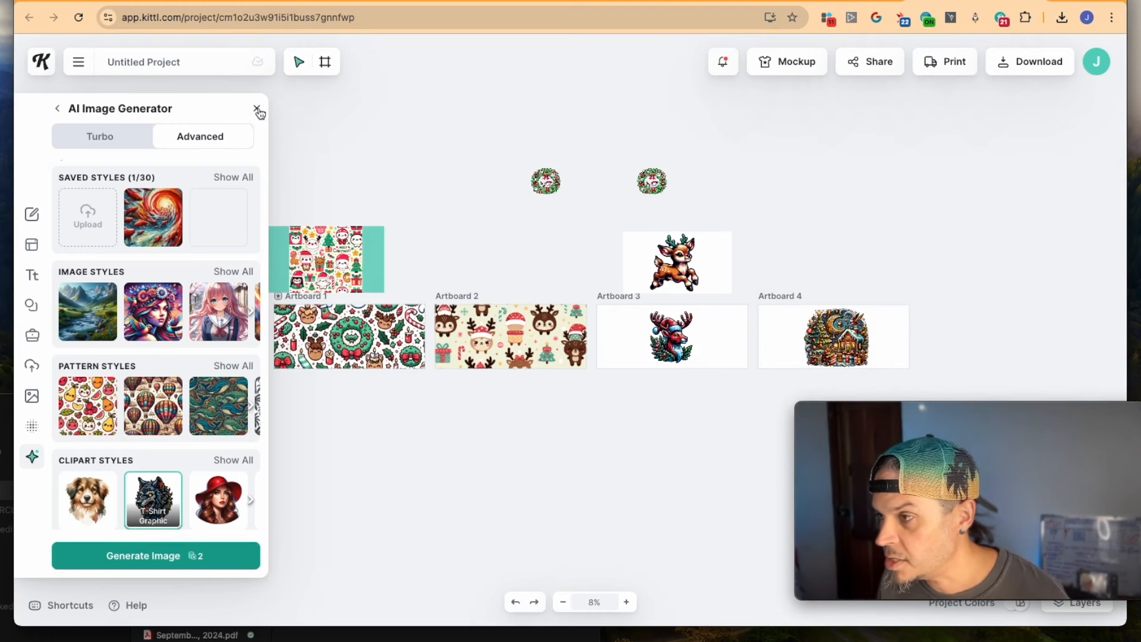
scroll(993, 179, "left", 1)
left_click(1010, 65)
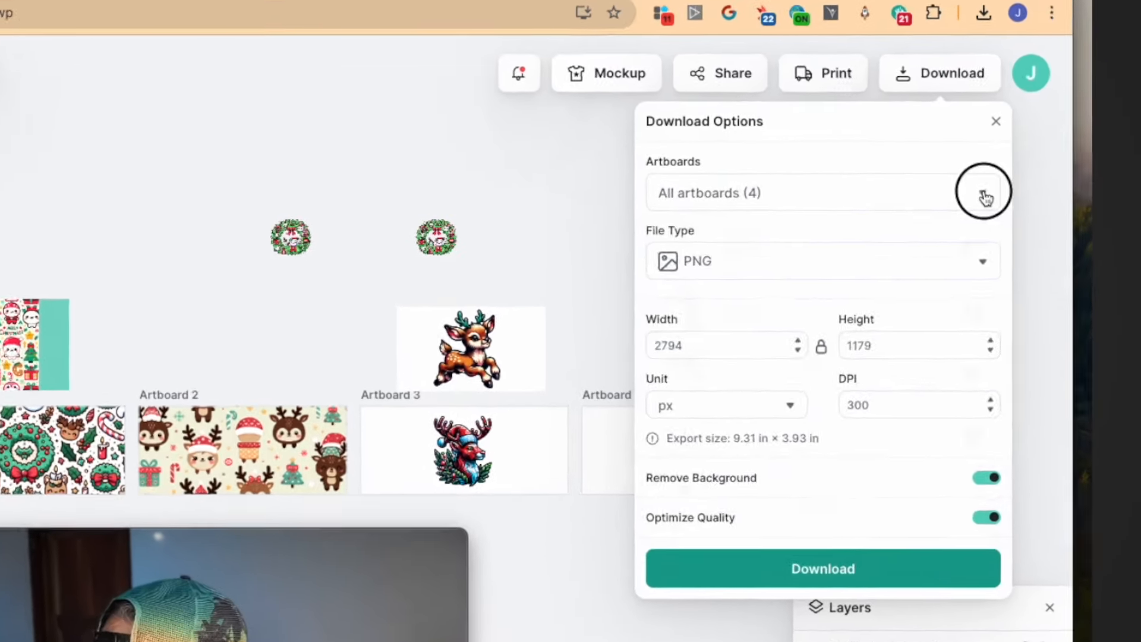
left_click(1059, 150)
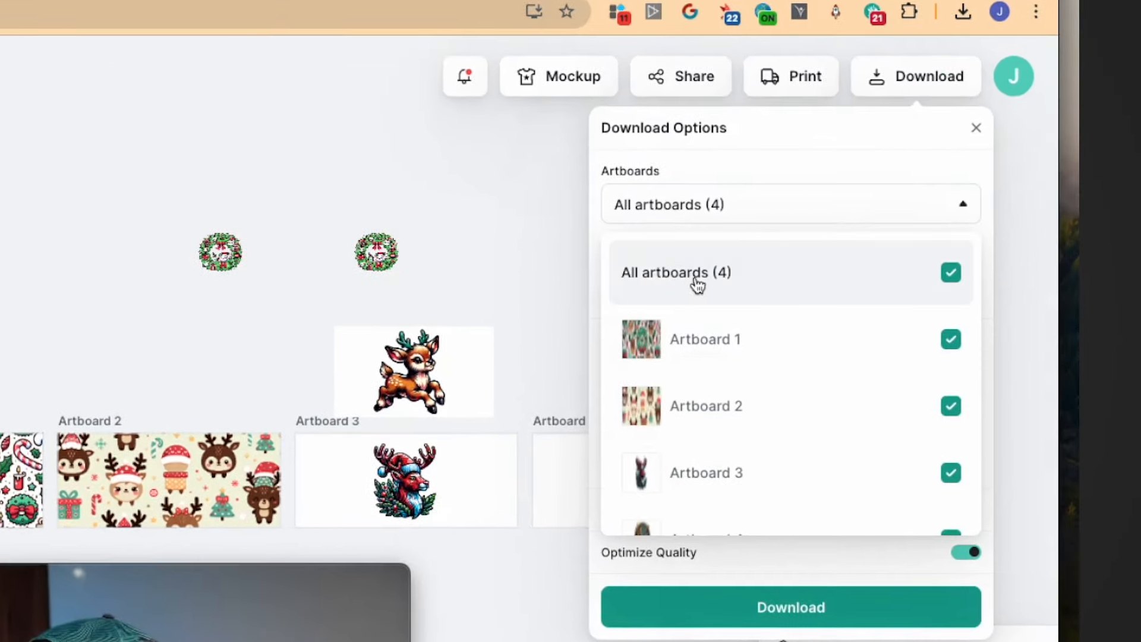
scroll(946, 309, "down", 1)
scroll(938, 330, "down", 1)
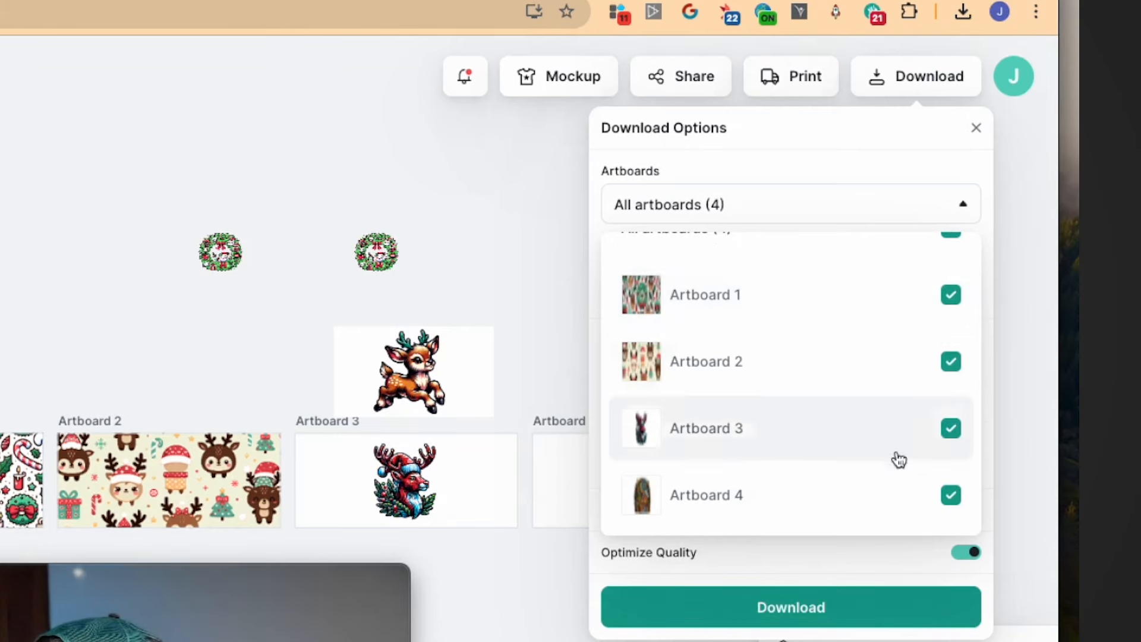
scroll(918, 415, "up", 1)
left_click(917, 161)
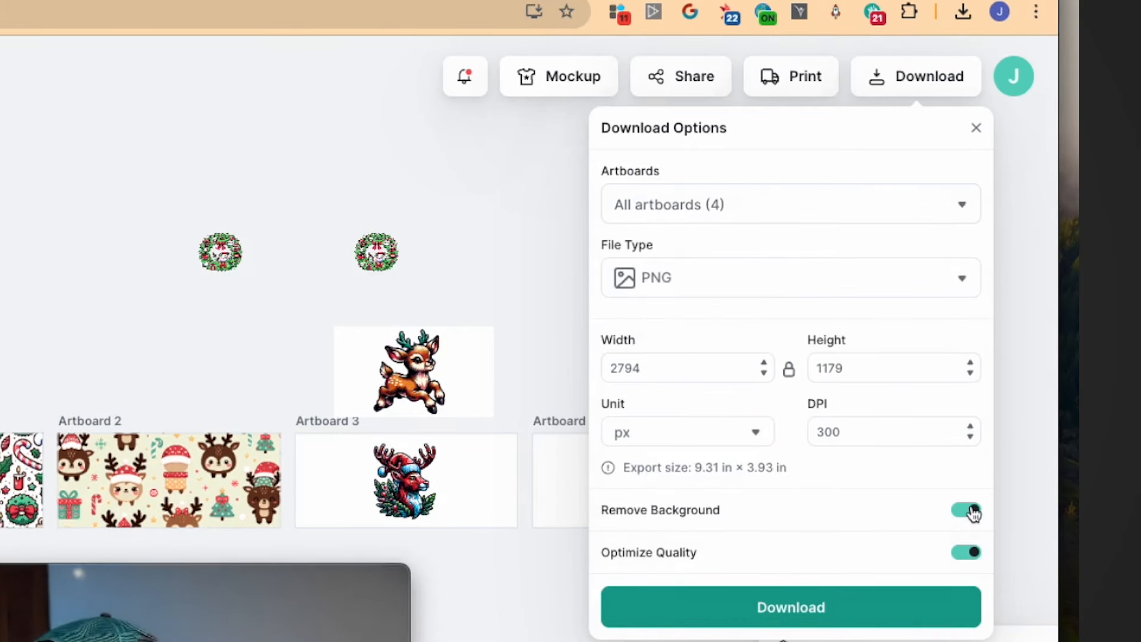
left_click(829, 606)
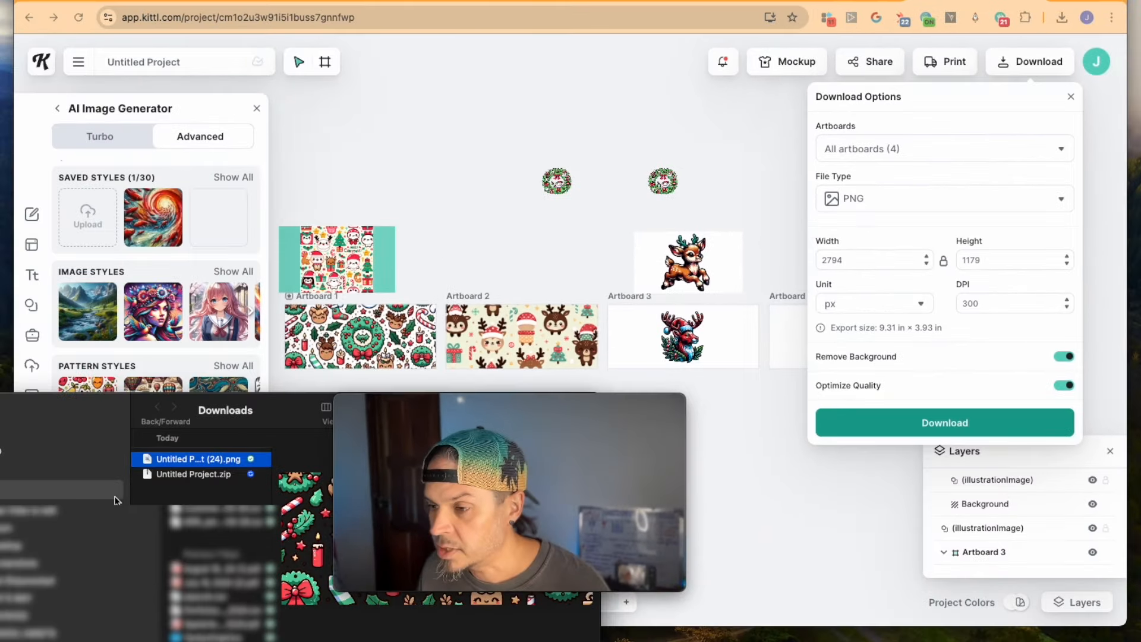
Step: In Finder's Downloads folder, extract Untitled Project.zip and preview the Artboard 2, Artboard 3 and Artboard 4 PNG files
left_click_drag(512, 402, 980, 402)
left_click(201, 475)
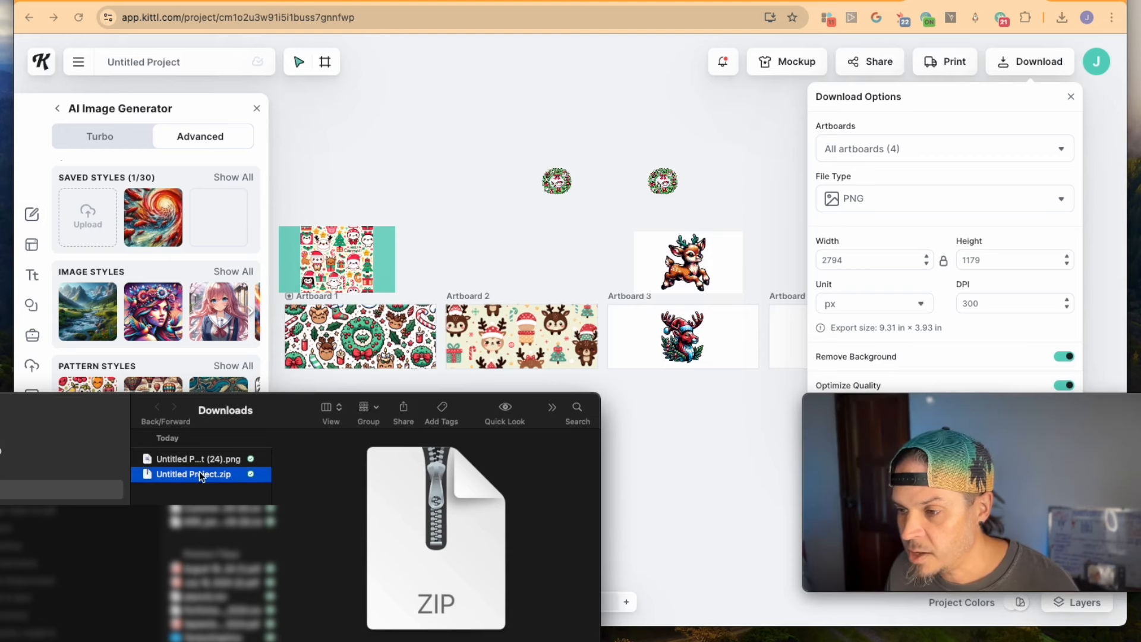
double_click(201, 475)
left_click(355, 401)
left_click(357, 416)
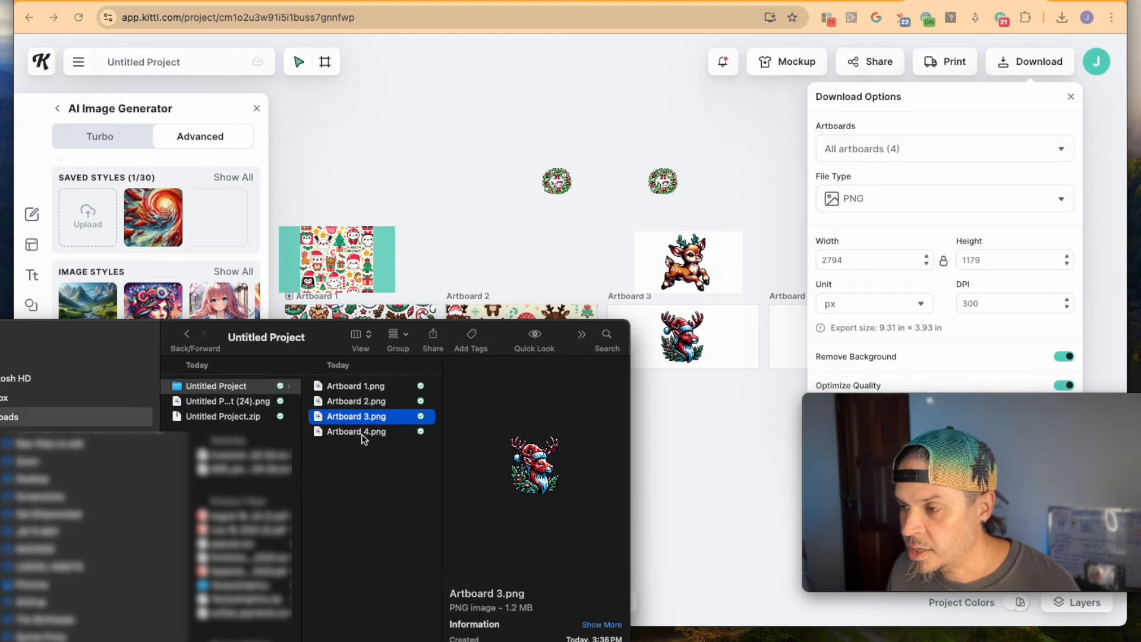
left_click(361, 432)
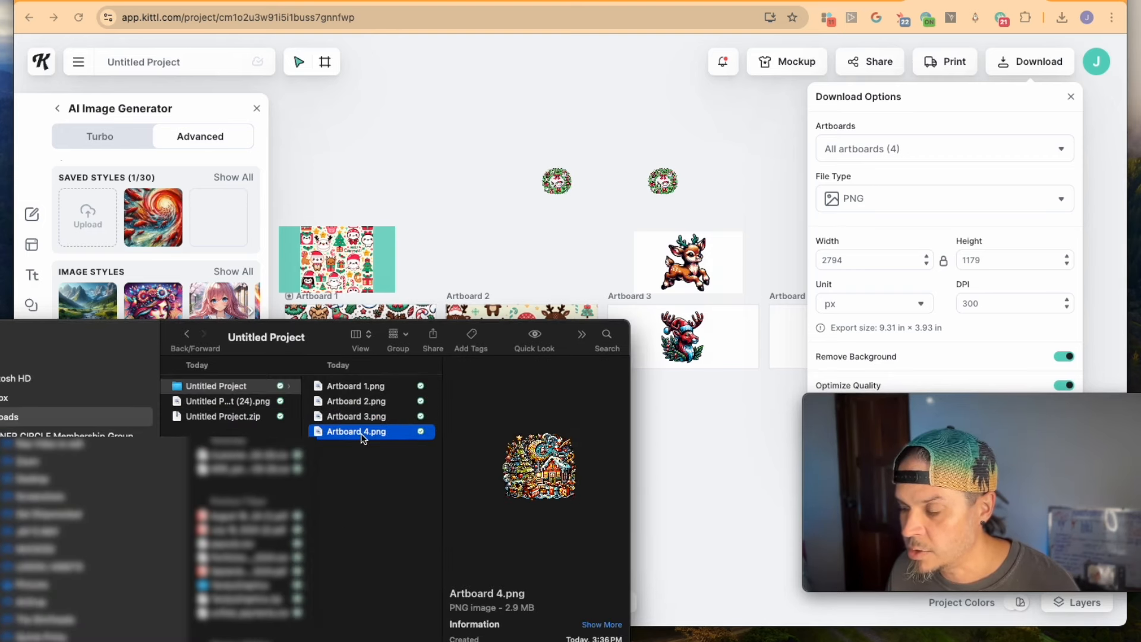
left_click(351, 418)
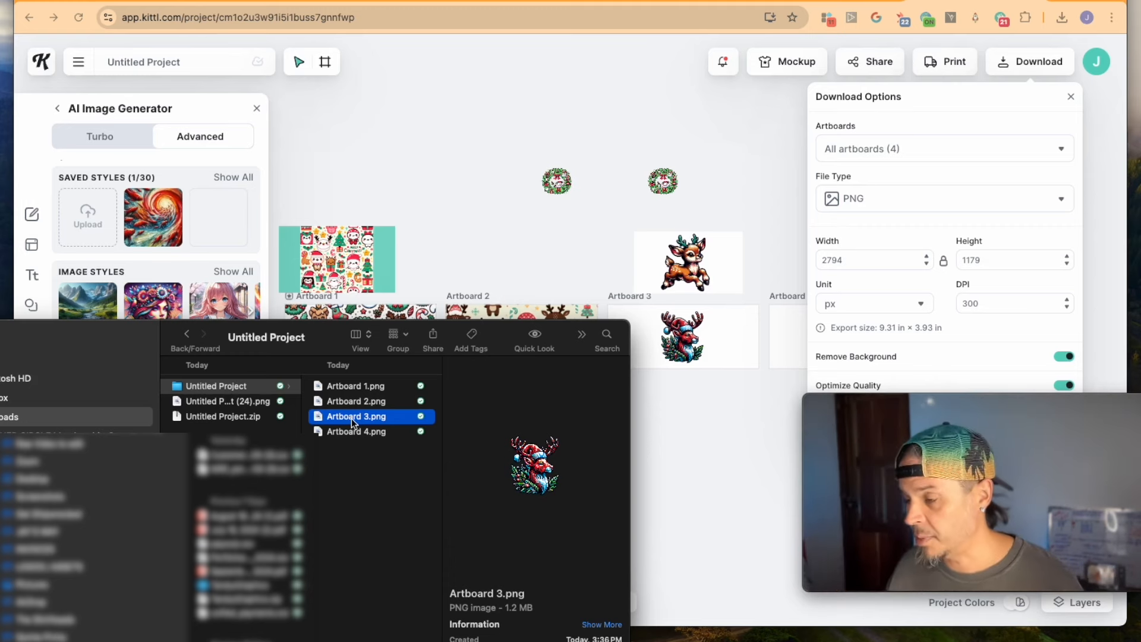
Step: Back in Kittl, open the AI Sets Generator and upload Artboard 3.png from the extracted folder as a saved style
left_click(94, 256)
left_click(48, 112)
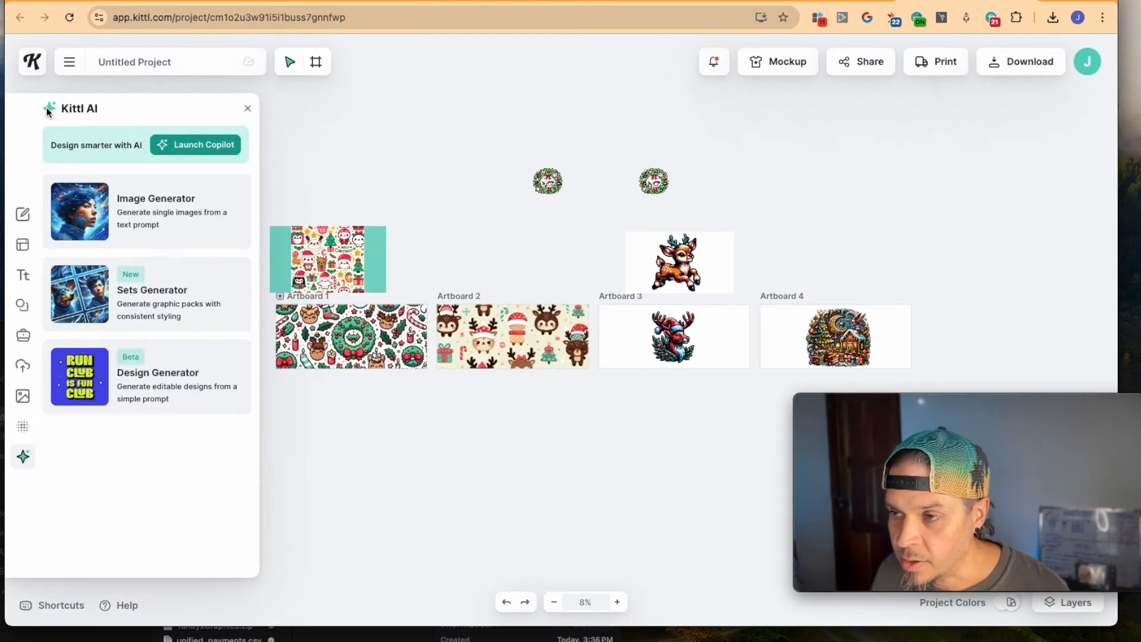
left_click(183, 302)
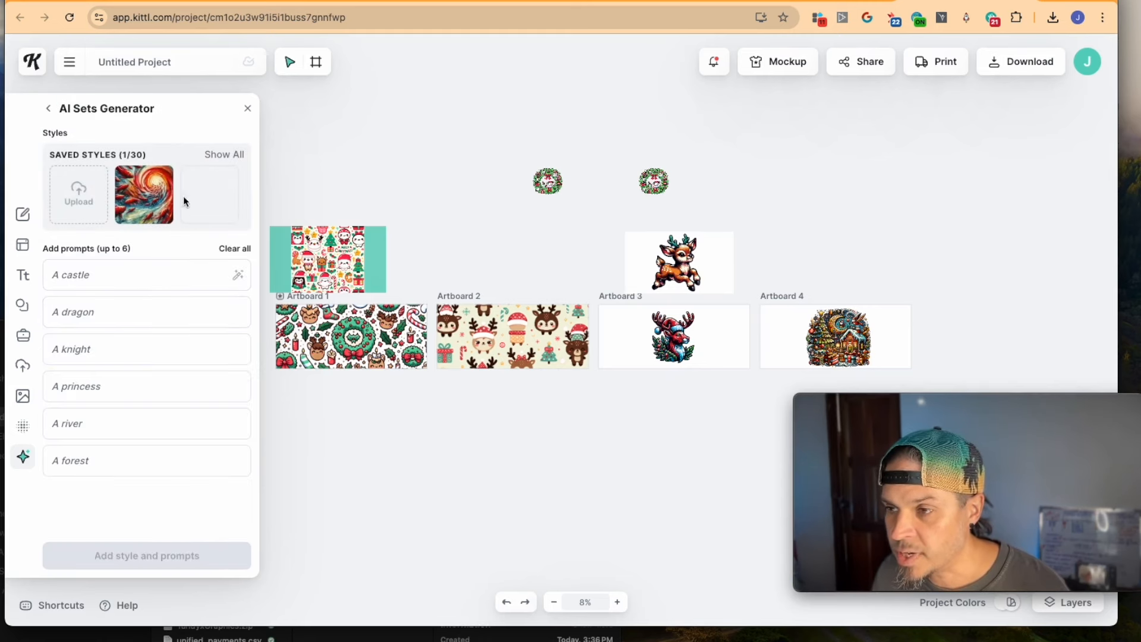
mouse_move(146, 201)
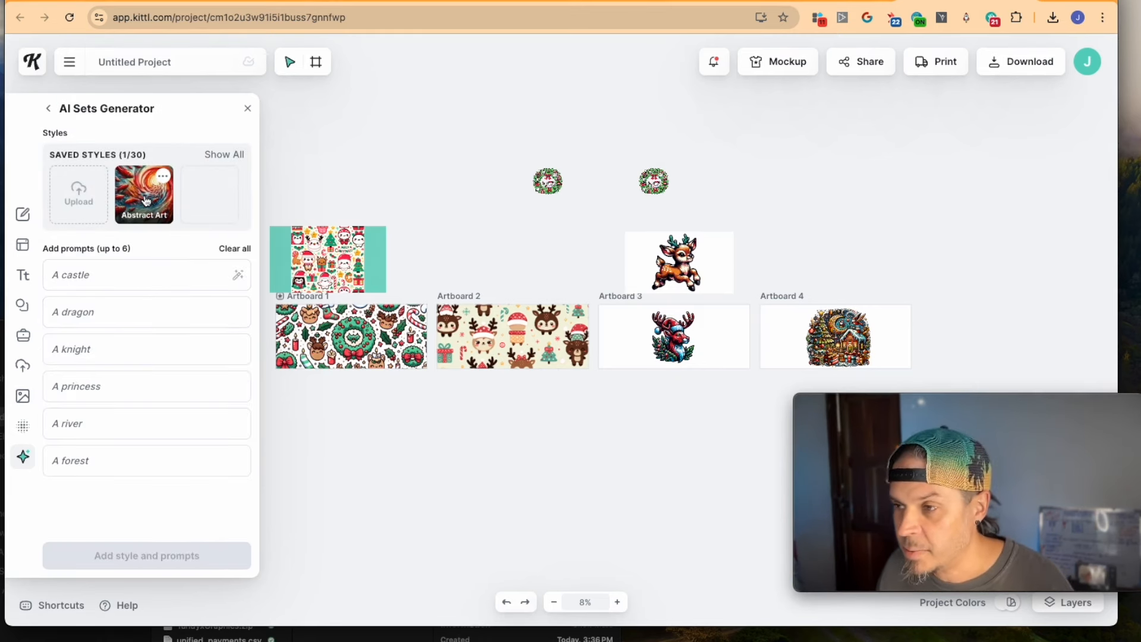
left_click(357, 633)
left_click_drag(364, 418, 81, 193)
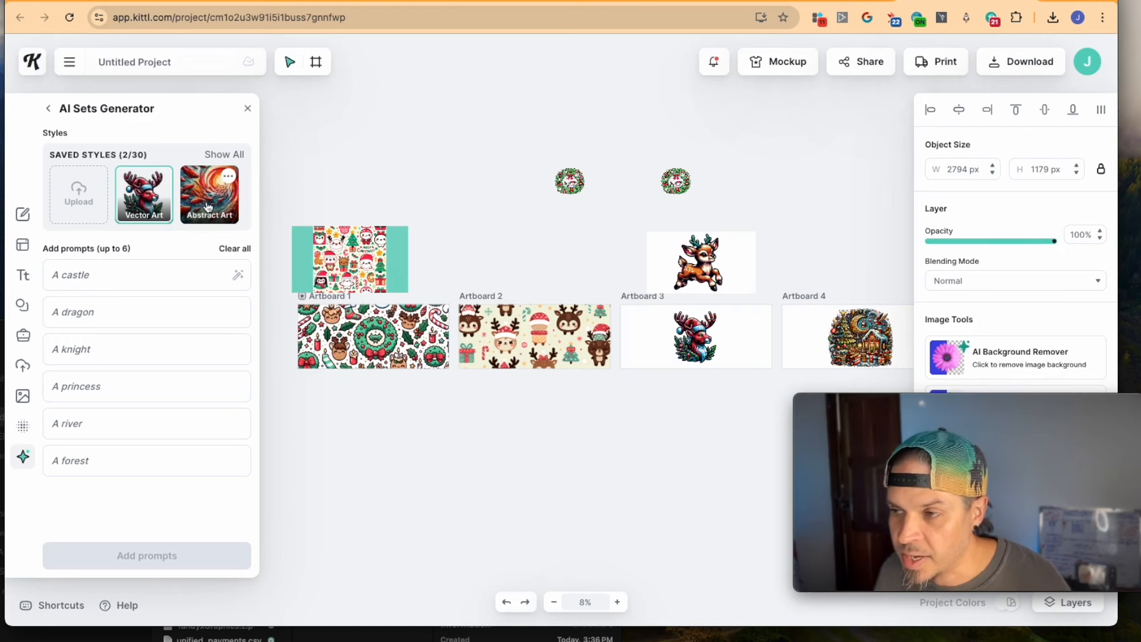
Step: Generate a Vector Art image set from the prompts santa claus, mrs. claus, reindeer and gingerbread man
left_click(115, 274)
type("santa")
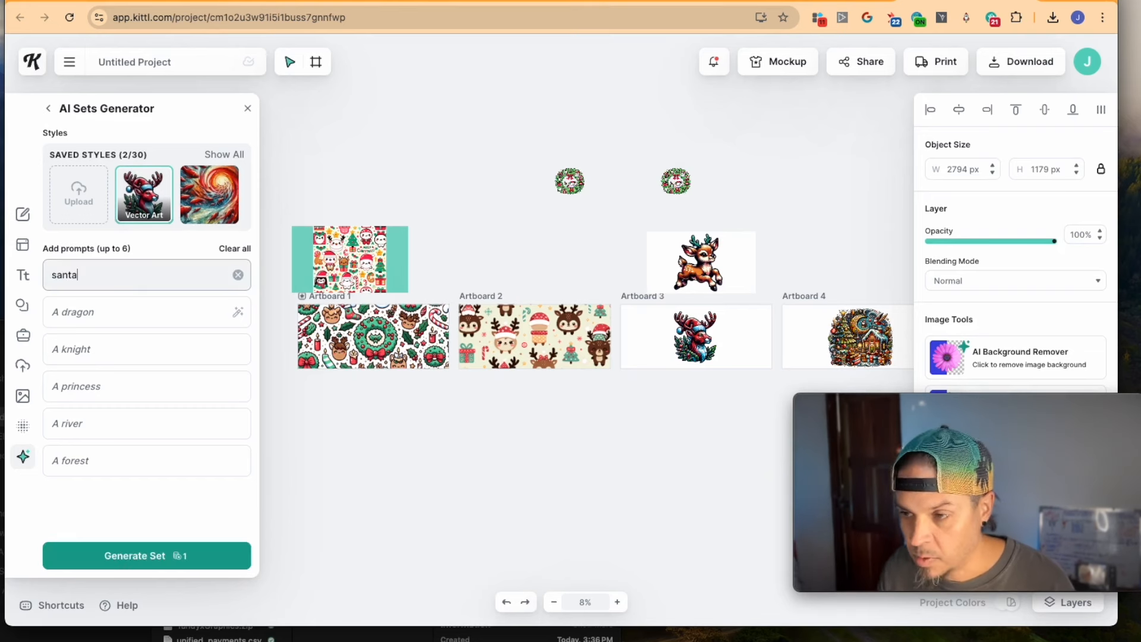
type(" claus")
left_click(100, 312)
type("mrs. claus")
left_click(94, 350)
type("reindeer")
left_click(76, 387)
type("gingerbread man")
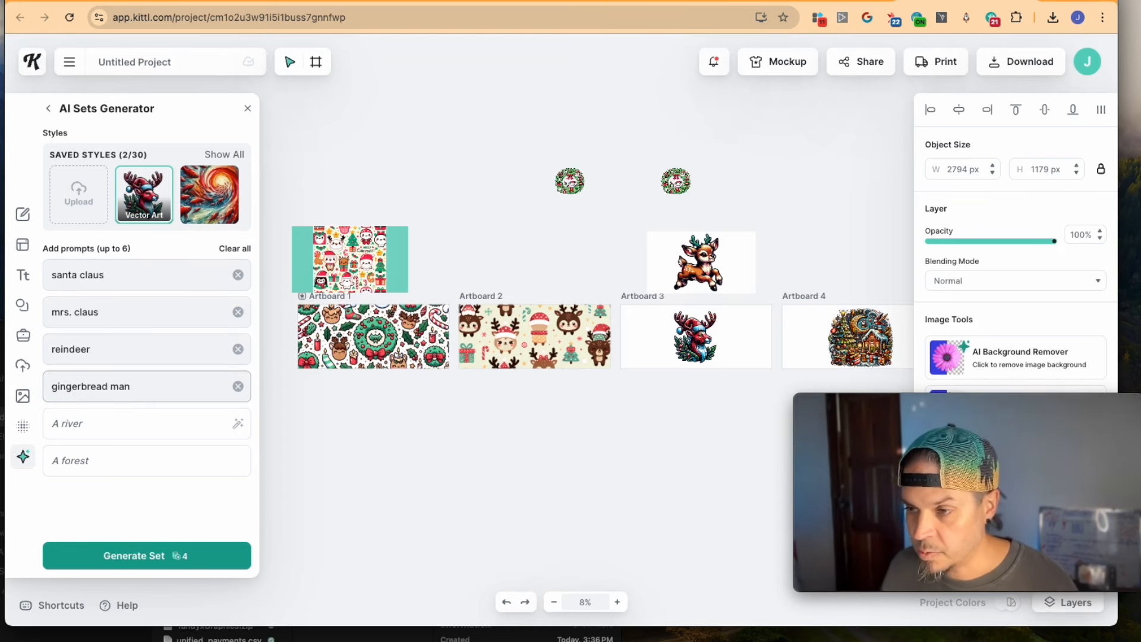
left_click(140, 556)
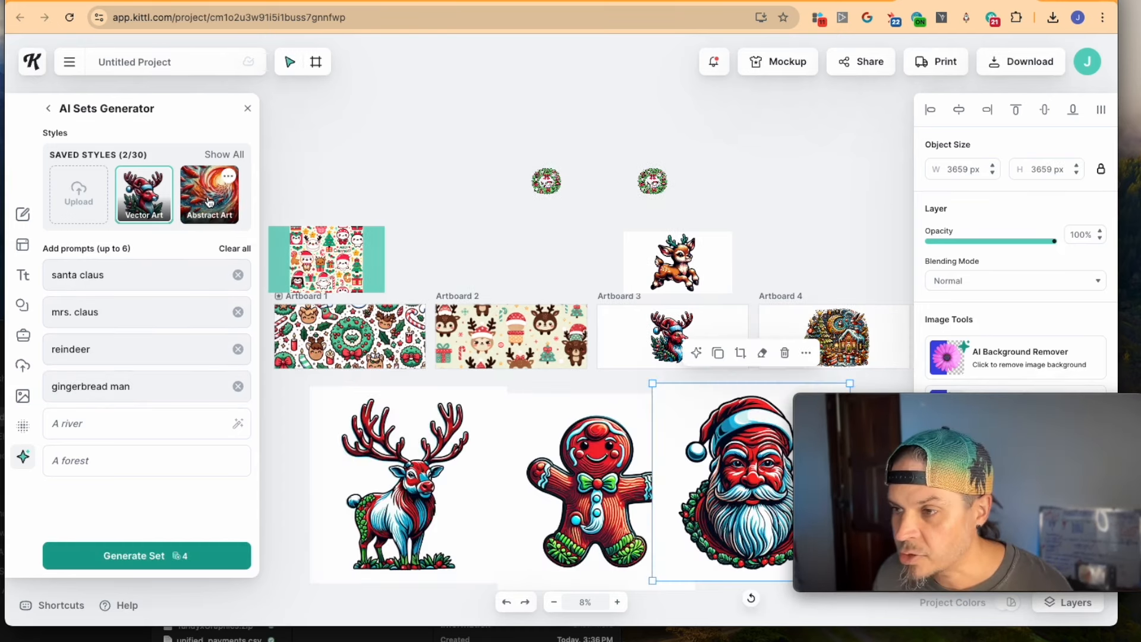
Step: Generate the same four prompts in the Abstract Art style and add all the resulting images to the canvas
left_click(209, 202)
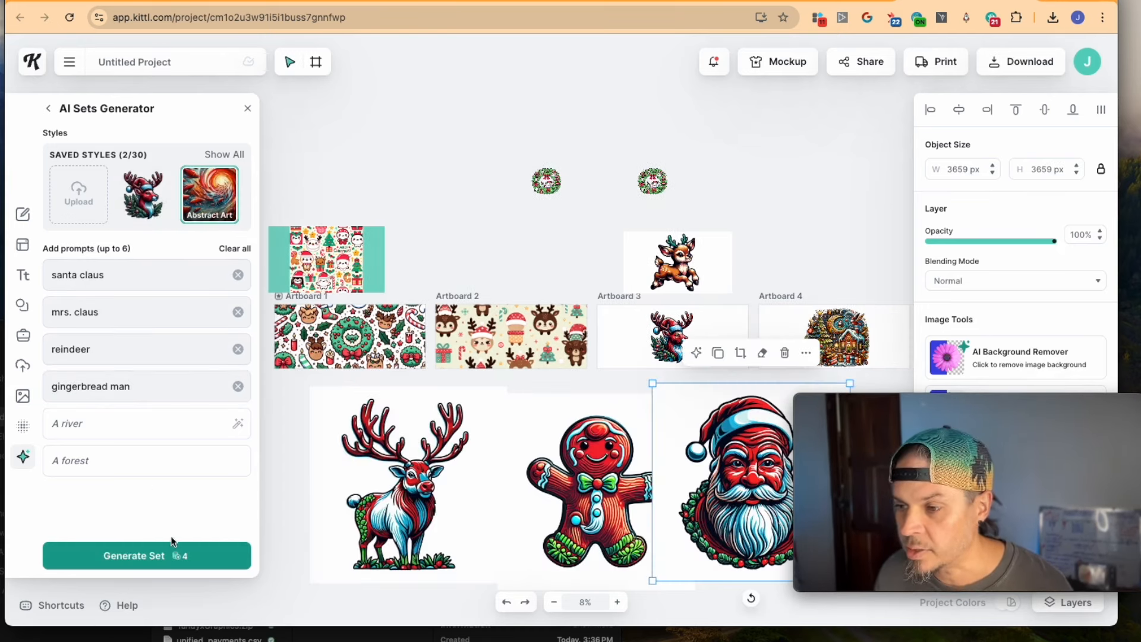
left_click(164, 559)
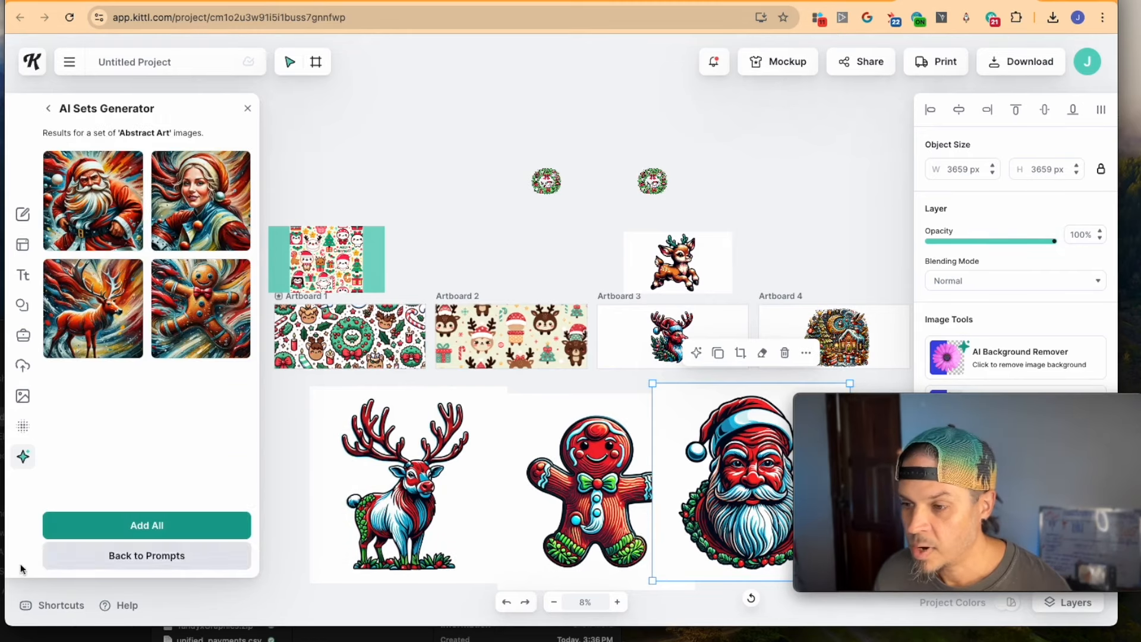
left_click(155, 532)
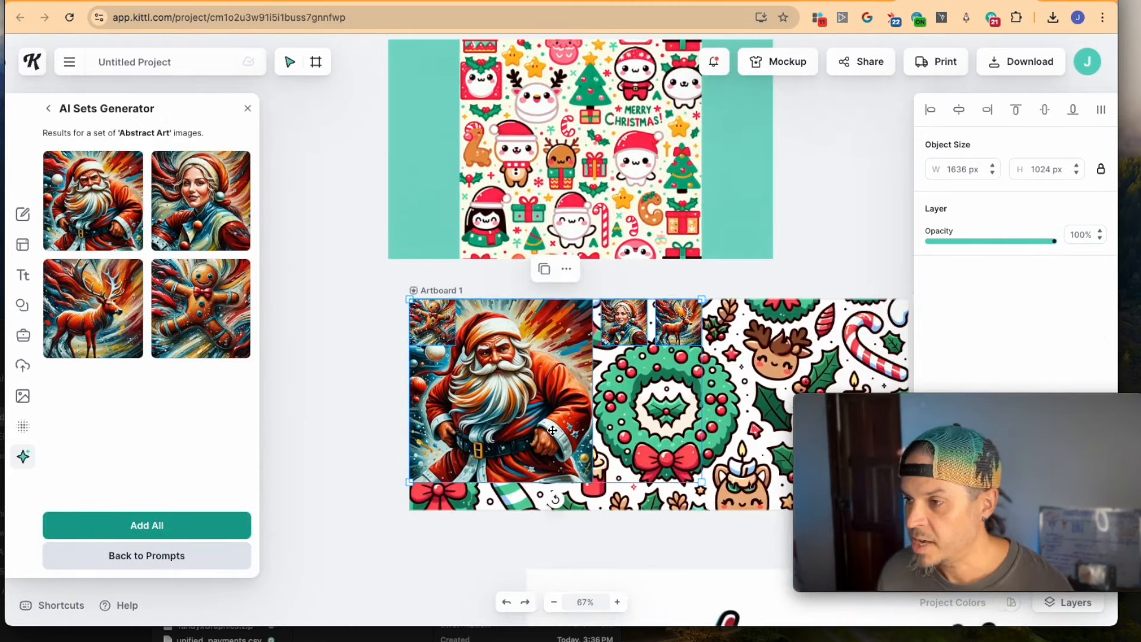
Step: Delete the large Vector Art set images below the artboards
scroll(547, 438, "down", 10)
left_click_drag(437, 517, 761, 558)
key("Delete")
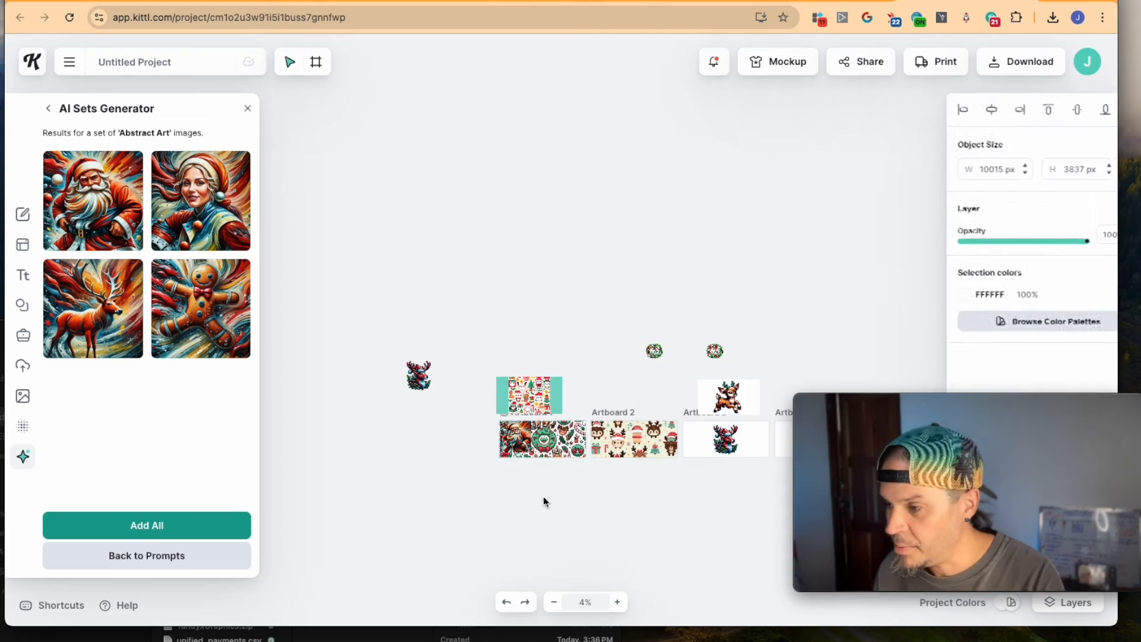
Step: Move the abstract images off Artboard 1 and group the enlarged Santa, gingerbread man and reindeer in a grid beside it
scroll(484, 493, "up", 1)
scroll(484, 493, "up", 5)
left_click(553, 224)
left_click_drag(553, 225, 486, 412)
left_click_drag(599, 332, 389, 210)
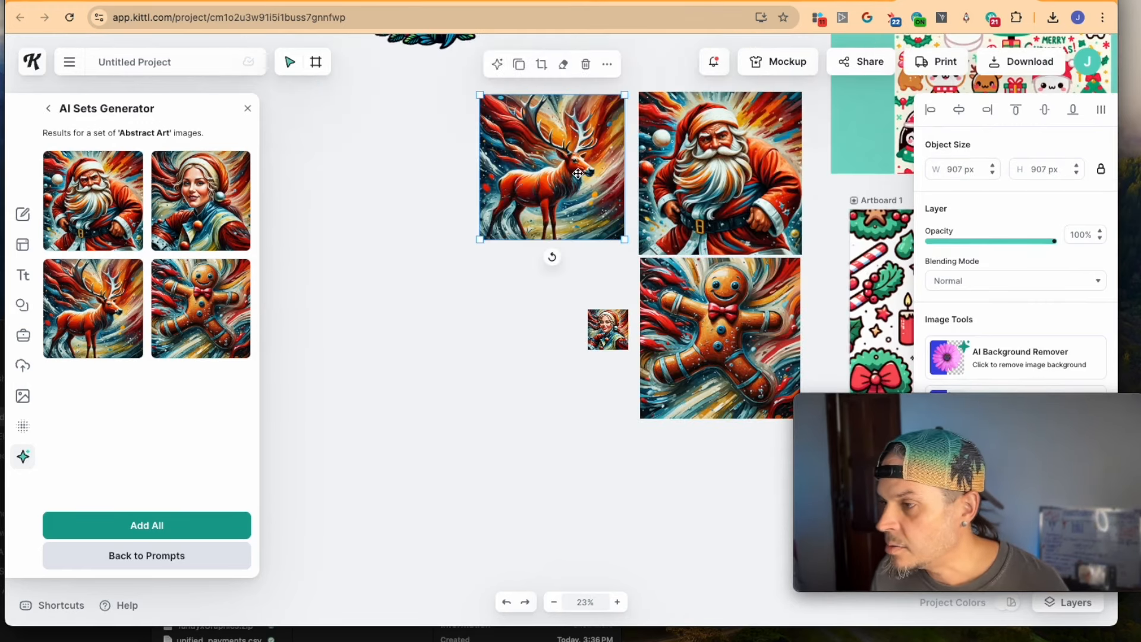
Step: Enlarge the Mrs. Claus image to about 1022 px and the reindeer to about 984 px, completing the two-by-two grid
left_click_drag(607, 344, 603, 341)
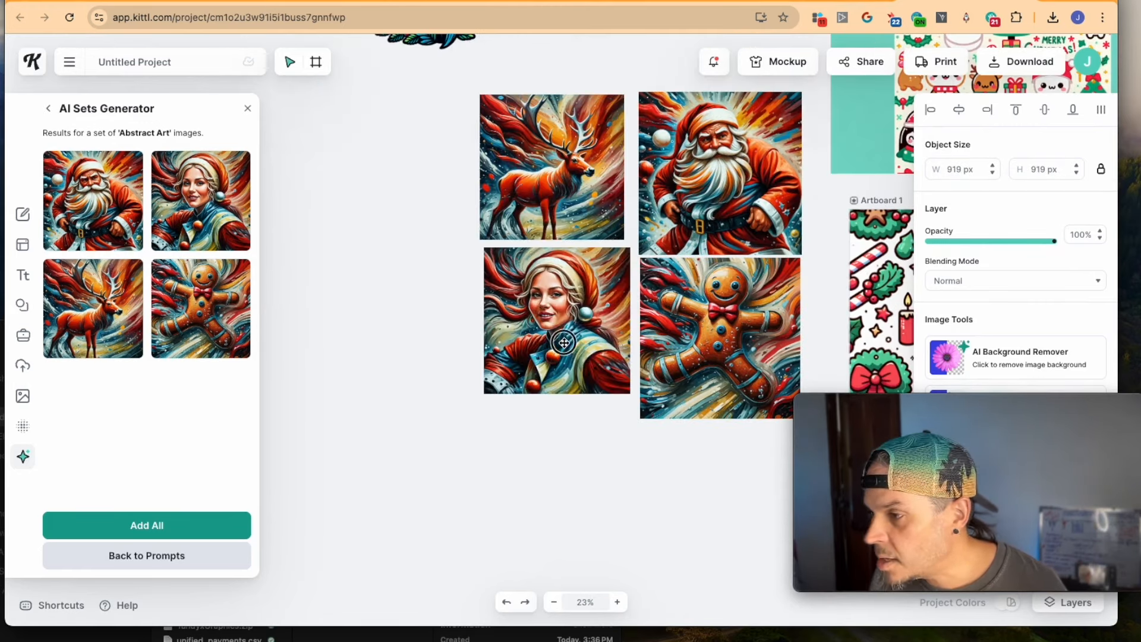
left_click_drag(563, 343, 564, 343)
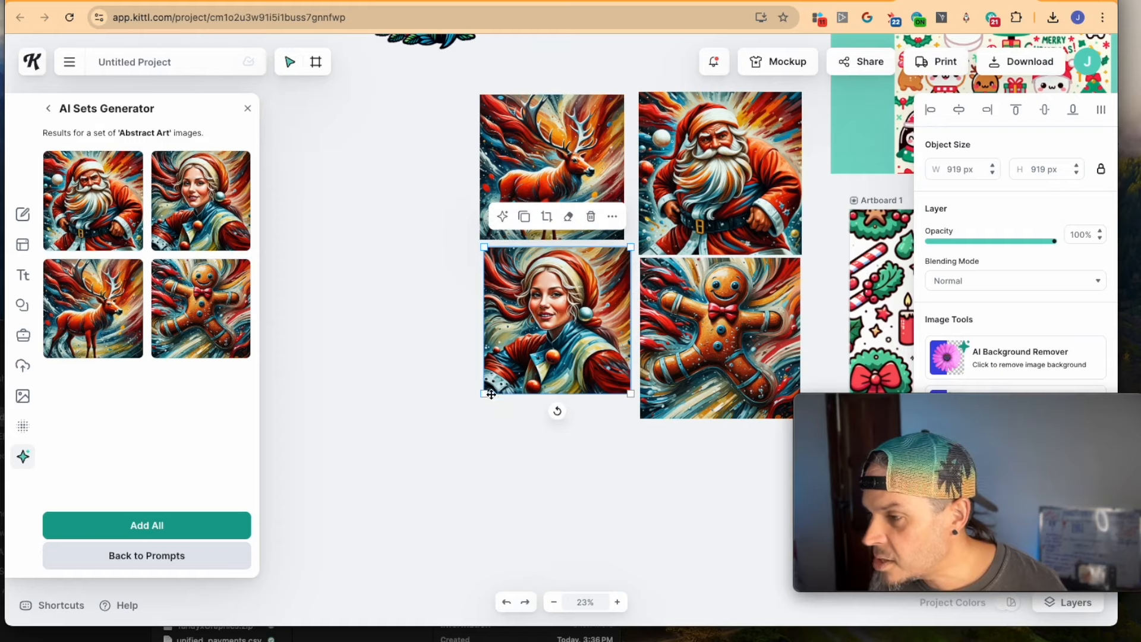
mouse_move(483, 395)
left_mouse_down()
mouse_move(467, 410)
mouse_move(503, 391)
left_mouse_up()
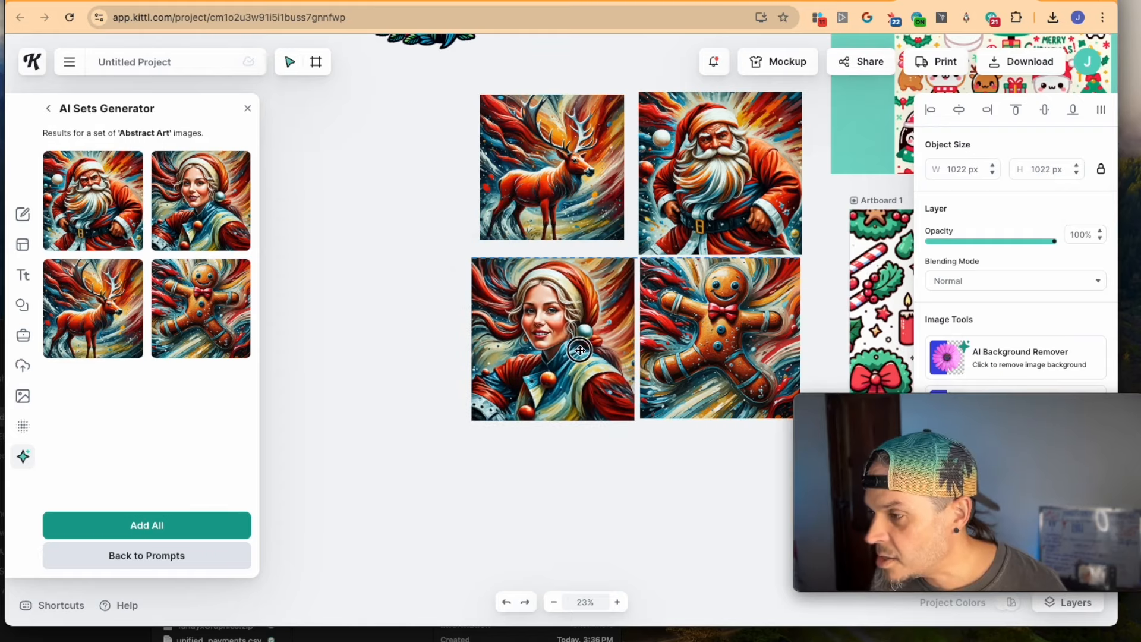
left_click(616, 171)
Step: Examine the four Abstract Art images up close for consistency of colours and painting style
scroll(621, 174, "up", 5)
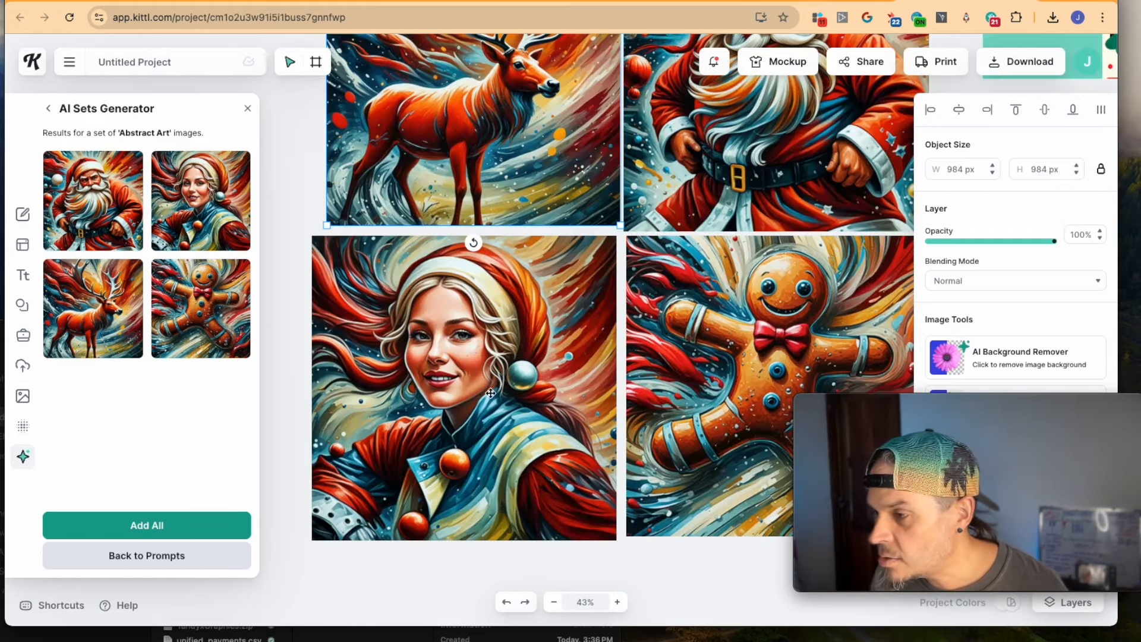
scroll(680, 307, "down", 4)
scroll(680, 308, "right", 3)
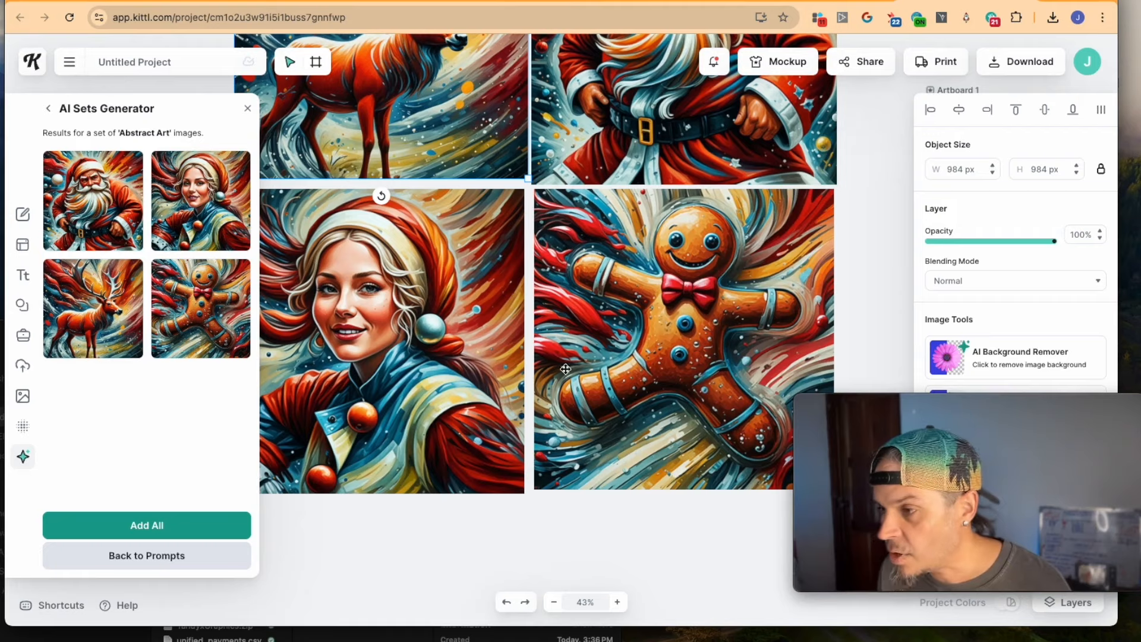
scroll(502, 250, "up", 3)
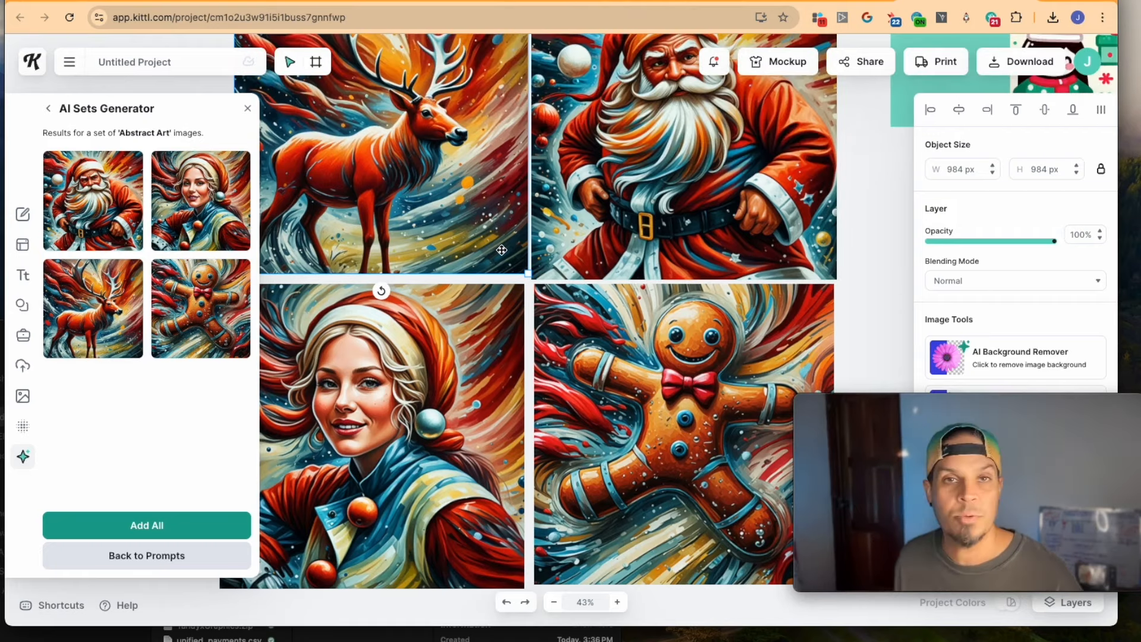
scroll(502, 249, "down", 2)
scroll(501, 249, "left", 1)
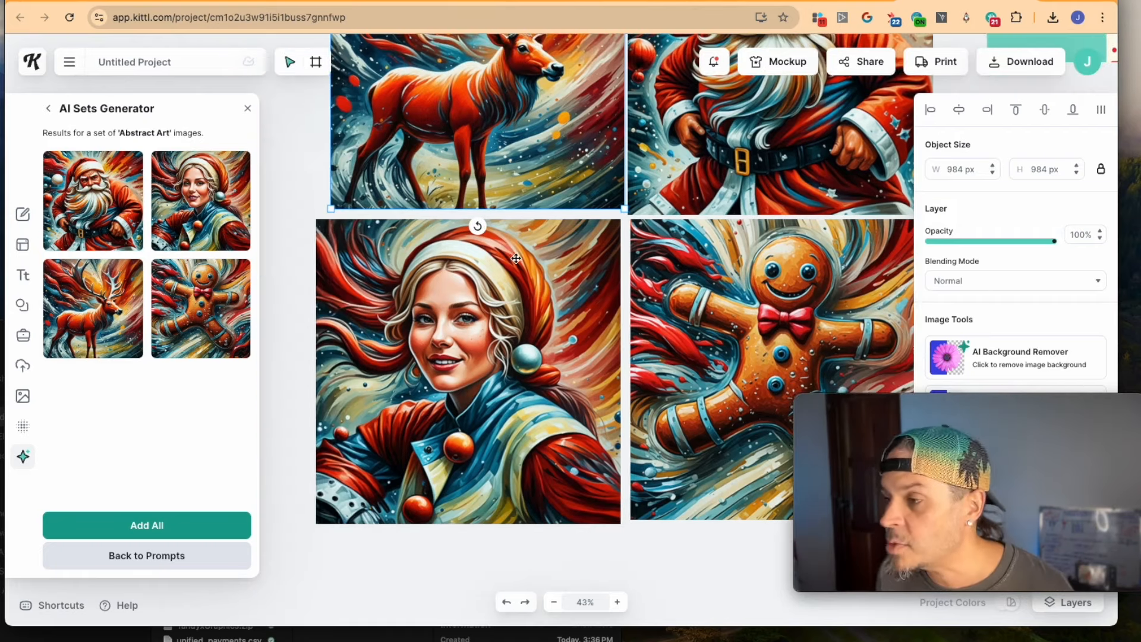
scroll(511, 255, "up", 5)
scroll(510, 256, "right", 2)
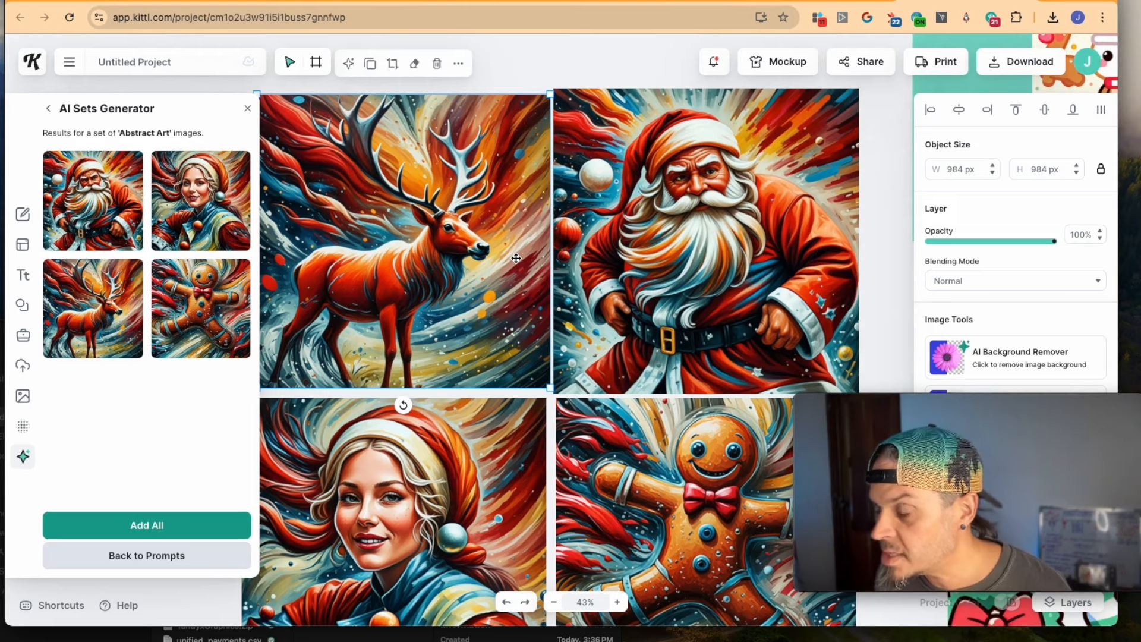
scroll(515, 257, "down", 3)
scroll(516, 258, "left", 1)
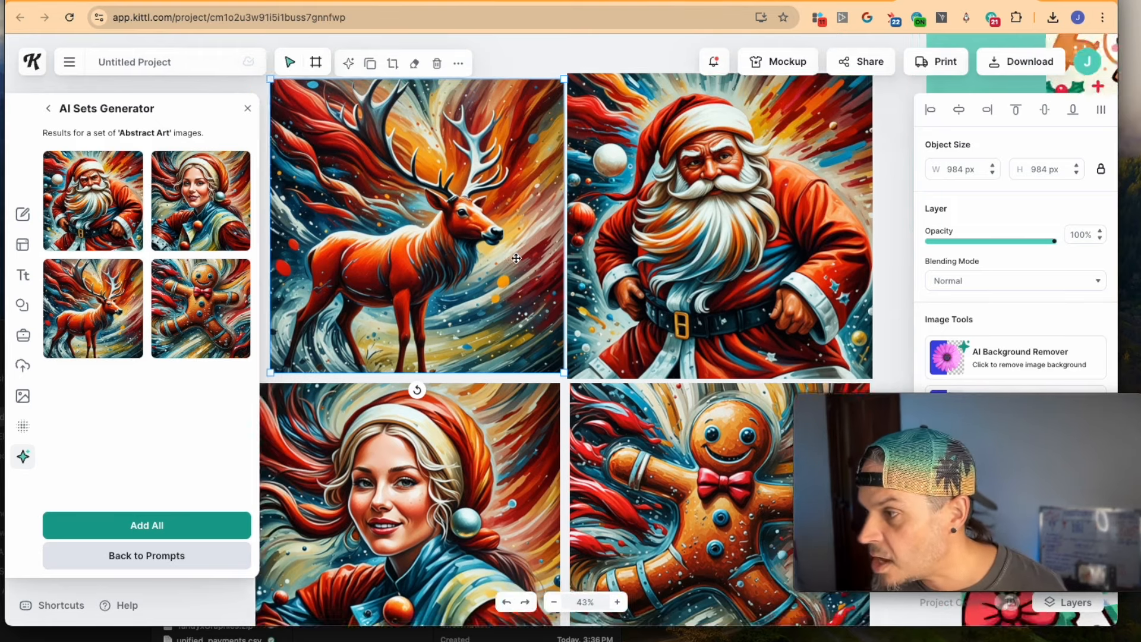
scroll(516, 258, "down", 3)
scroll(516, 257, "right", 1)
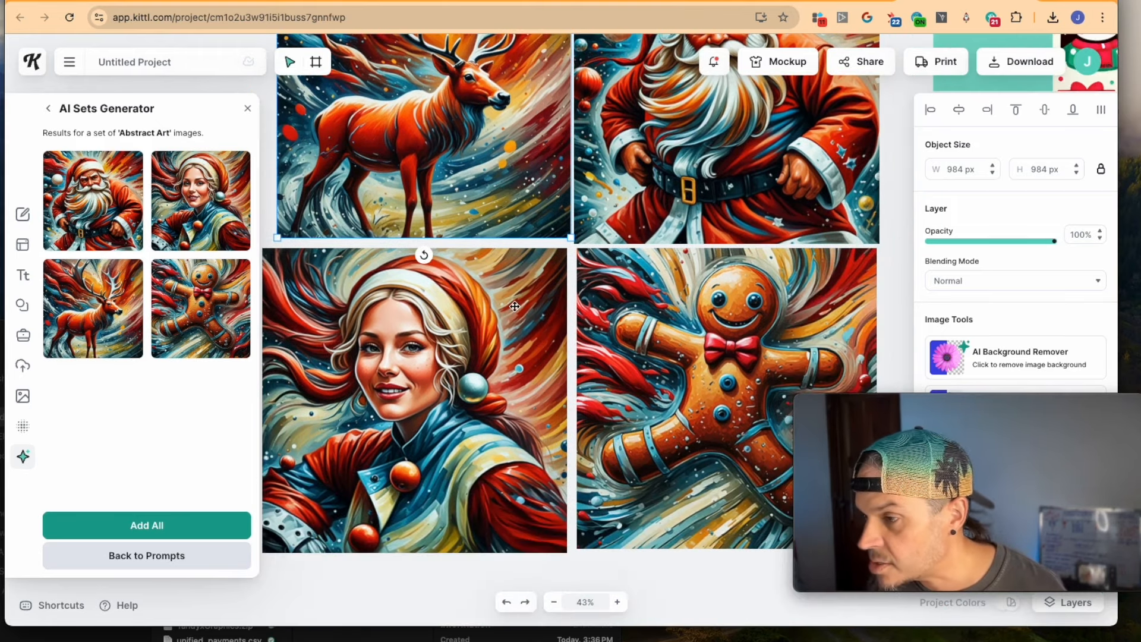
Step: Reposition the Mrs. Claus image beneath the reindeer, aligned beside the gingerbread man
scroll(515, 306, "down", 1)
scroll(516, 293, "down", 5)
left_click_drag(515, 293, 419, 236)
left_click_drag(420, 236, 459, 322)
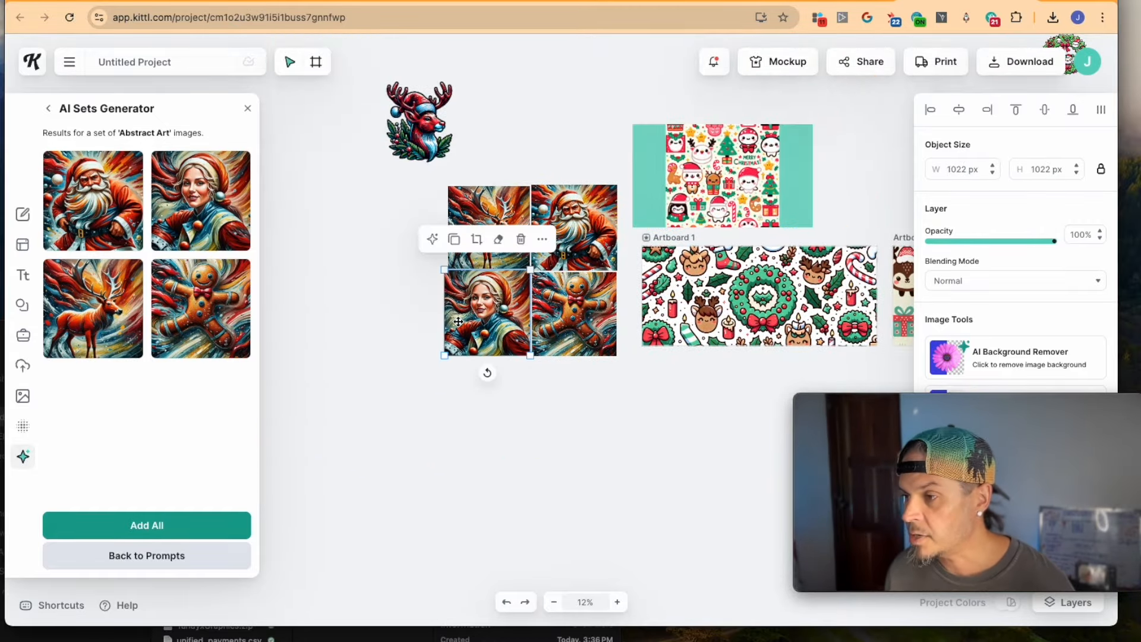
scroll(458, 321, "up", 5)
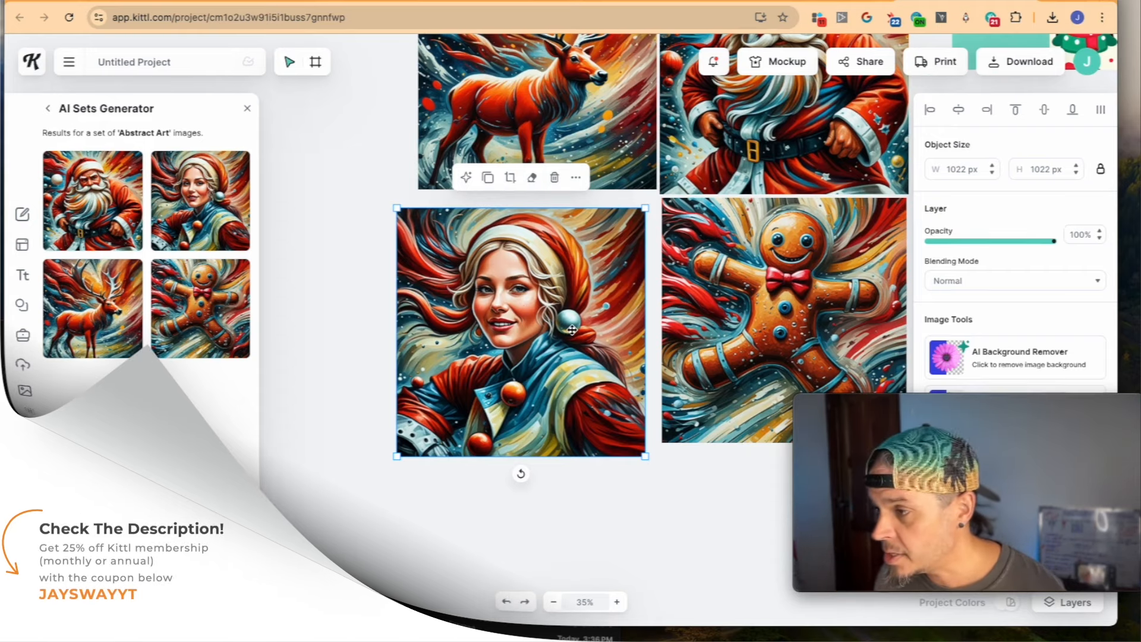
left_click_drag(571, 329, 582, 319)
Step: Look over the abstract image set alongside the Christmas patterns on and above Artboard 1, leaving nothing selected
scroll(583, 319, "right", 5)
scroll(582, 319, "up", 4)
scroll(583, 319, "up", 3)
scroll(583, 319, "right", 3)
scroll(582, 319, "down", 2)
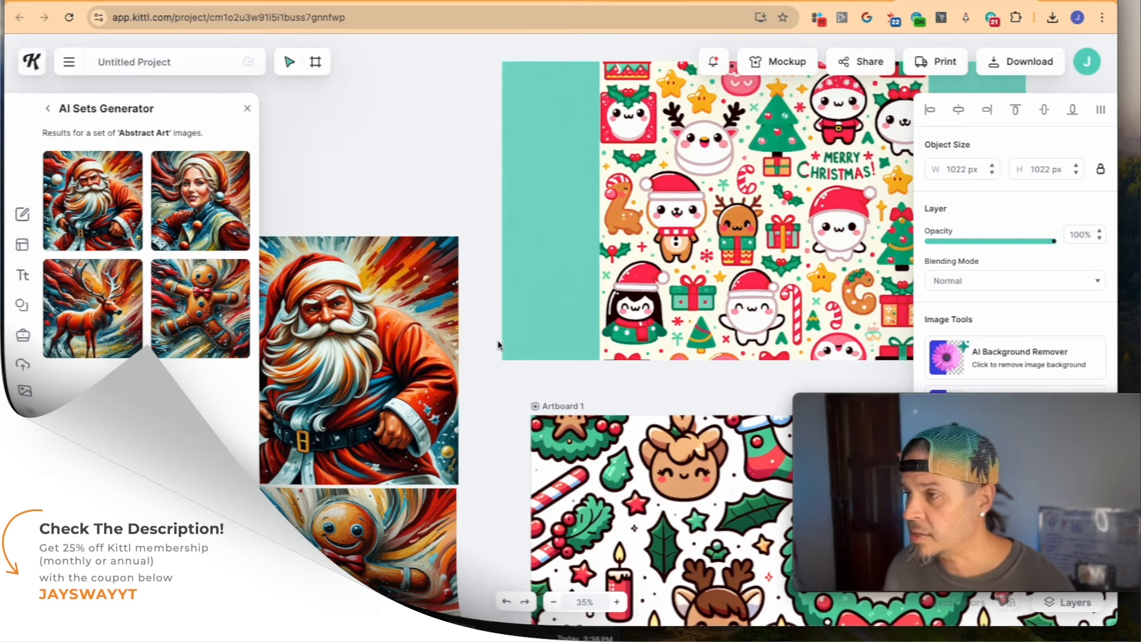
scroll(998, 70, "down", 3)
scroll(998, 70, "left", 2)
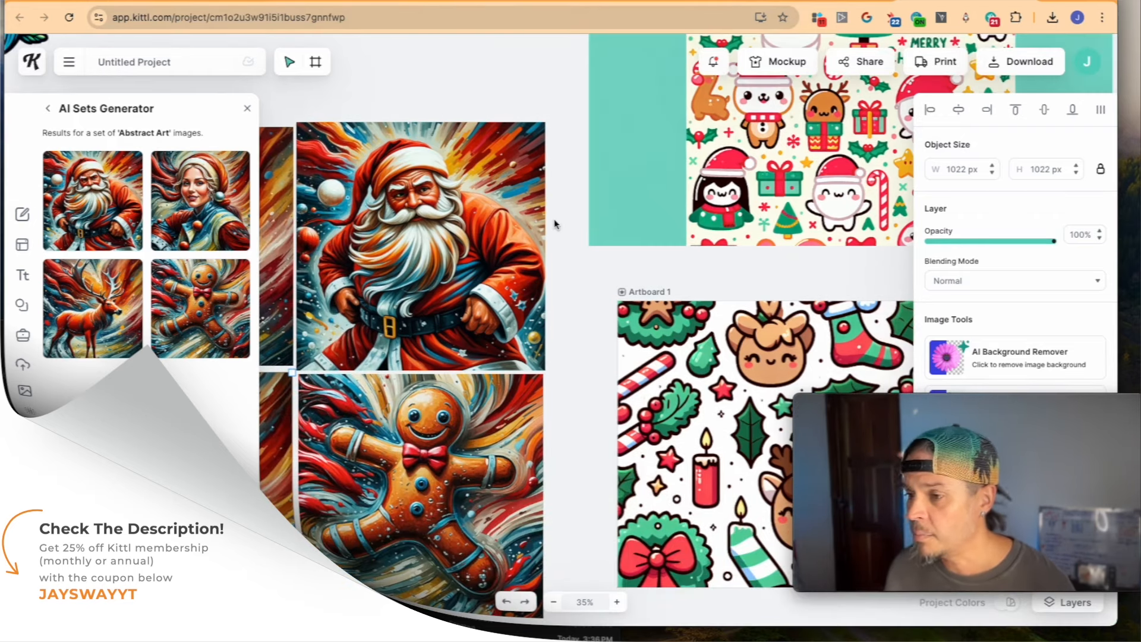
left_click(576, 256)
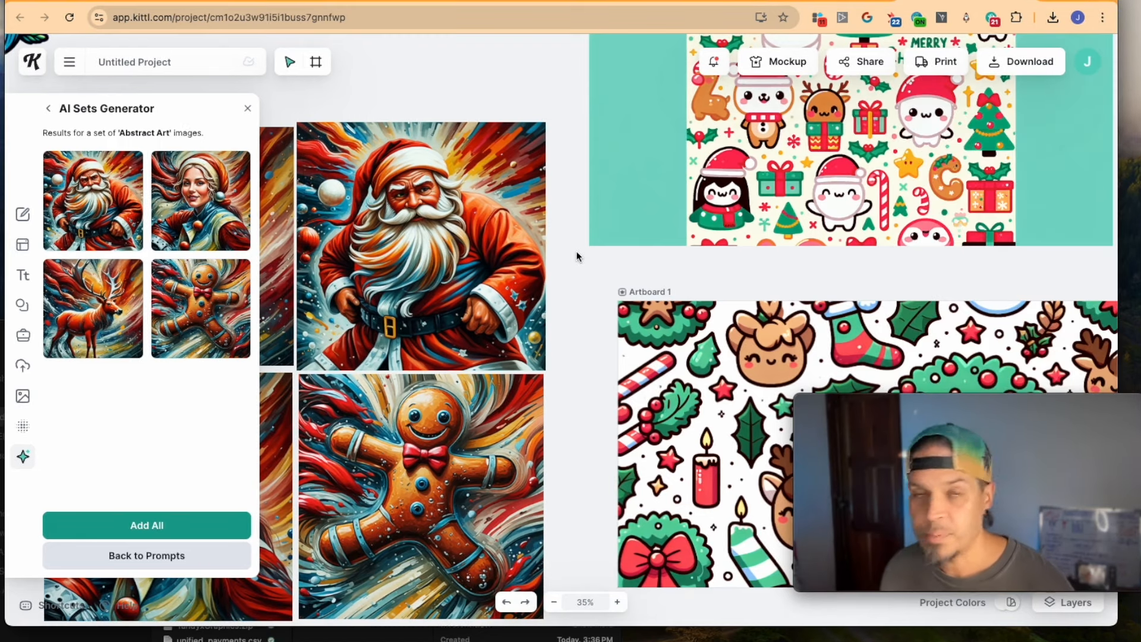